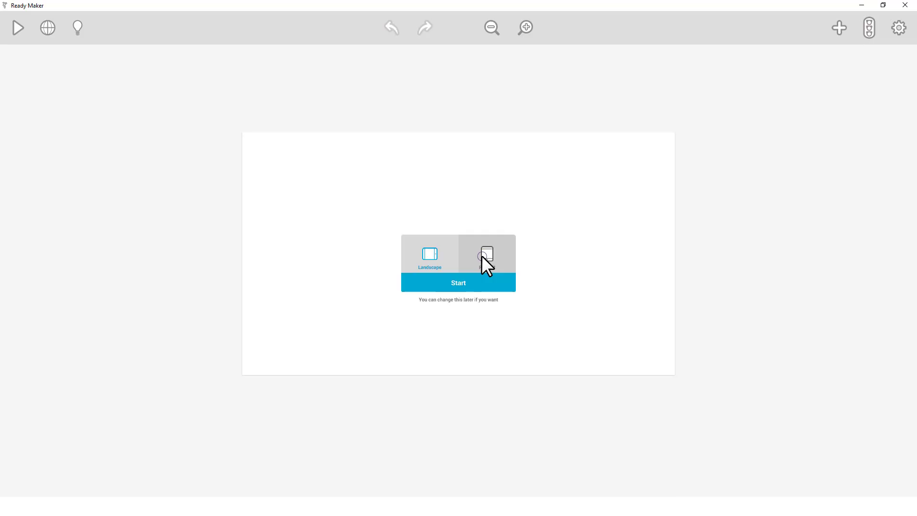
Start the game in portrait orientation and turn on a grey color background for the scene.
left_click(482, 257)
left_click(474, 282)
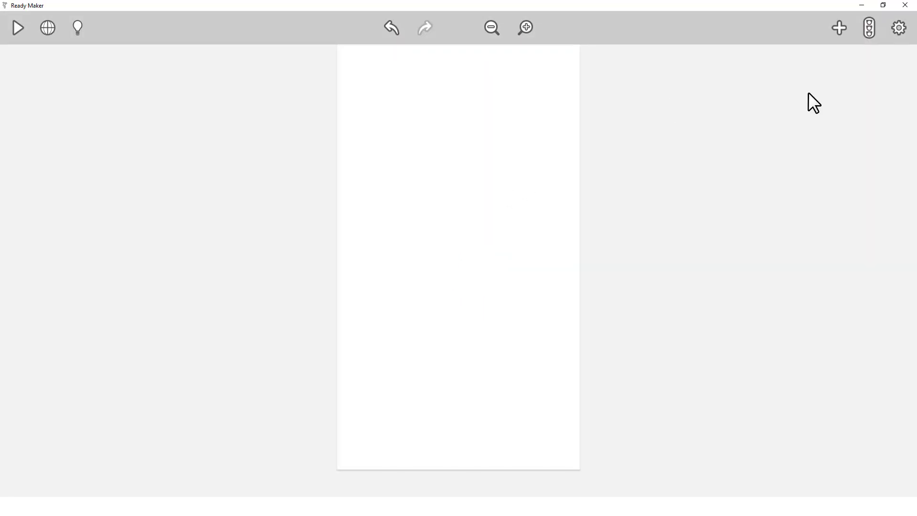
left_click(833, 28)
left_click(839, 150)
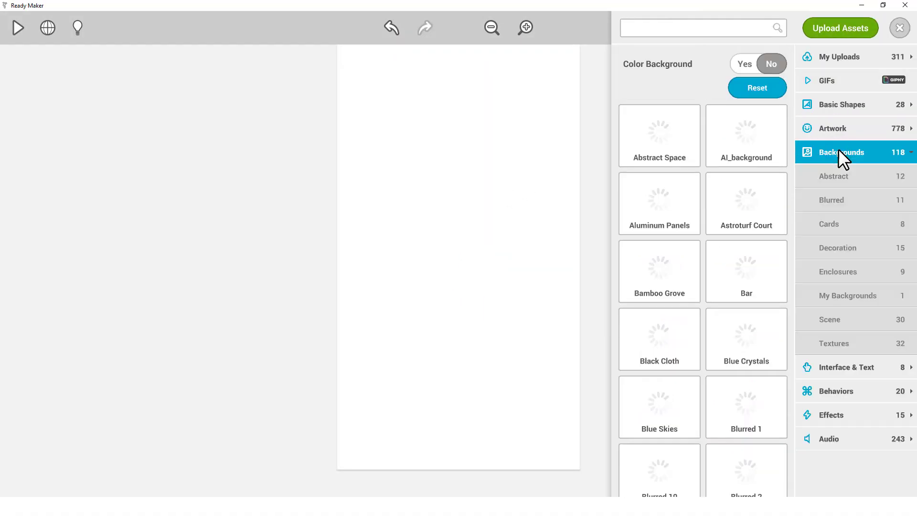
left_click(749, 66)
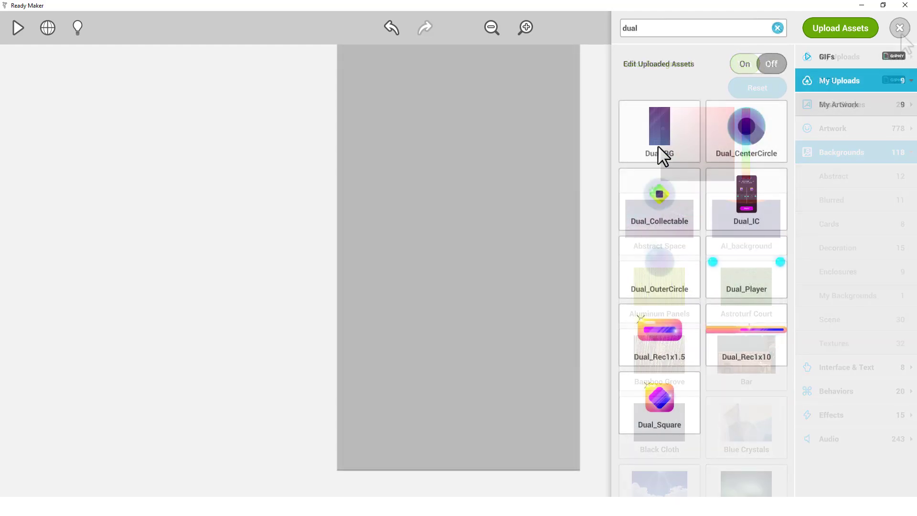
Add the uploaded Dual_BG image to the scene as a non-solid object on the Background layer.
left_click_drag(658, 125, 460, 270)
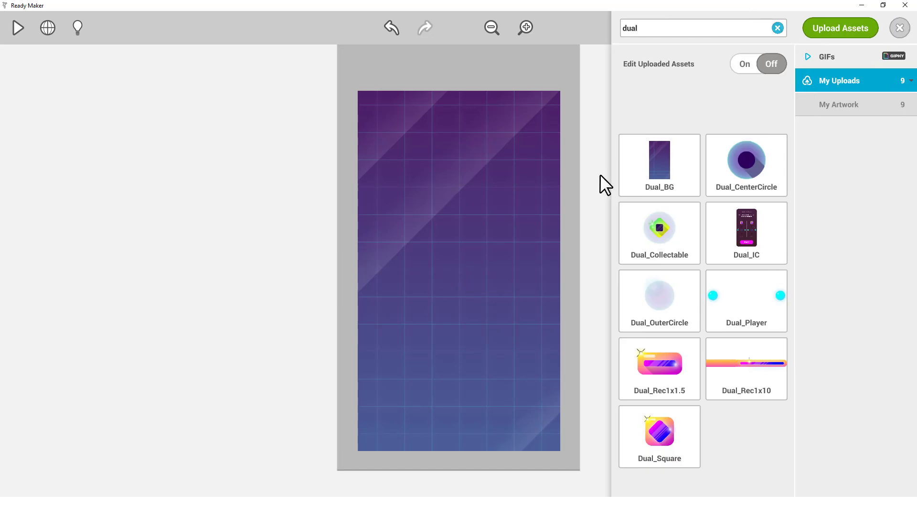
left_click(900, 28)
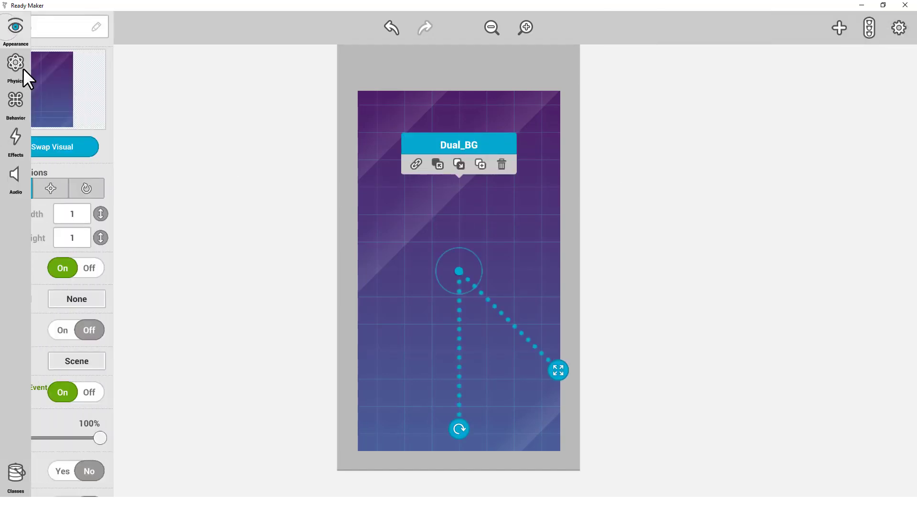
left_click(129, 268)
left_click(138, 362)
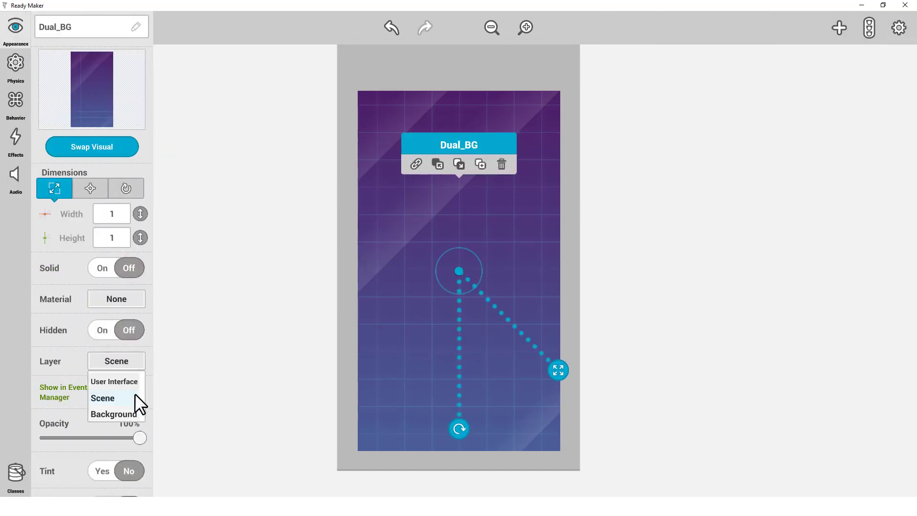
left_click(128, 413)
Scale Dual_BG to 1.29 in both width and height.
left_click(125, 210)
type(".29")
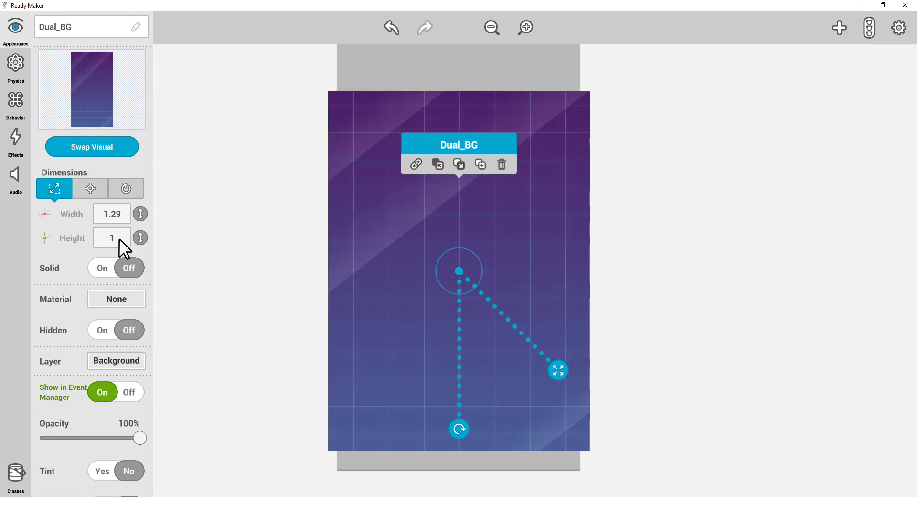
left_click(121, 238)
type(".29")
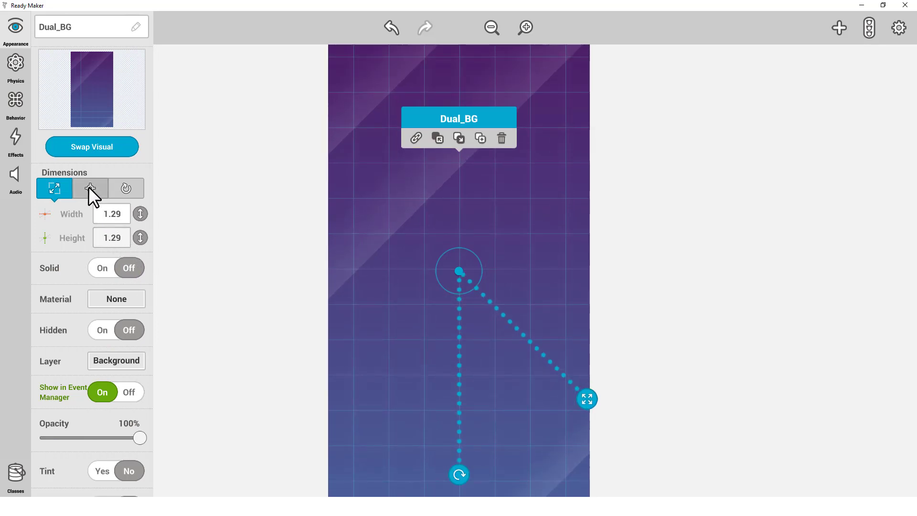
Position Dual_BG below the scene at X 0.8 and Y -7.5.
left_click(88, 187)
left_click(116, 212)
type("0.8")
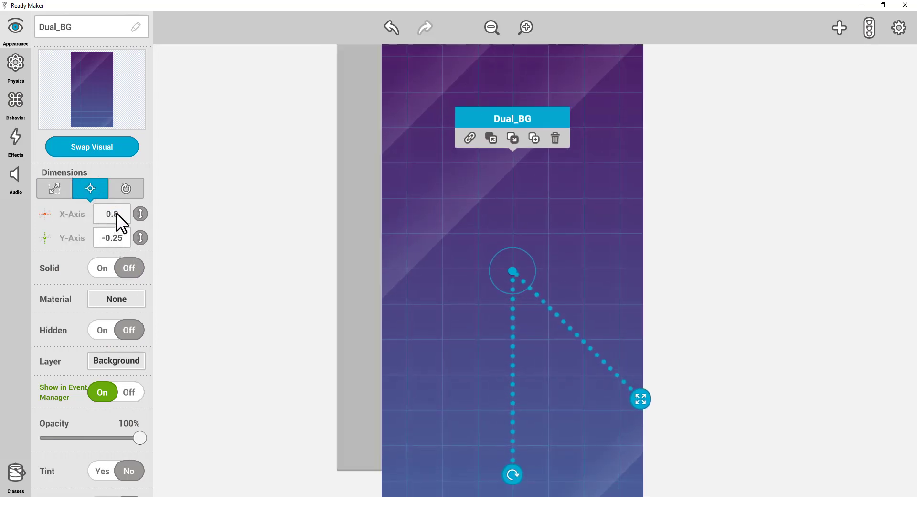
left_click(119, 240)
type("7.5")
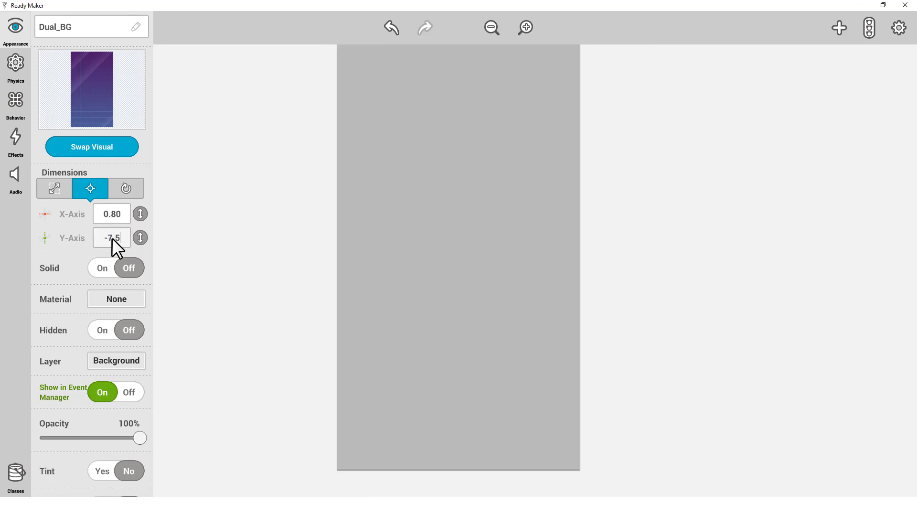
left_click(221, 245)
Add the uploaded Dual_IC instruction card to the scene as a non-solid object on the User Interface layer.
left_click(491, 29)
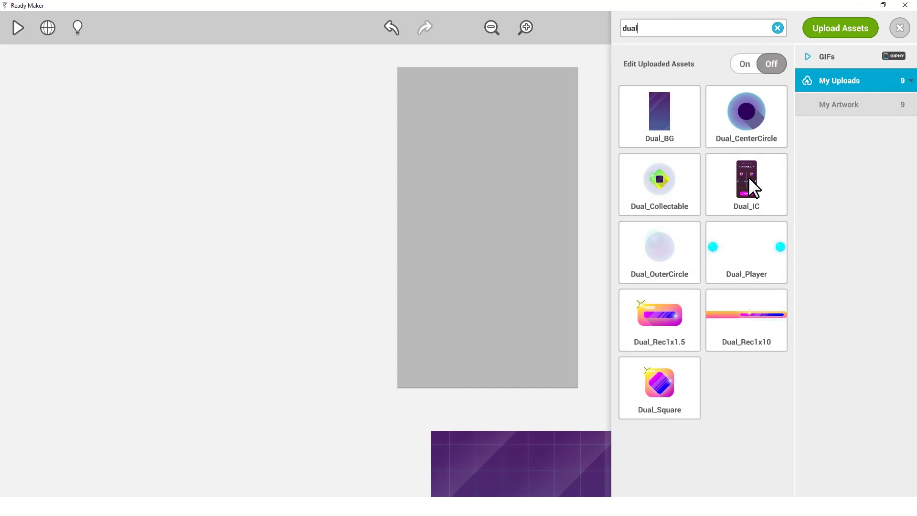
left_click_drag(749, 177, 492, 219)
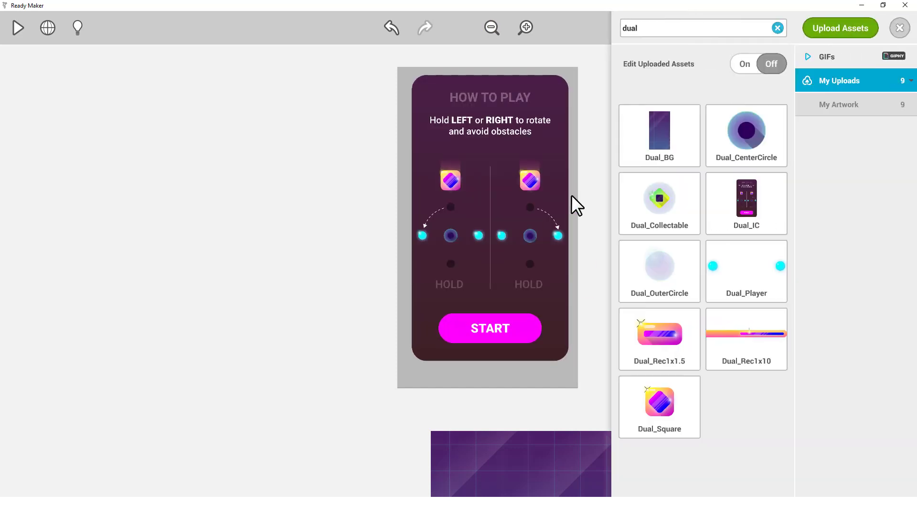
left_click(901, 35)
left_click(483, 199)
left_click(16, 28)
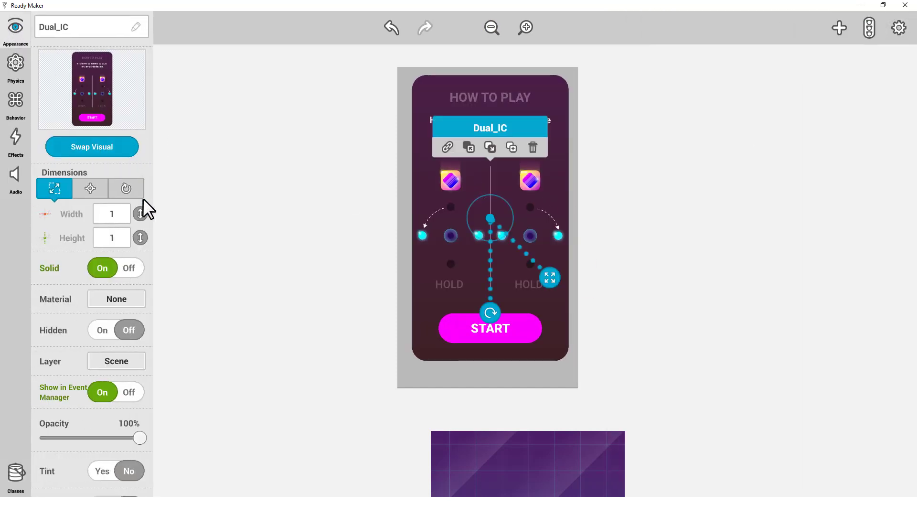
left_click(127, 277)
left_click(128, 367)
left_click(132, 380)
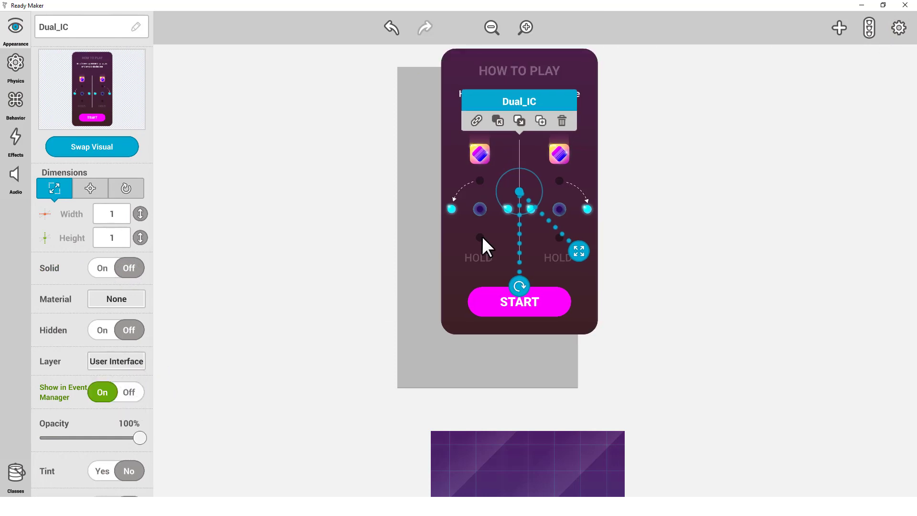
Scale Dual_IC to 0.94 in width and height and move it outside the scene, to its lower left.
left_click_drag(502, 209, 485, 231)
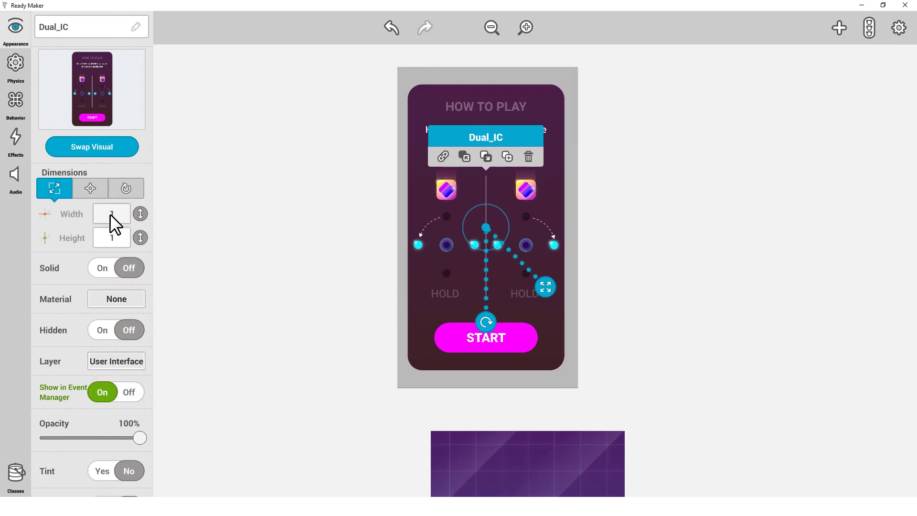
type("0.94")
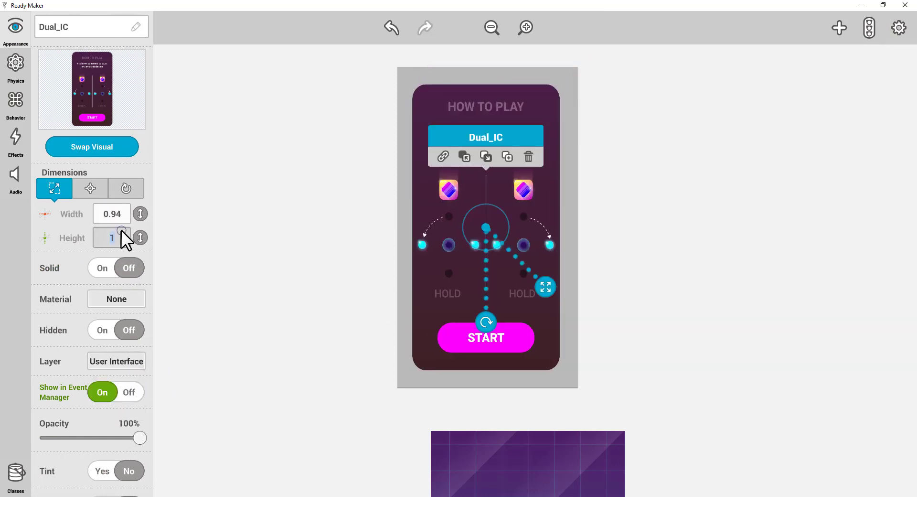
left_click(121, 230)
type("0.94")
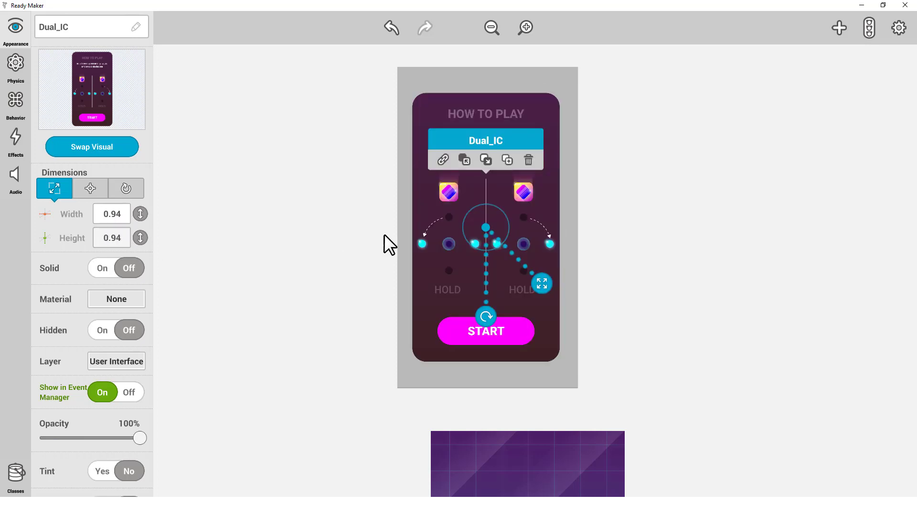
left_click_drag(482, 229, 291, 408)
left_click(679, 224)
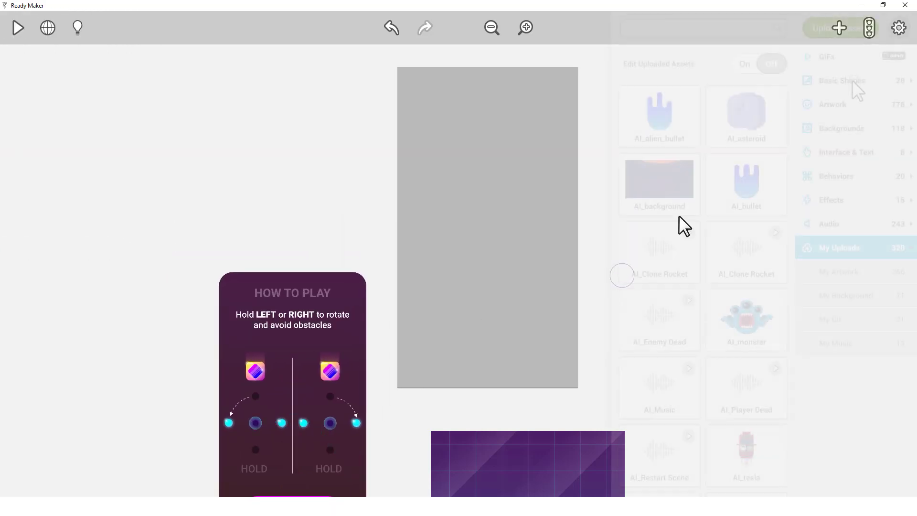
Add a Bordered Square named _StartBt to the scene as a non-solid object on the User Interface layer.
left_click_drag(749, 234, 455, 197)
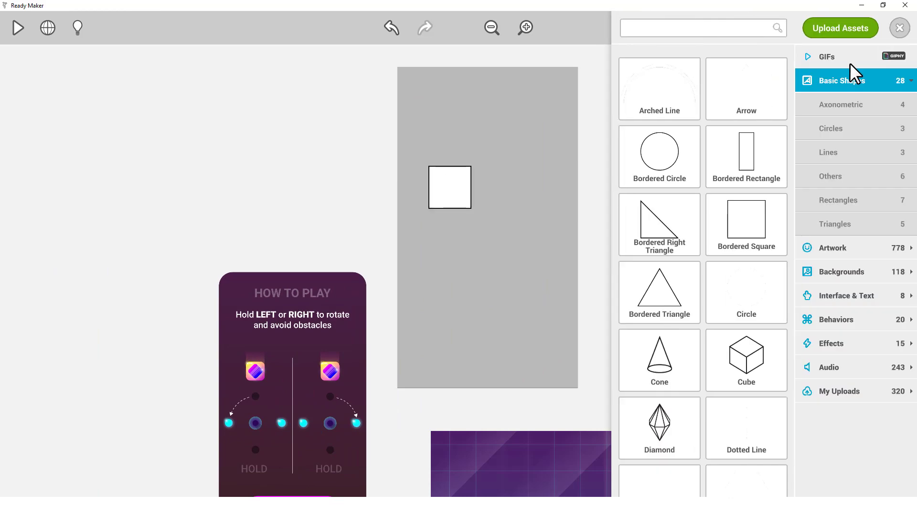
left_click(449, 187)
left_click(13, 36)
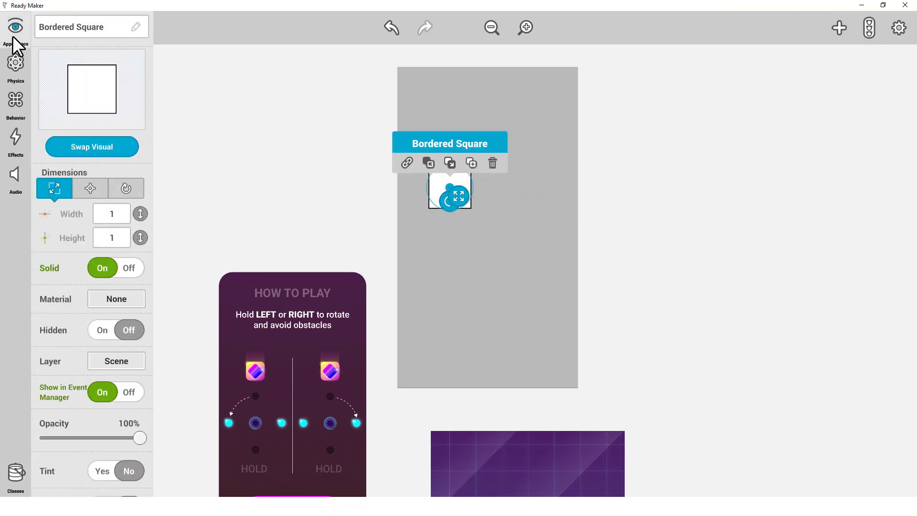
left_click(93, 29)
type("_StartBt")
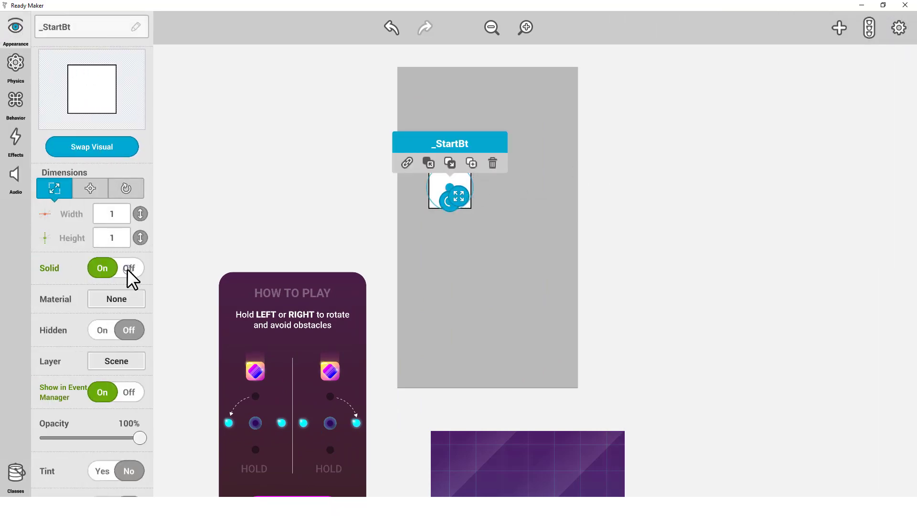
left_click(128, 268)
left_click(116, 361)
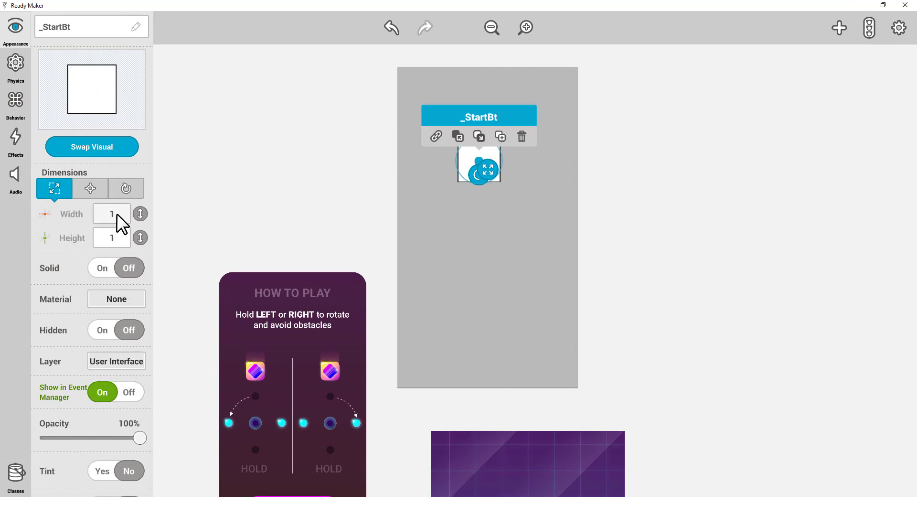
Set _StartBt's width to 2.47, its height to 0.77 and its opacity to 60%.
type("2.47")
left_click(121, 238)
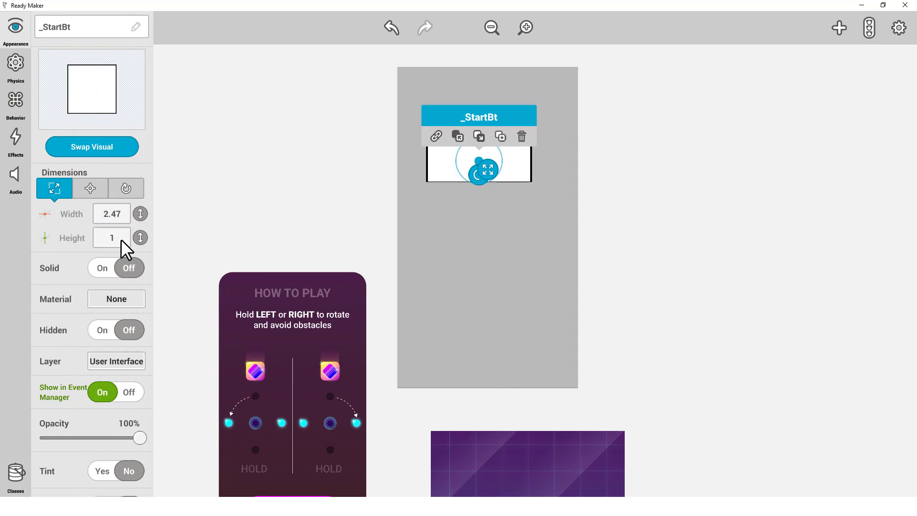
type("0.77")
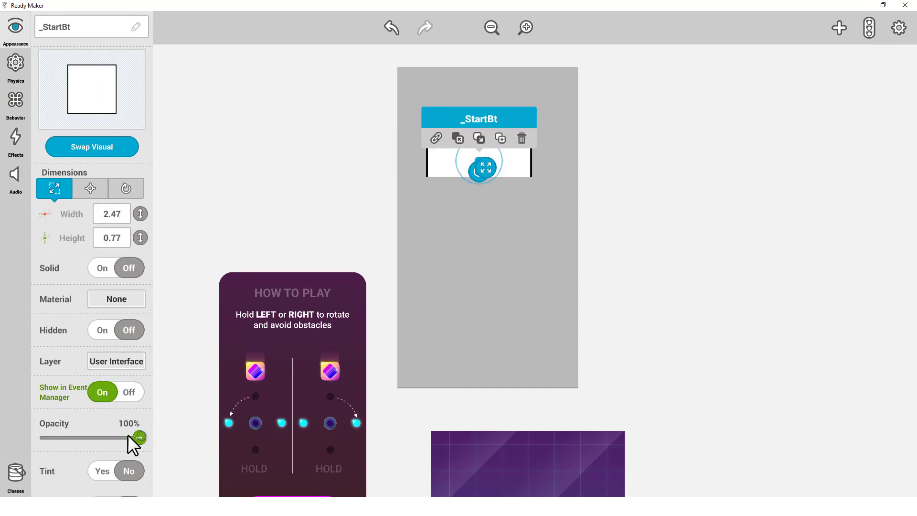
left_click_drag(128, 436, 99, 437)
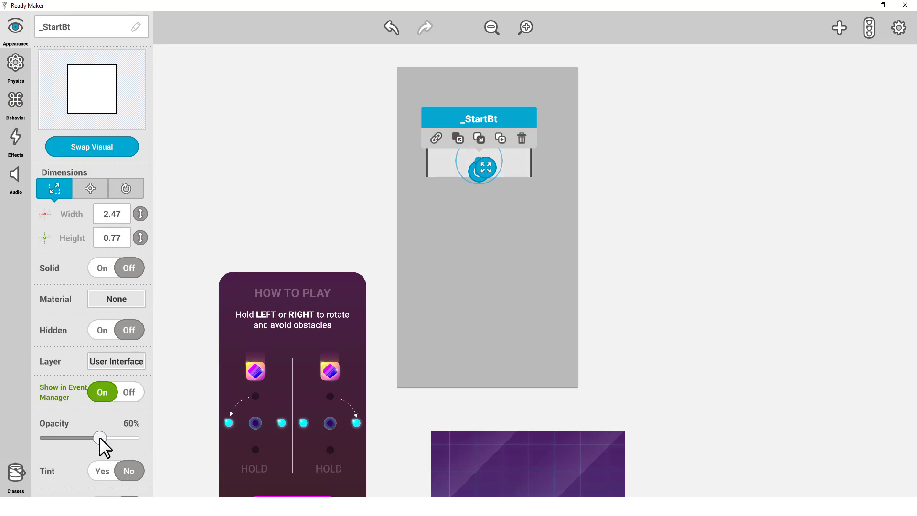
left_click(12, 48)
Move Dual_IC beside the Dual_BG image and place _StartBt over the card's START button.
left_click_drag(473, 163, 140, 435)
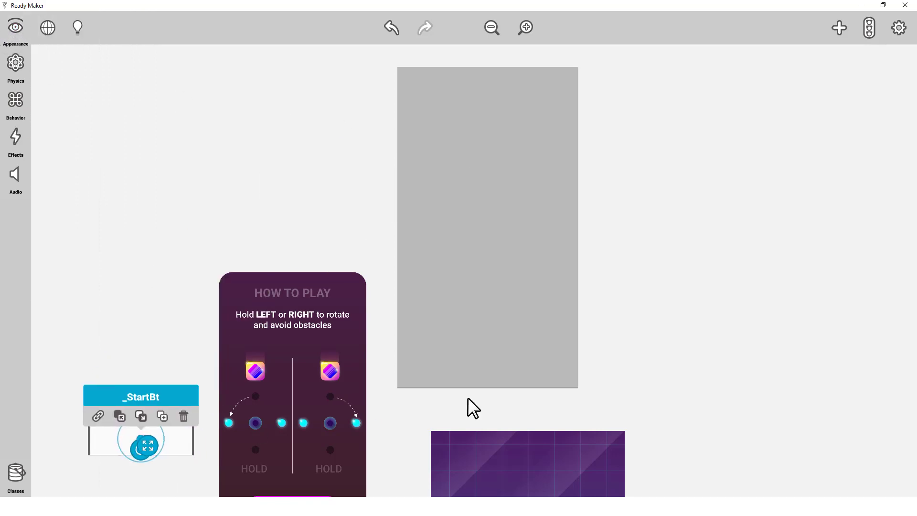
left_click(468, 401)
left_click_drag(704, 454, 695, 24)
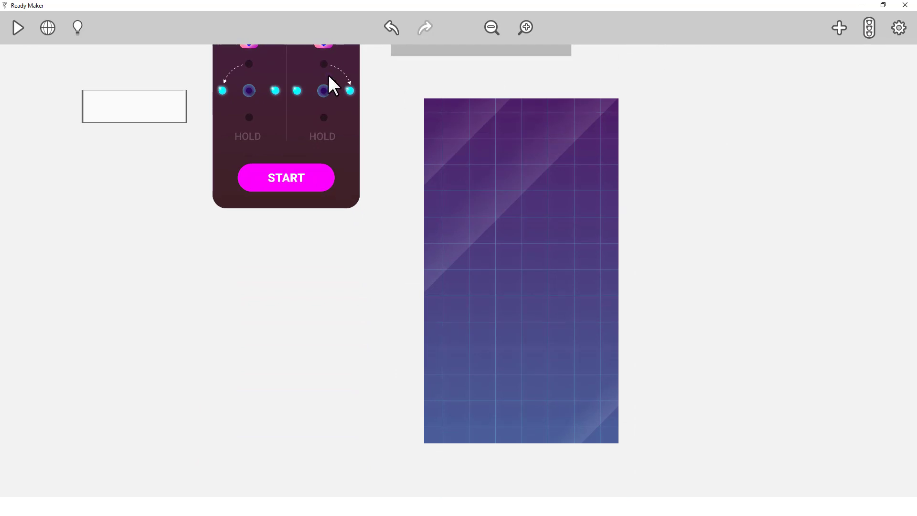
left_click_drag(330, 86, 338, 283)
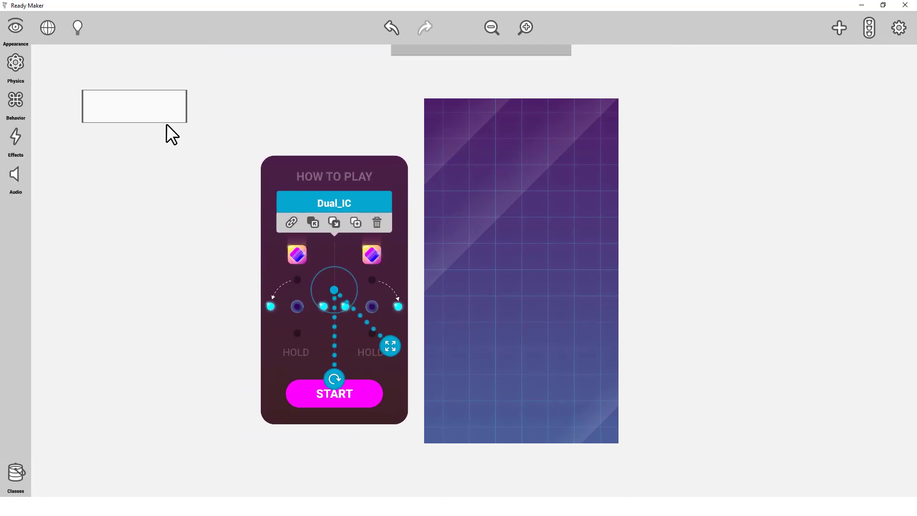
left_click(132, 106)
left_click_drag(135, 111, 330, 388)
left_click(752, 361)
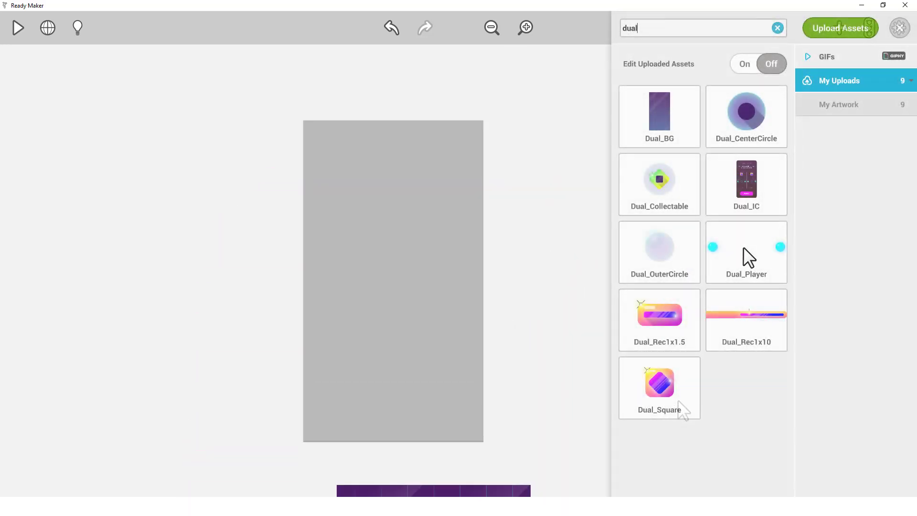
Add the uploaded Dual_Player near the scene's center as a non-solid object and set its width to 1.14.
left_click_drag(743, 246, 397, 303)
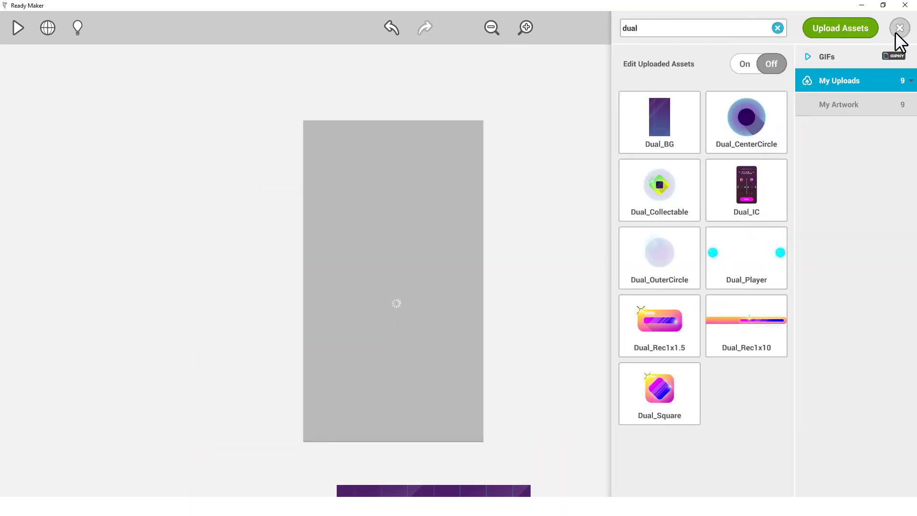
left_click(900, 30)
left_click(528, 29)
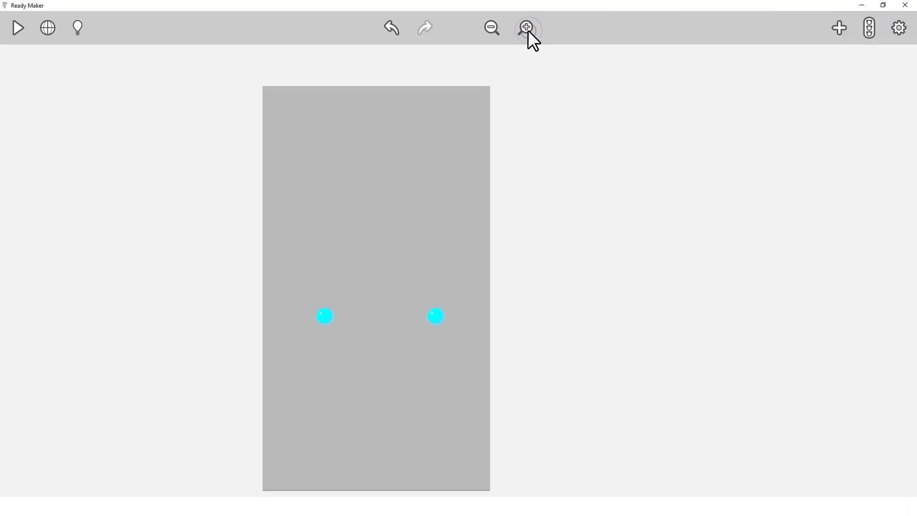
left_click_drag(567, 236, 610, 172)
left_click(397, 258)
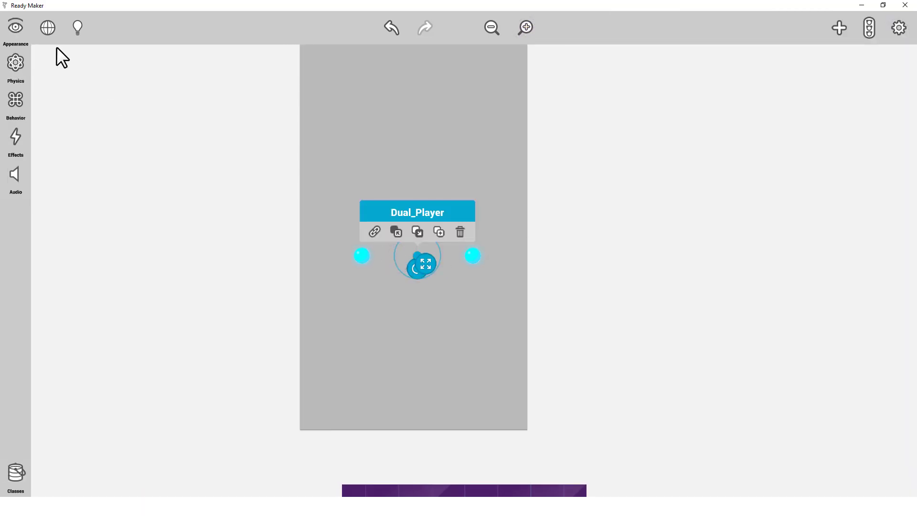
left_click(16, 29)
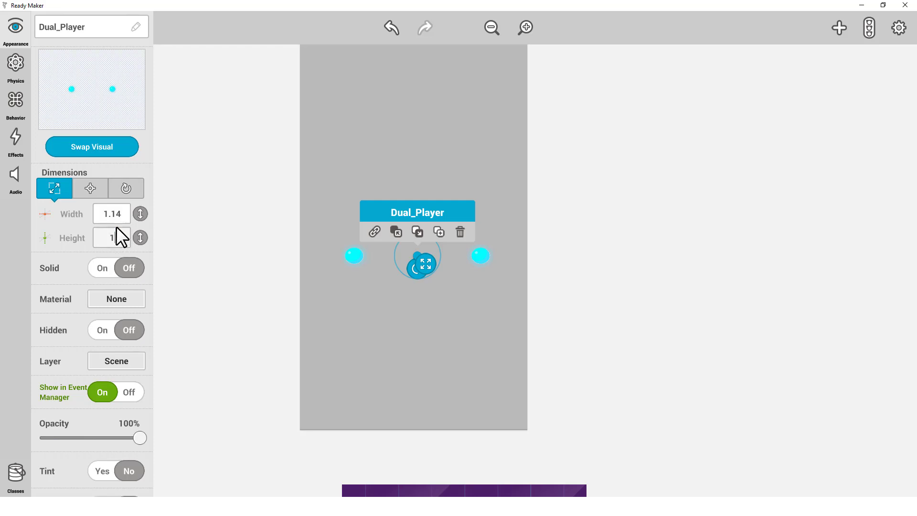
Position Dual_Player at X 0 and Y -1.8.
left_click(99, 188)
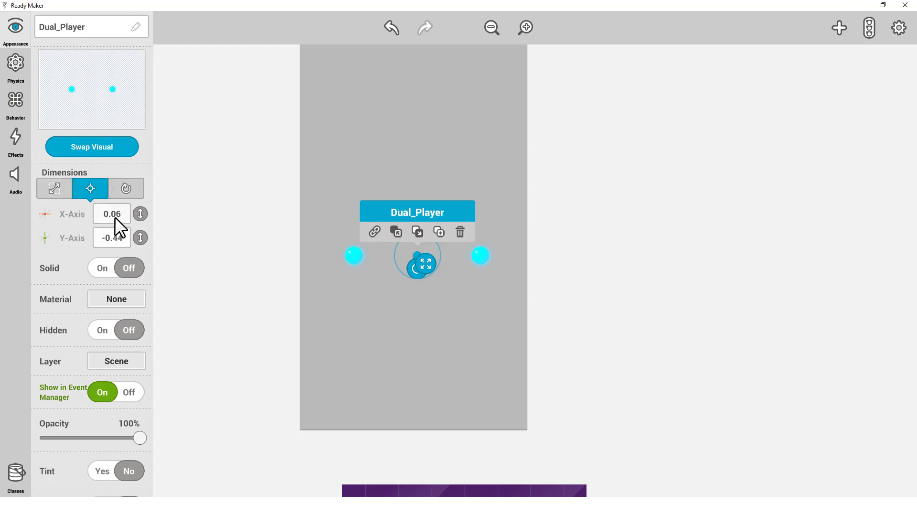
type("0")
left_click(122, 235)
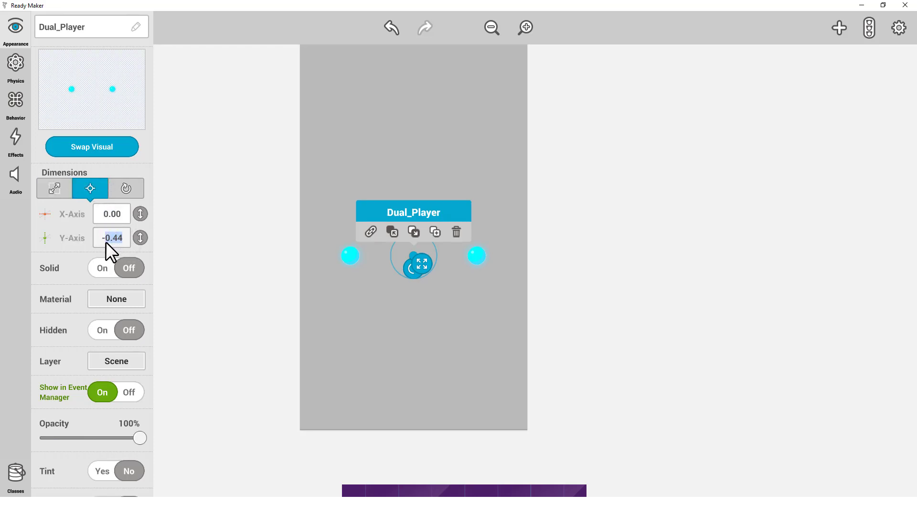
type("-1.8")
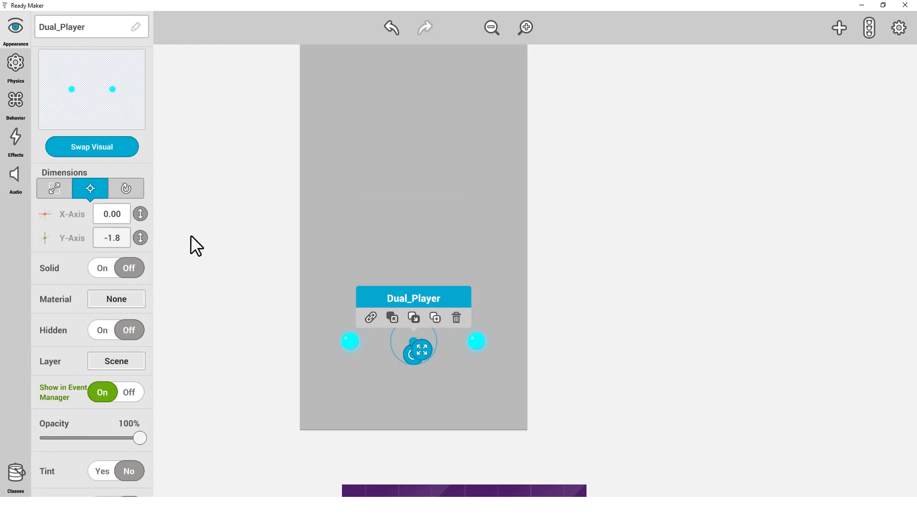
left_click(190, 244)
Add the uploaded Dual_CenterCircle near the scene's center as a non-solid object.
left_click(839, 27)
left_click_drag(747, 153, 422, 266)
left_click(899, 27)
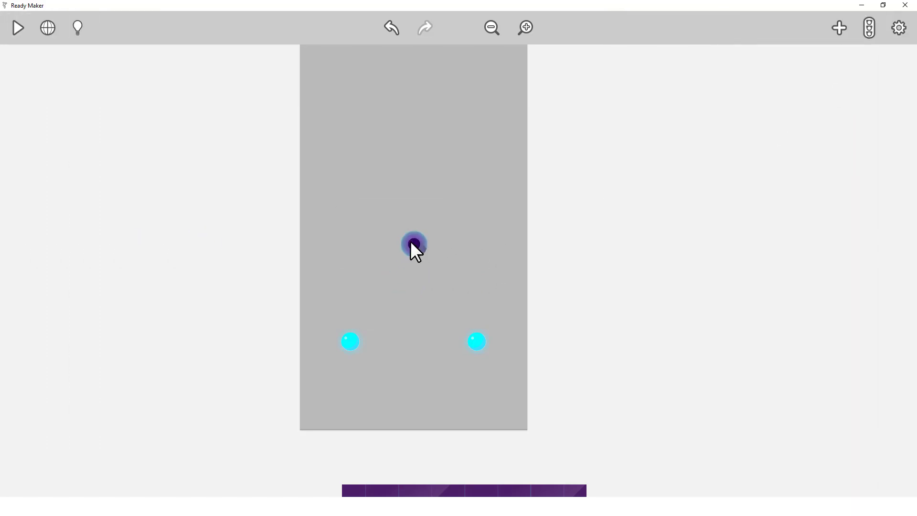
left_click(413, 244)
left_click(134, 268)
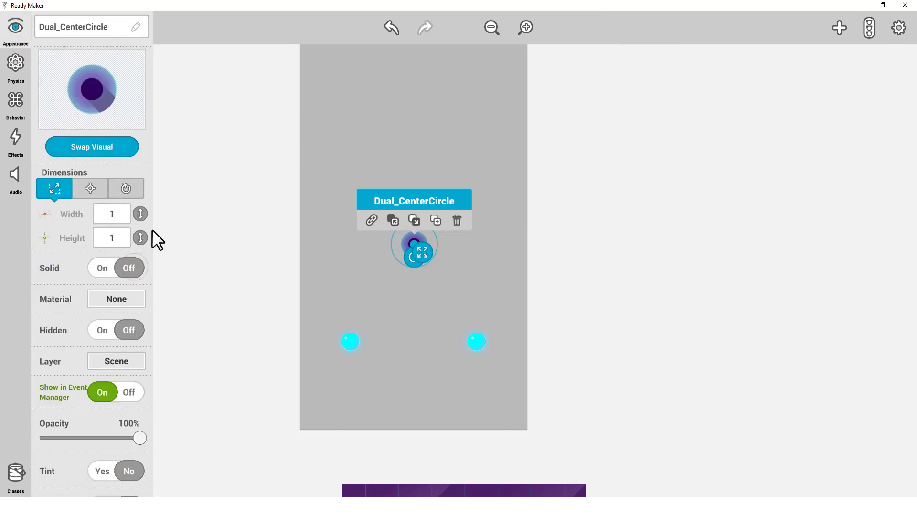
Position Dual_CenterCircle at X 0 and Y -1.8, midway between the two player dots.
left_click(91, 189)
left_click(108, 213)
type("0")
left_click(108, 238)
type("-1.8")
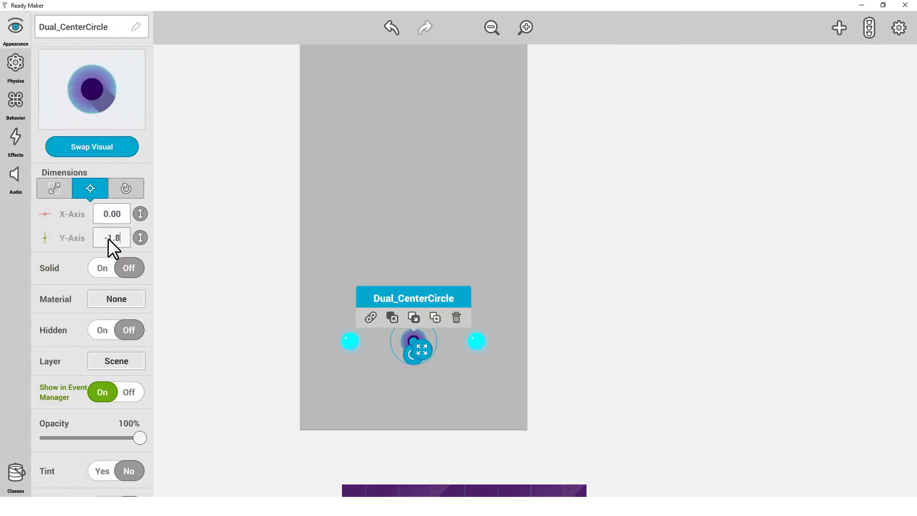
left_click(214, 243)
left_click(214, 243)
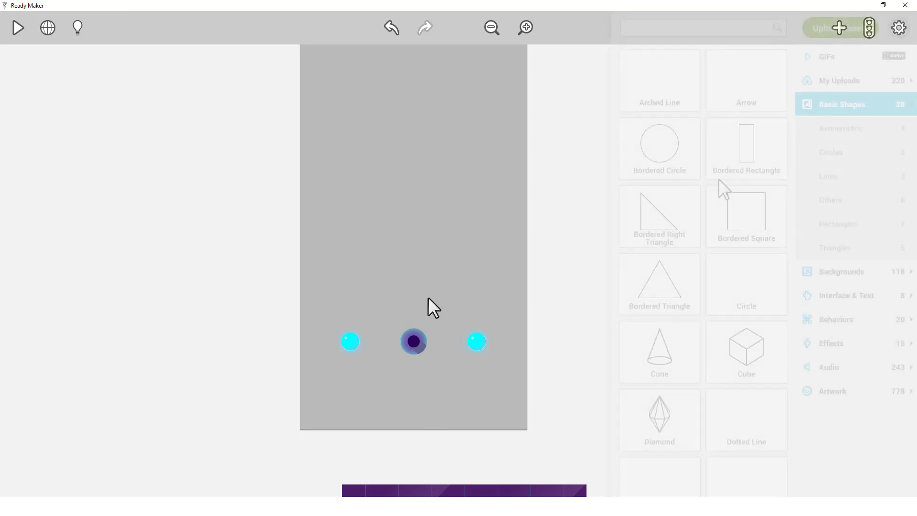
Add a basic Circle to the scene as a non-solid object and set its width and height to 0.32.
left_click_drag(748, 282, 399, 262)
left_click(415, 254)
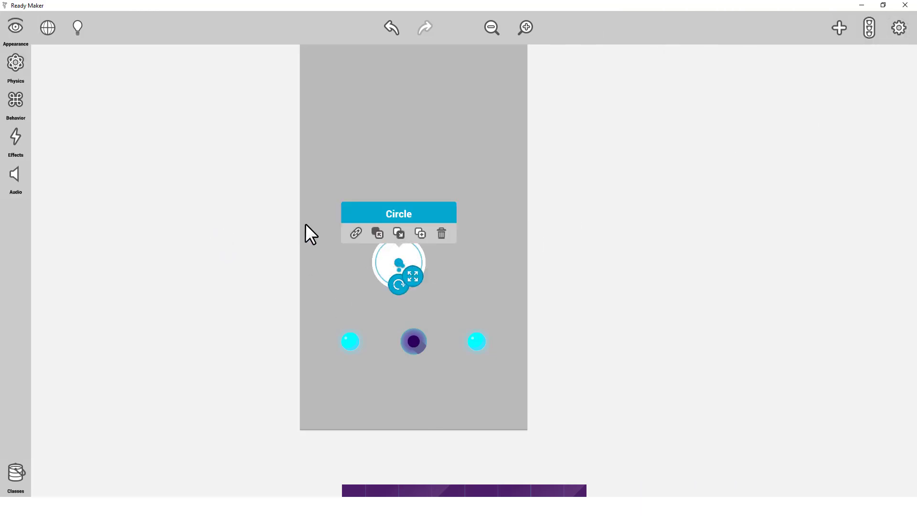
left_click(22, 39)
left_click(129, 268)
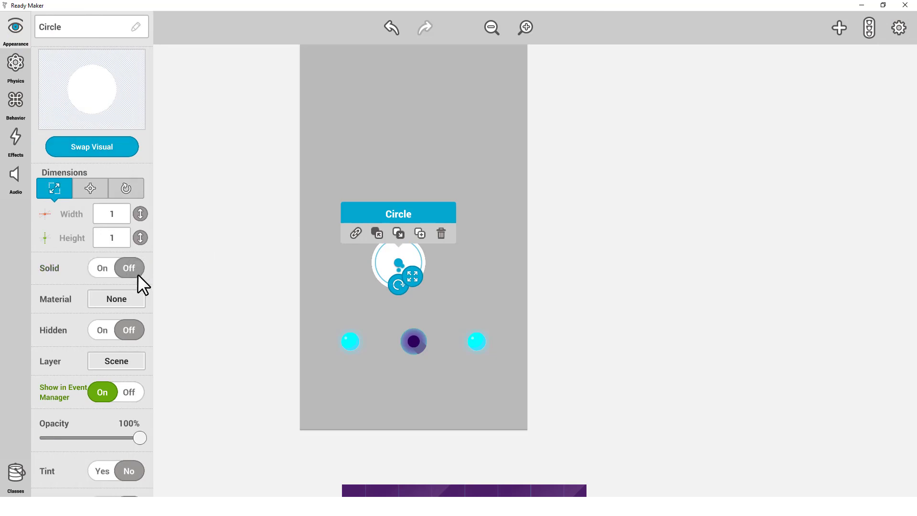
type("0.32")
left_click(114, 237)
type("0.32")
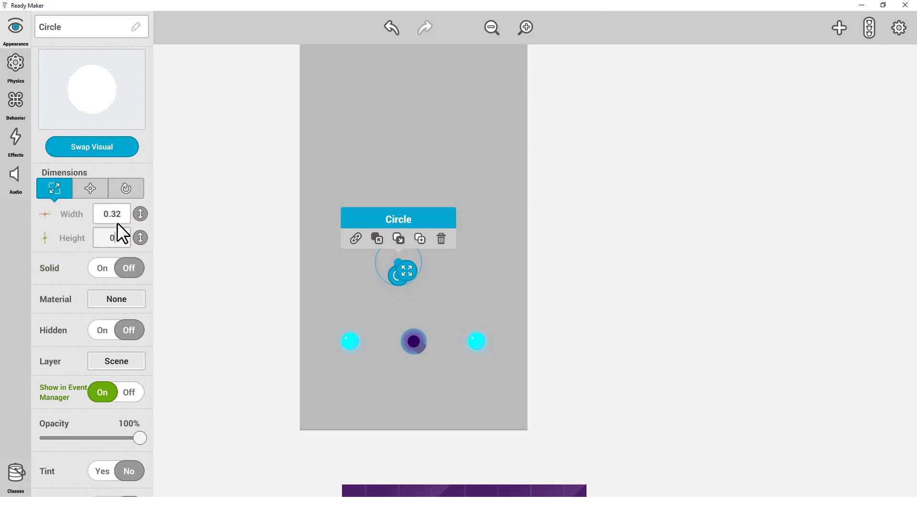
Rename the small circle PlayerCircleL and position it at X -1 and Y -1.8.
left_click(77, 24)
type("PlayerCircleL")
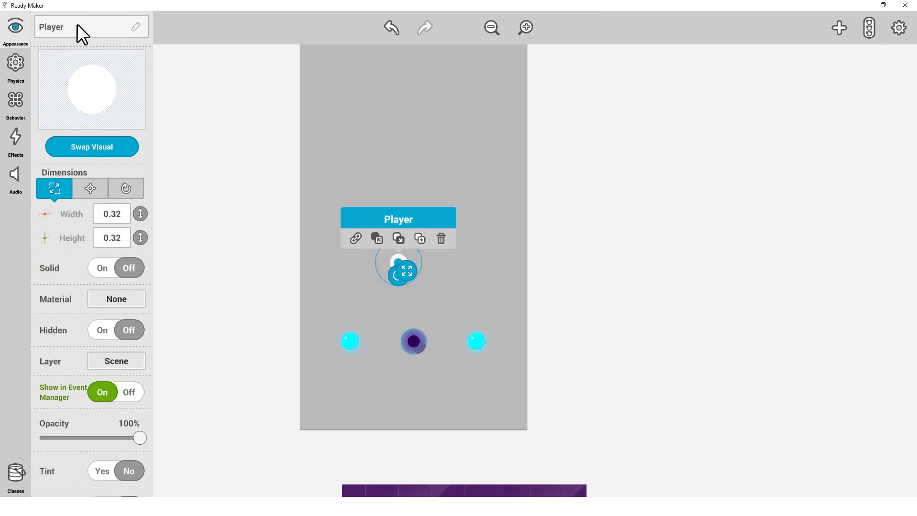
left_click(93, 188)
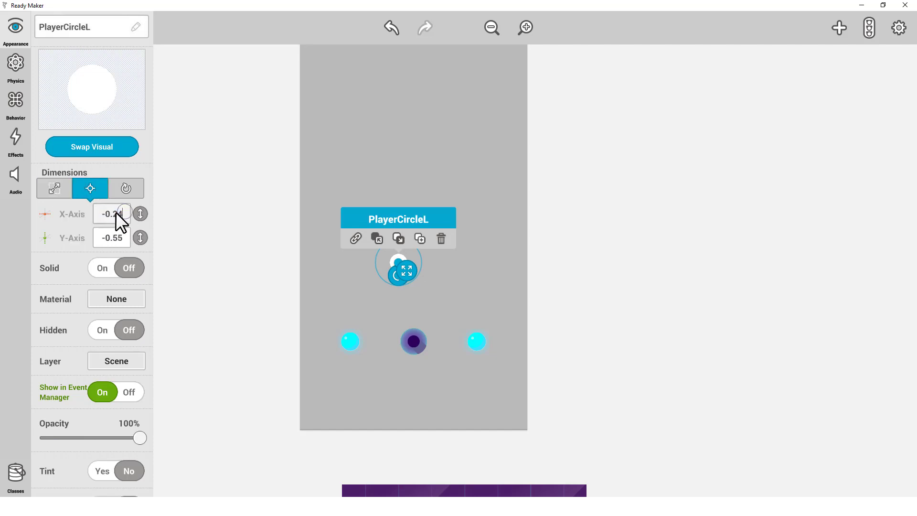
type("1")
left_click(114, 238)
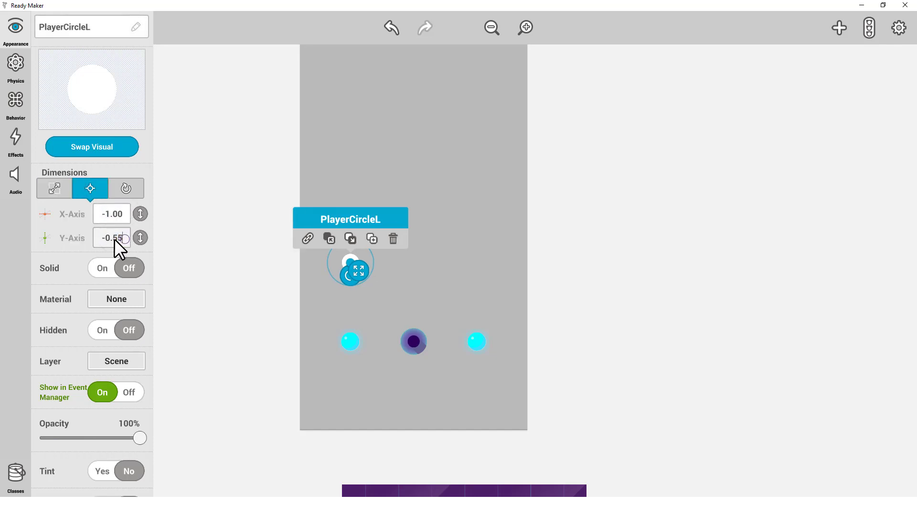
type("1.8")
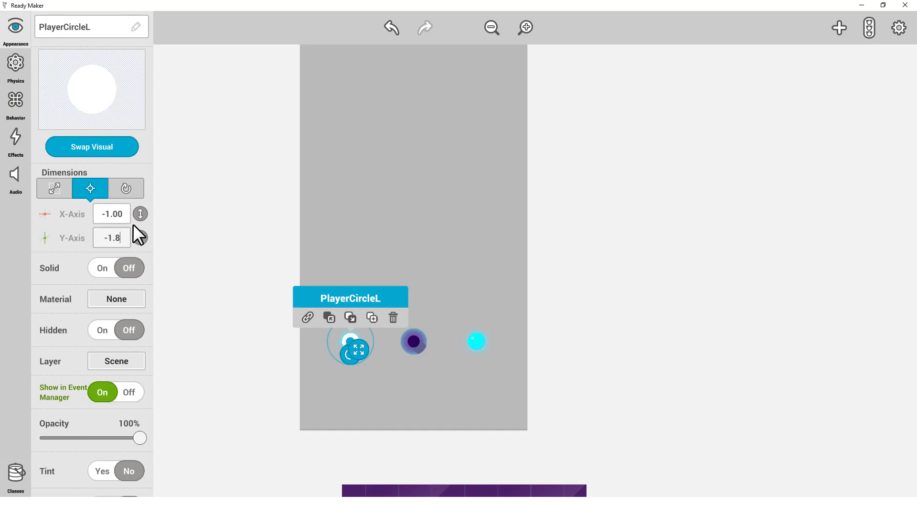
Add a cyan Trail effect to PlayerCircleL with 30% length and 9% start width.
left_click(17, 143)
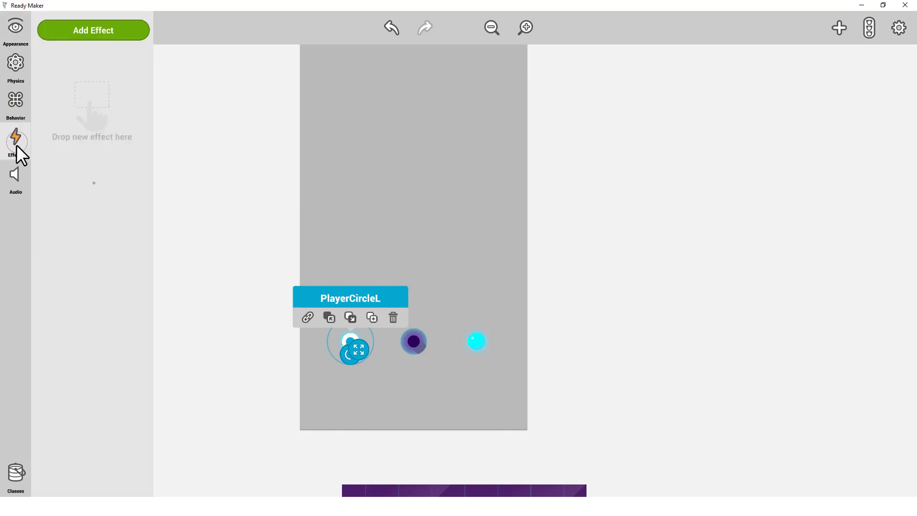
left_click(107, 34)
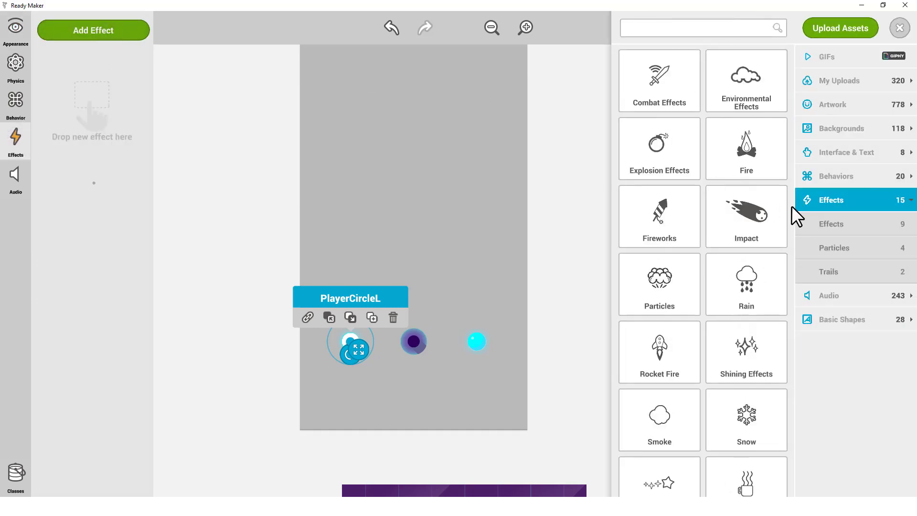
scroll(789, 306, "down", 3)
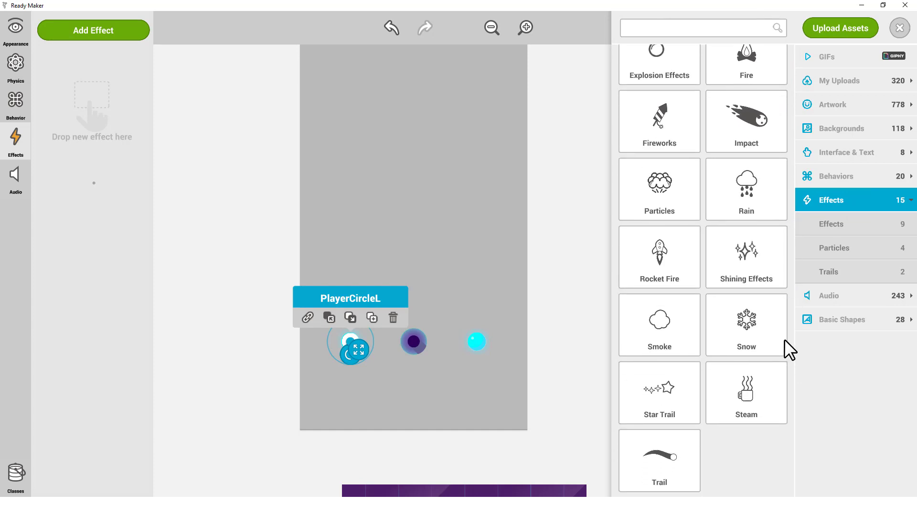
left_click_drag(661, 454, 95, 109)
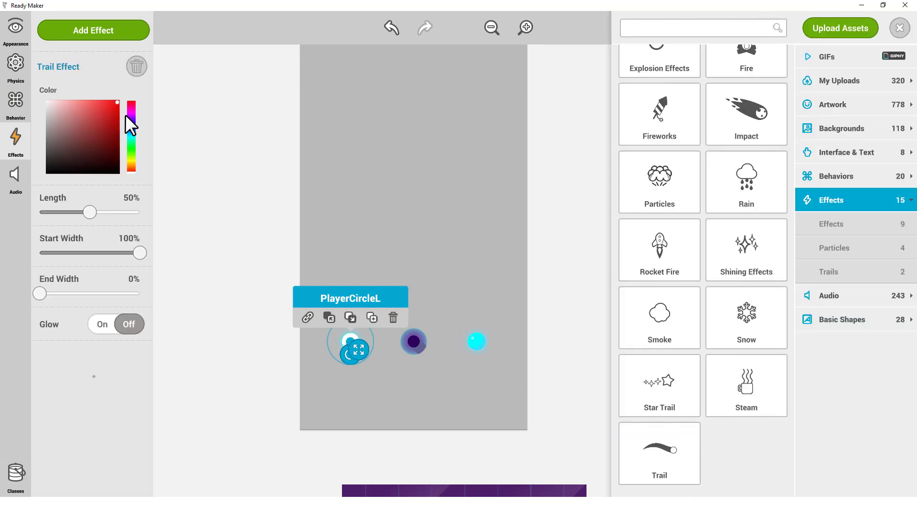
left_click(131, 132)
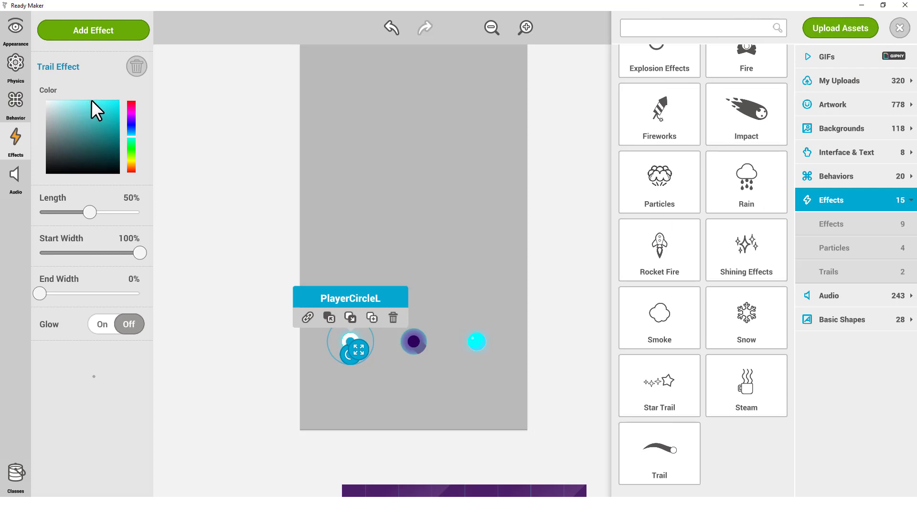
left_click_drag(88, 208, 70, 232)
left_click_drag(140, 252, 48, 251)
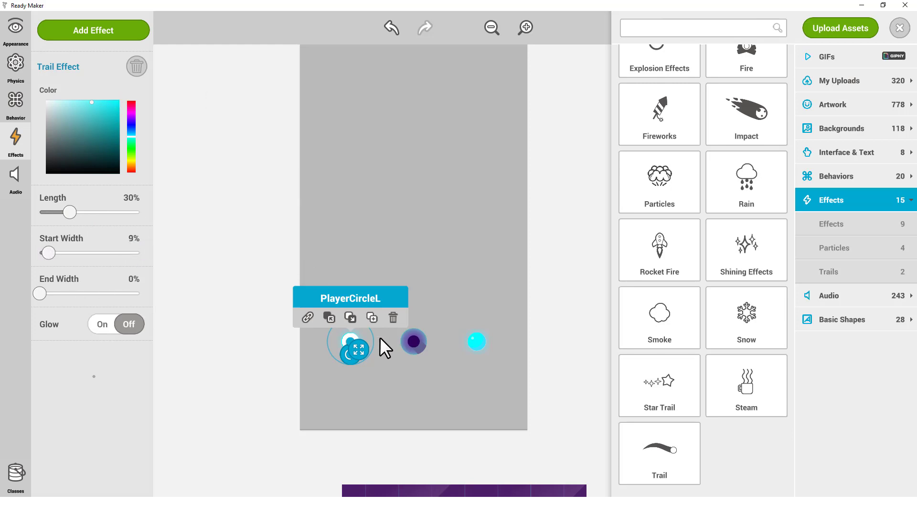
Duplicate PlayerCircleL, name the copy PlayerCircleR and set its X position to 1.
left_click(371, 317)
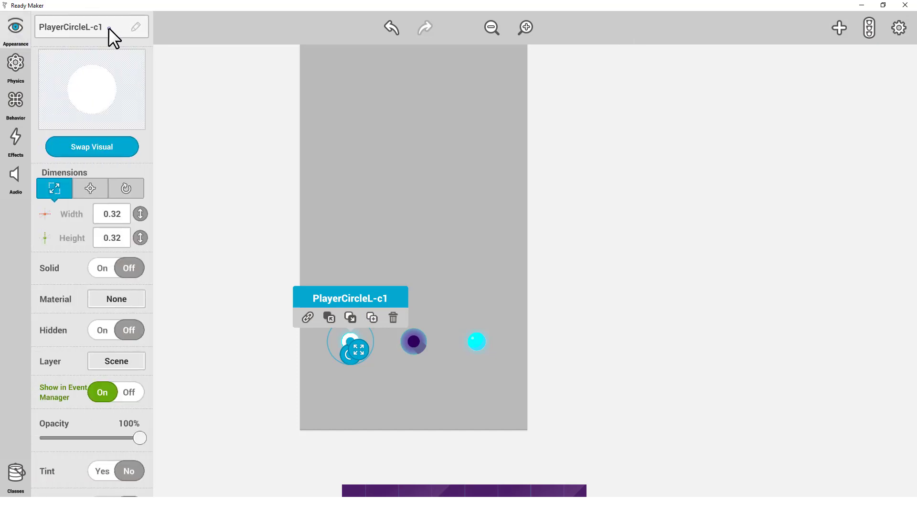
left_click(108, 28)
type("PlayerCircleR")
key("Return")
left_click(98, 189)
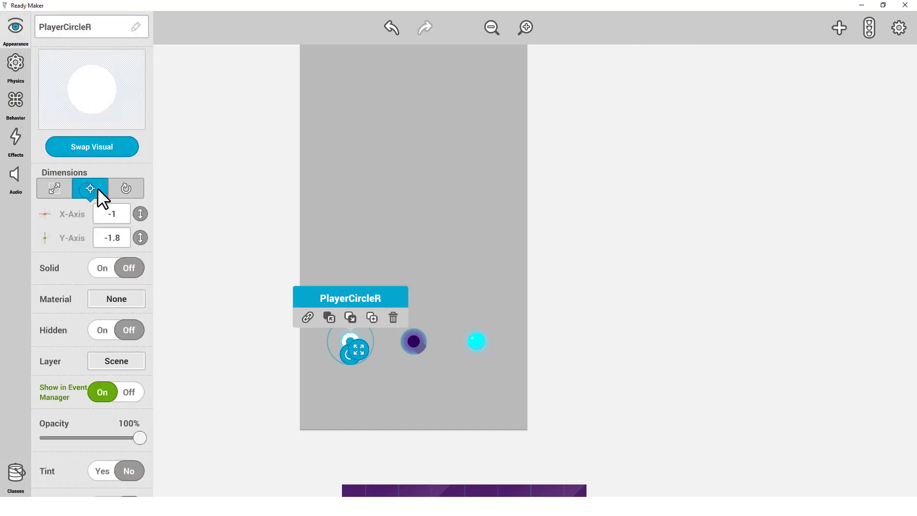
type("1")
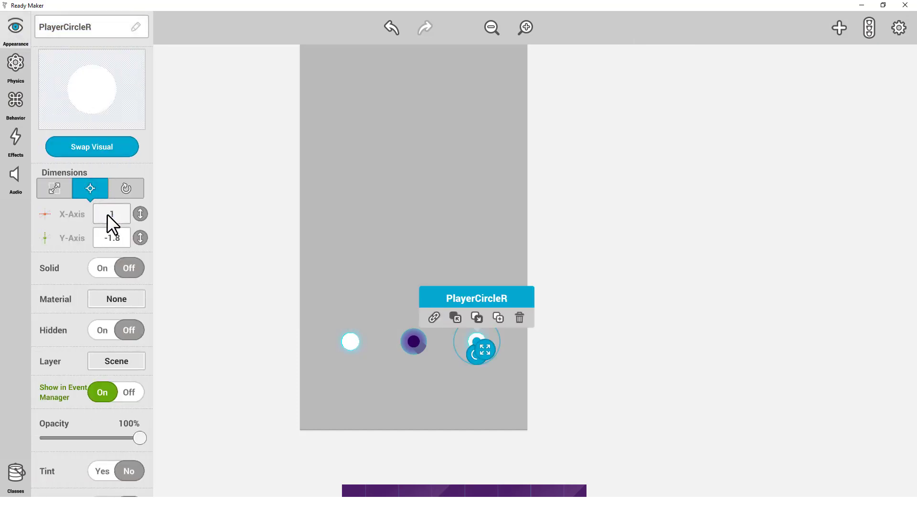
left_click(210, 189)
Add a Bordered Circle named Center to the middle of the scene as a non-solid object.
left_click(840, 28)
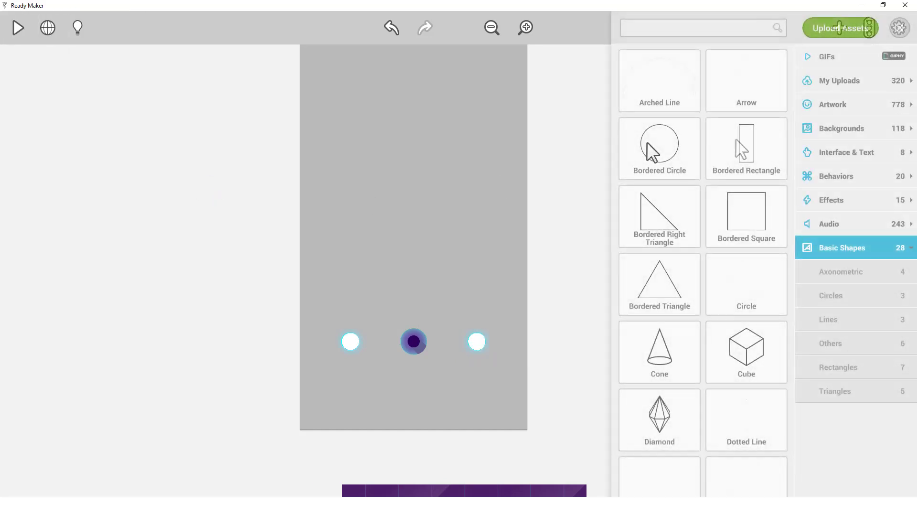
left_click_drag(660, 148, 421, 246)
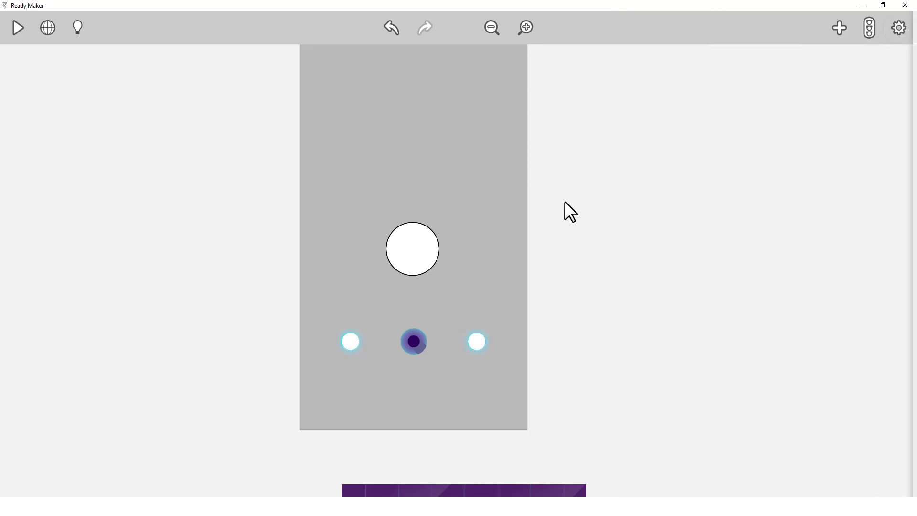
left_click(571, 213)
left_click(430, 241)
left_click(17, 29)
left_click(76, 31)
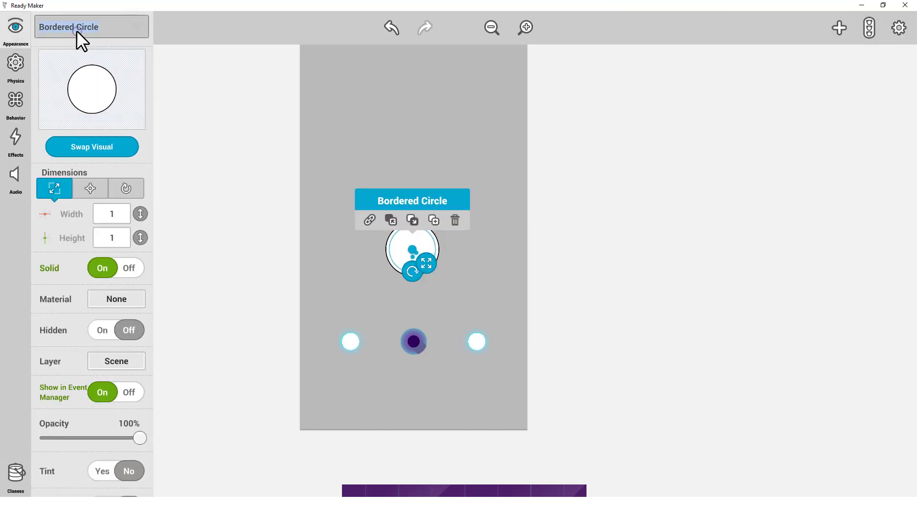
type("Center")
left_click(130, 266)
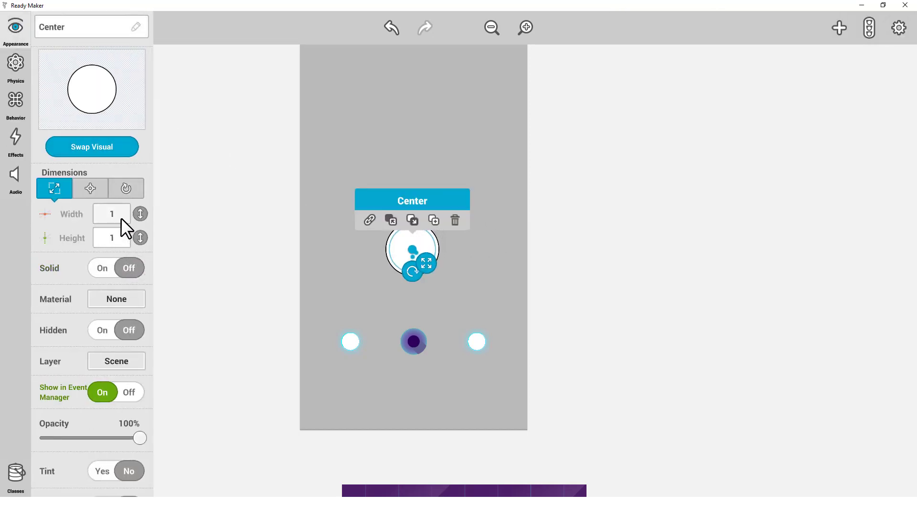
Set Center's width and height to 1.06 and its collider to Circle.
type("1.06")
left_click(117, 242)
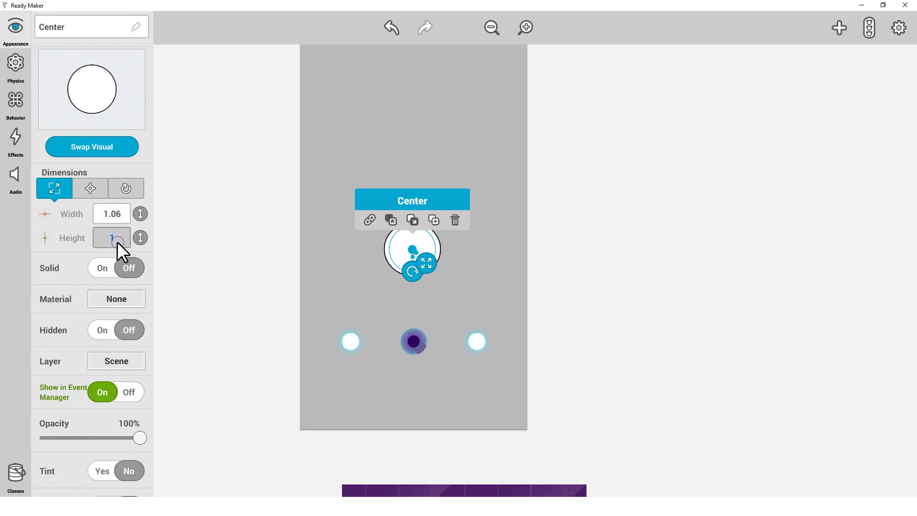
type(".06")
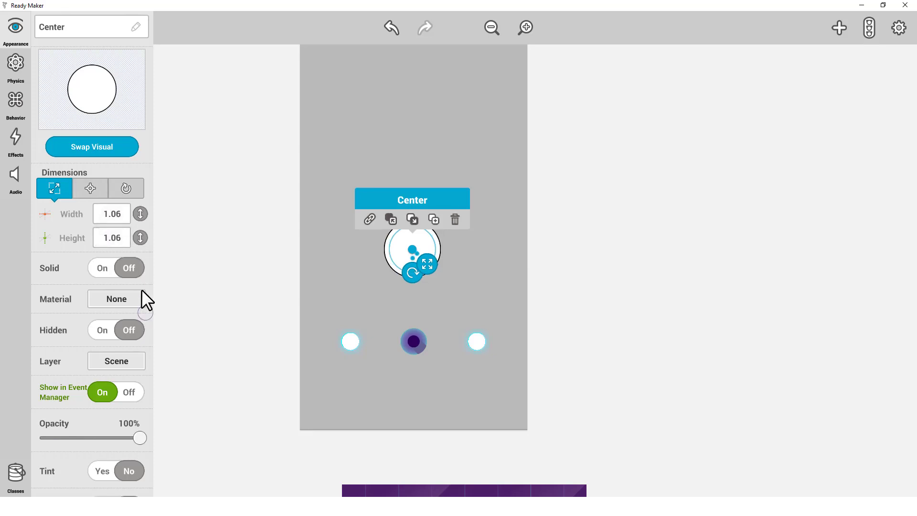
scroll(141, 288, "down", 5)
left_click(138, 417)
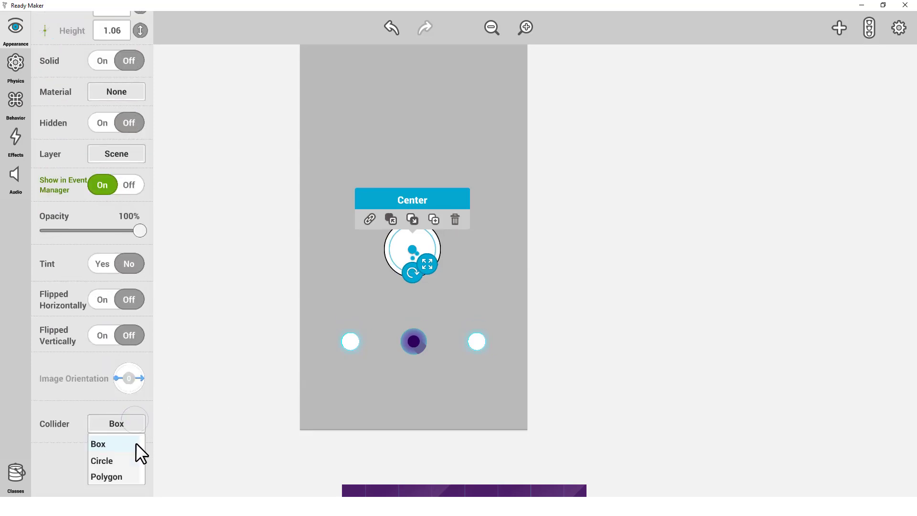
left_click(105, 460)
scroll(147, 421, "up", 5)
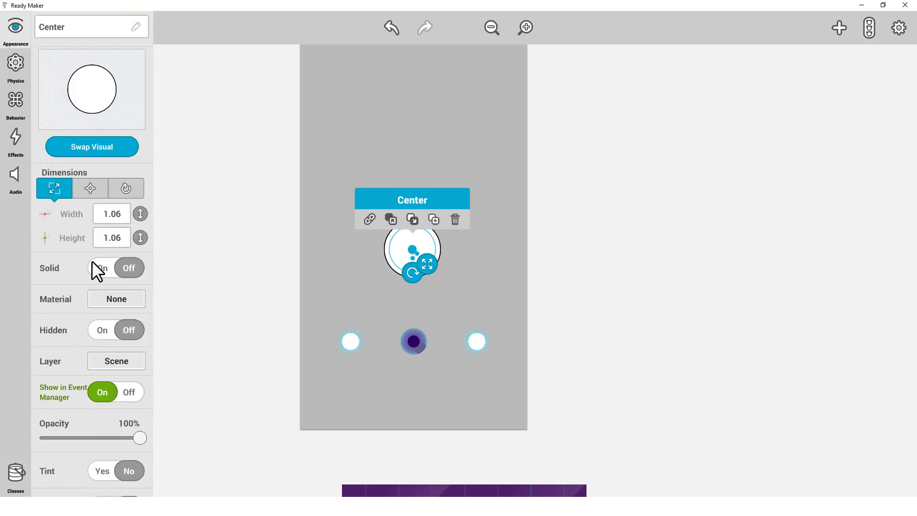
Add three Join behaviors to the Center object.
left_click(19, 114)
left_click(92, 32)
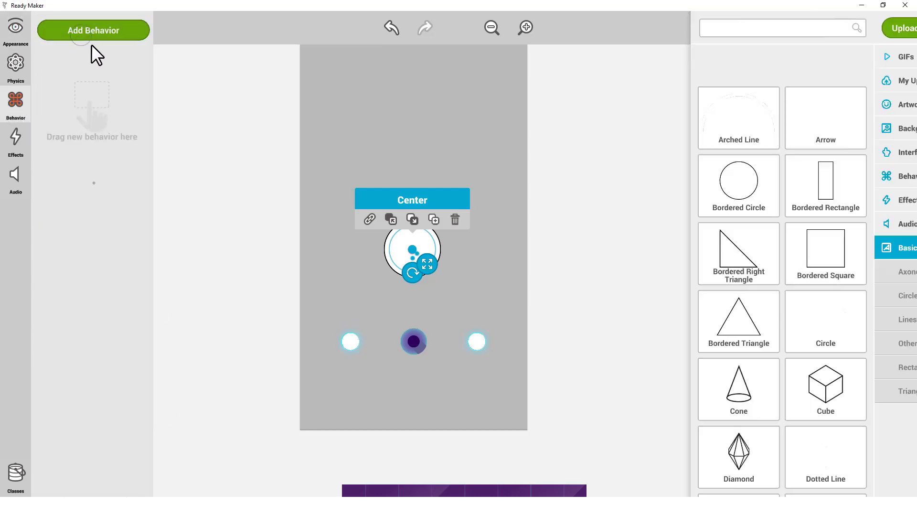
left_click_drag(748, 284, 106, 114)
left_click_drag(511, 256, 119, 143)
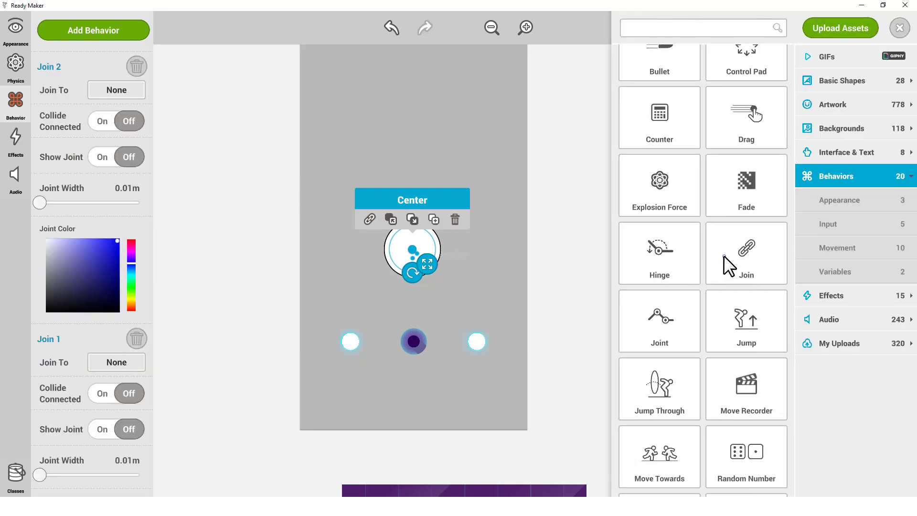
left_click_drag(726, 263, 97, 119)
Set the Center object's Join 1 behavior to join to PlayerCircleL.
scroll(146, 238, "down", 10)
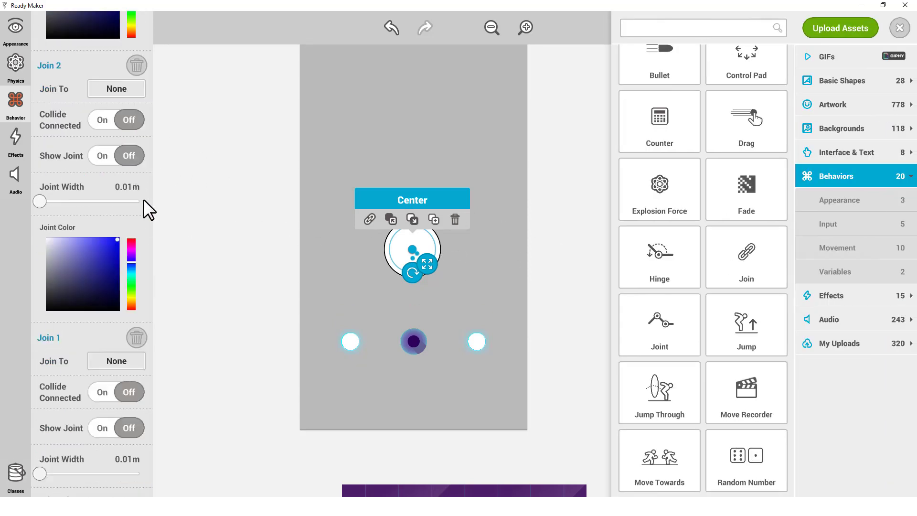
left_click(125, 205)
scroll(142, 254, "down", 3)
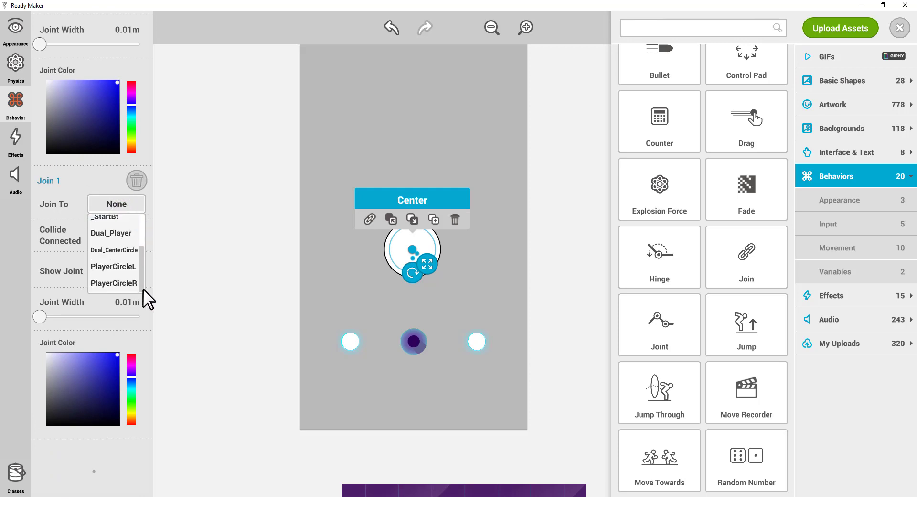
left_click(124, 266)
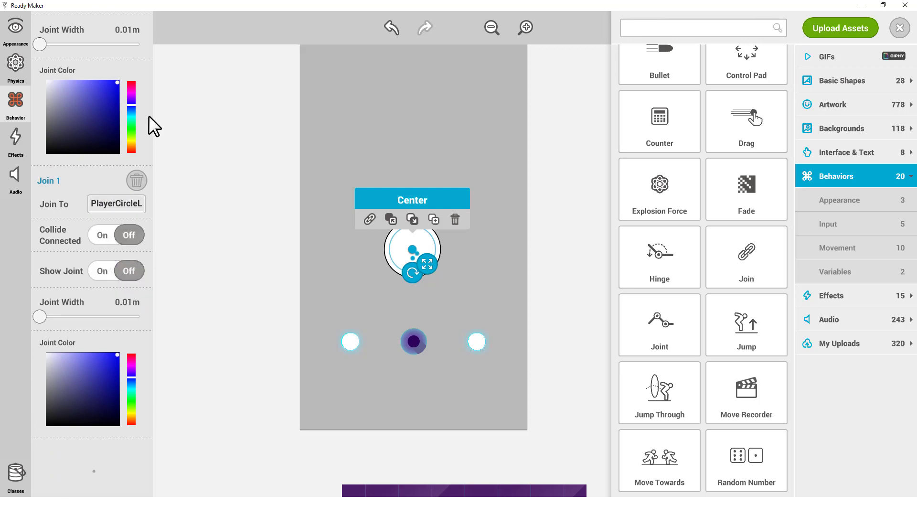
Set Center's Join 2 behavior to join to PlayerCircleR.
scroll(148, 247, "up", 4)
scroll(148, 247, "up", 2)
left_click(139, 165)
scroll(143, 215, "down", 3)
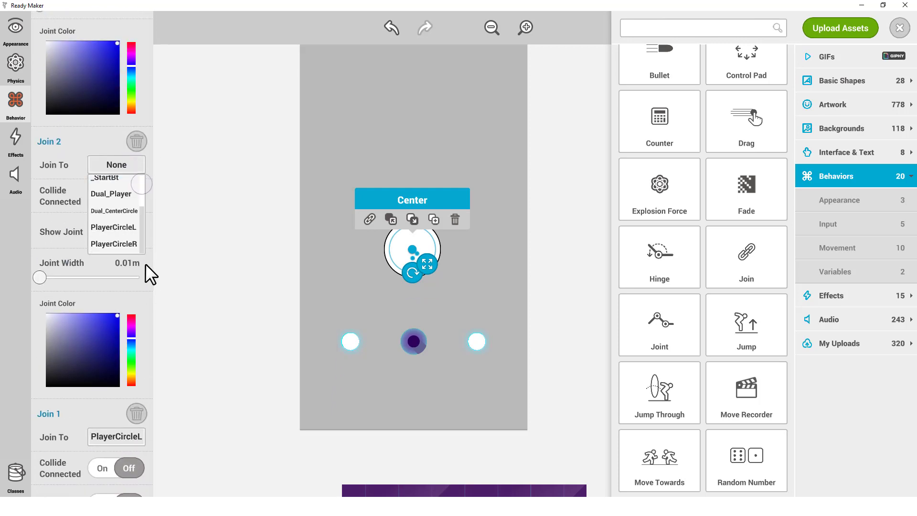
left_click(128, 243)
Set Center's Join 3 behavior to join to Dual_Player.
scroll(151, 127, "up", 3)
left_click(133, 93)
scroll(139, 143, "down", 3)
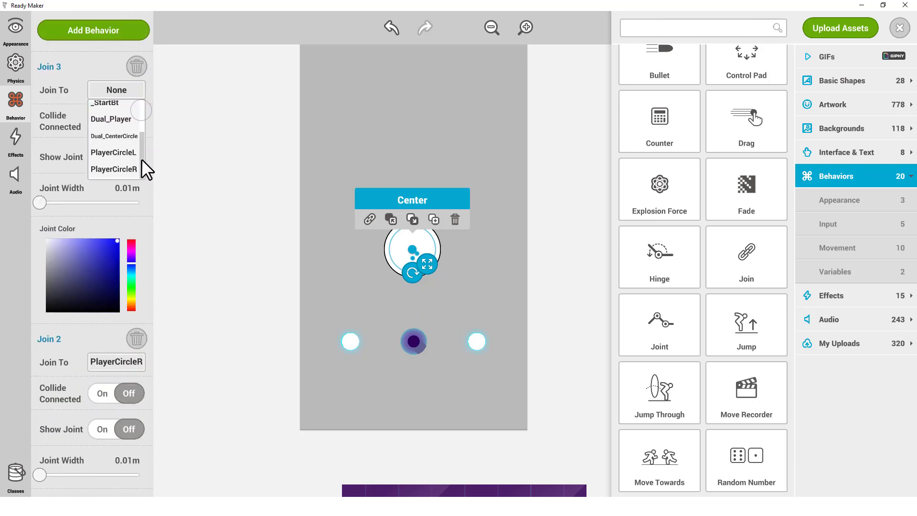
left_click(127, 119)
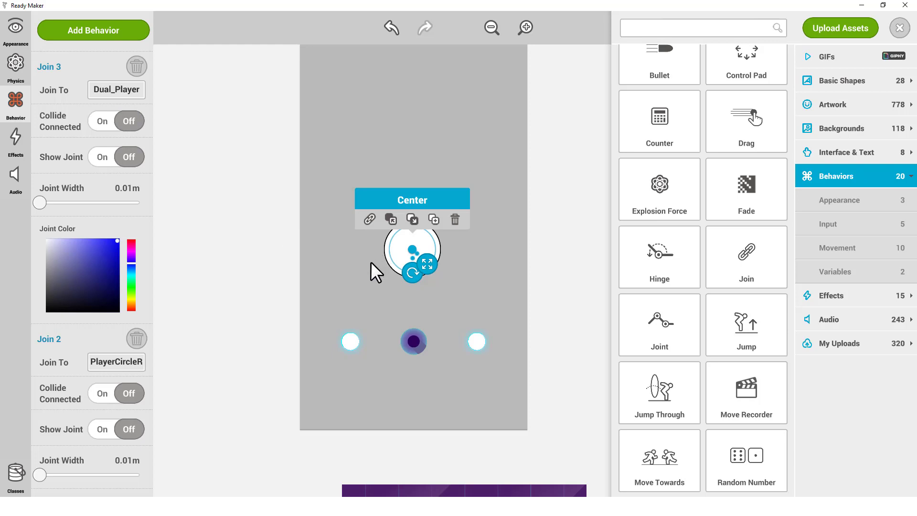
Position Center at X 0 and Y -1.8, between the two player circles.
left_click(21, 45)
left_click(92, 189)
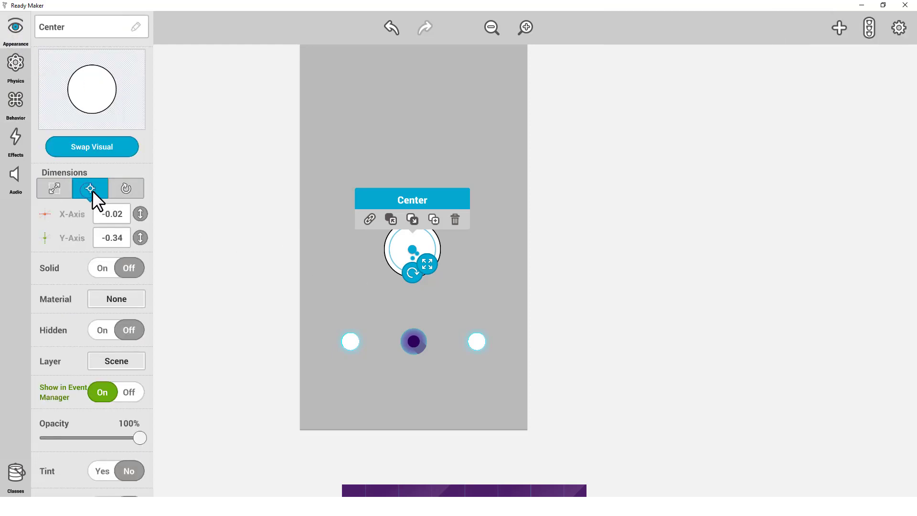
left_click(117, 213)
type("0")
double_click(112, 240)
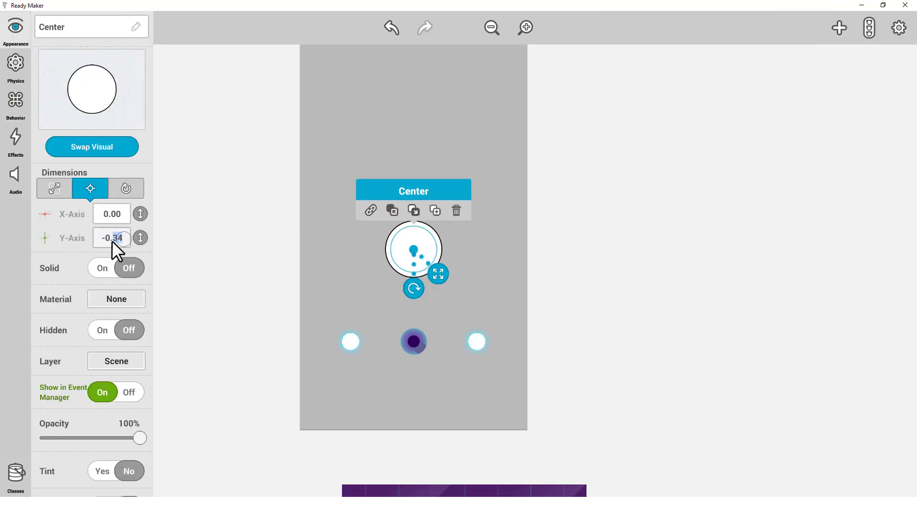
type("1.8")
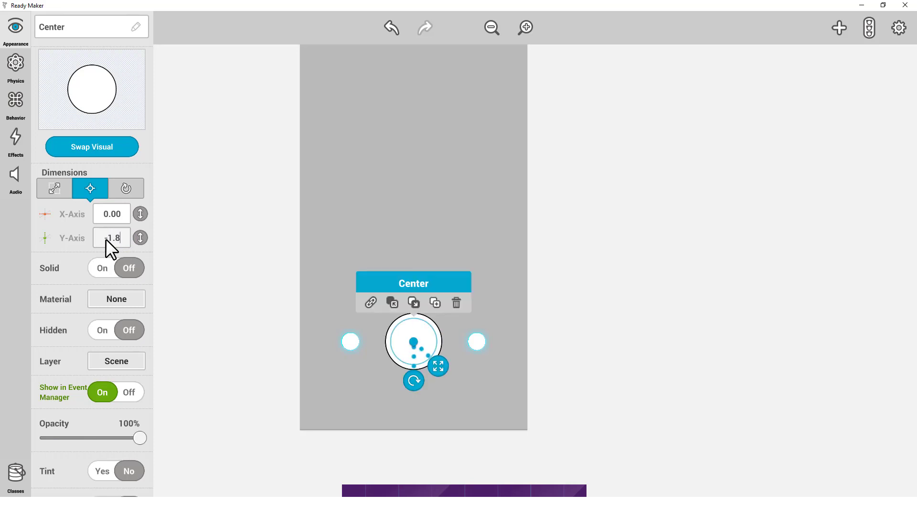
Set PlayerCircleL's collider to Circle.
left_click(350, 344)
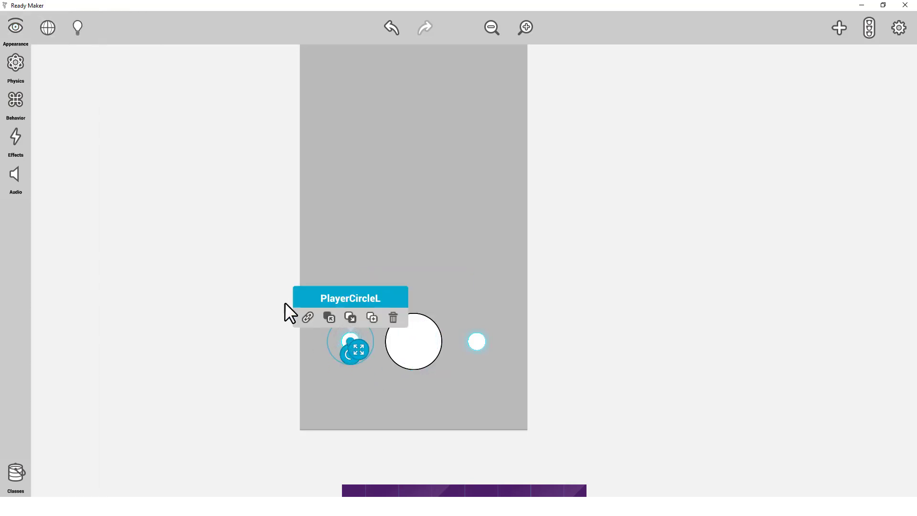
left_click(18, 38)
scroll(139, 363, "down", 4)
left_click(134, 424)
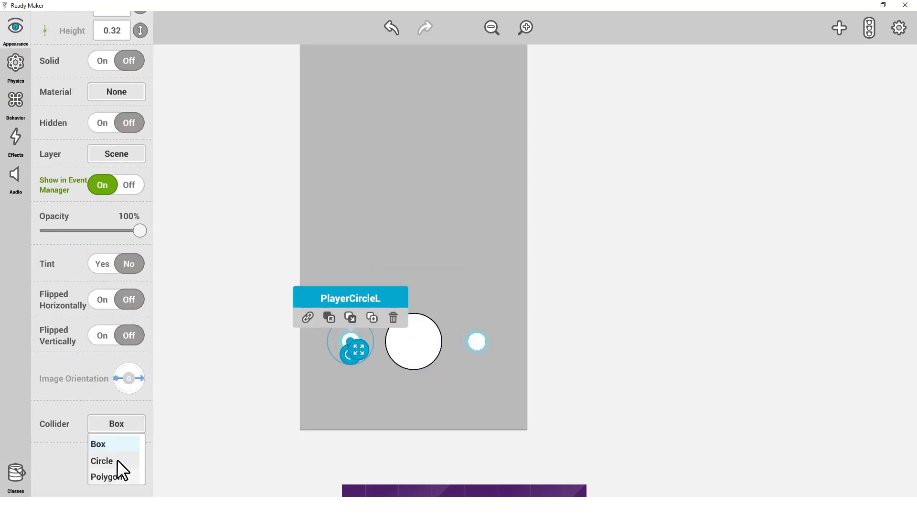
Set PlayerCircleR's collider to Circle.
left_click(477, 344)
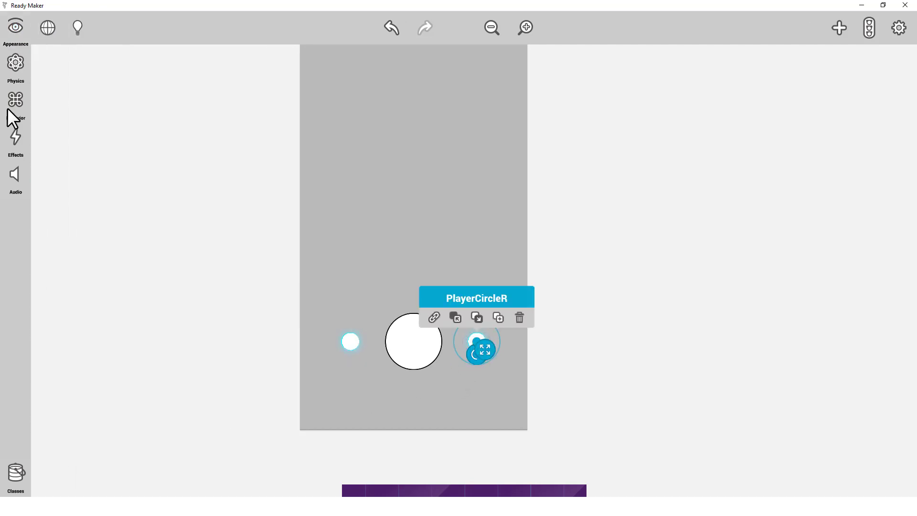
left_click(14, 38)
left_click(121, 424)
left_click(101, 461)
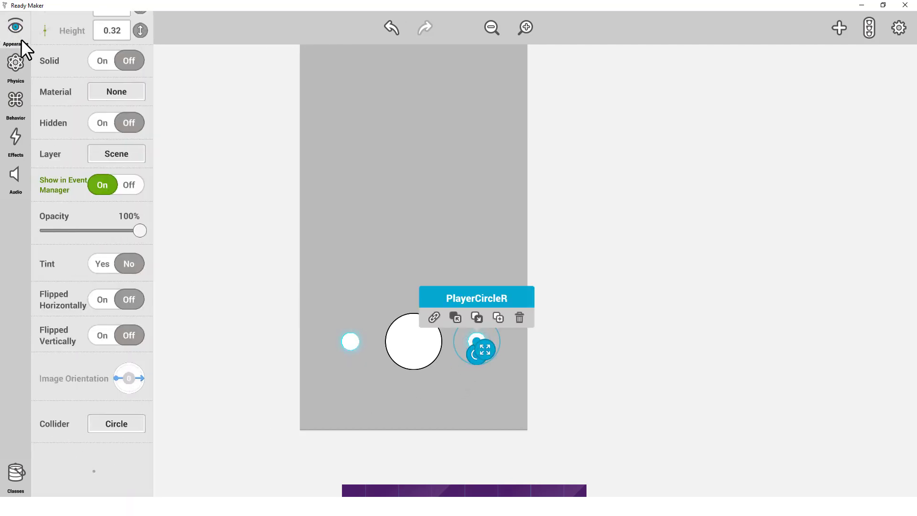
Search the assets for "dual" and add Dual_OuterCircle to the scene above the player.
left_click(174, 265)
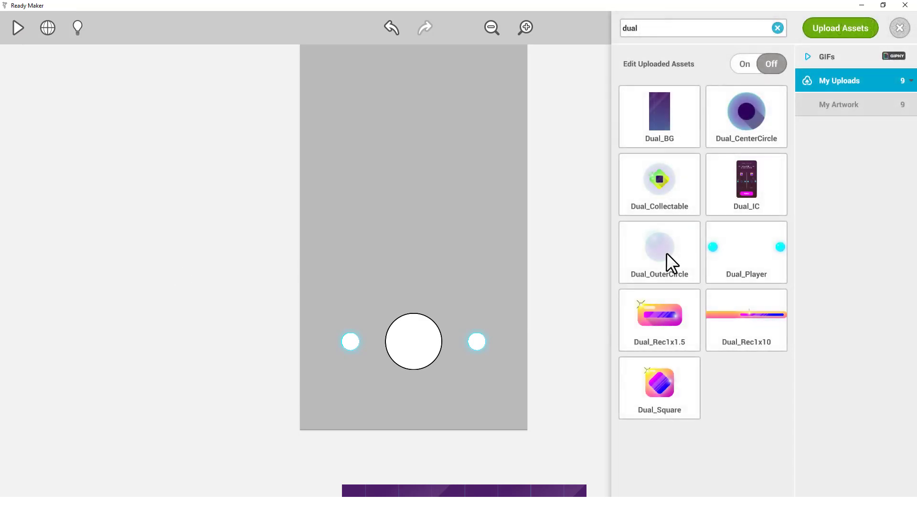
left_click_drag(667, 252, 418, 210)
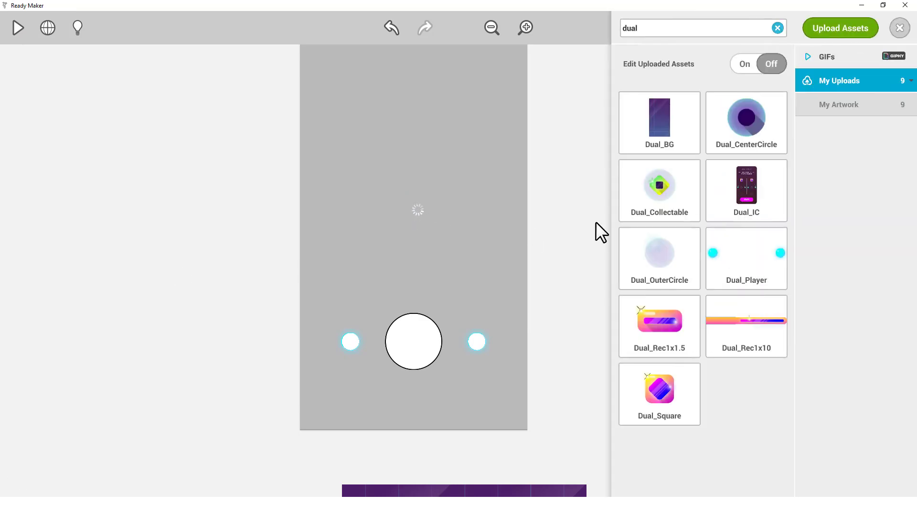
left_click(898, 30)
left_click(413, 211)
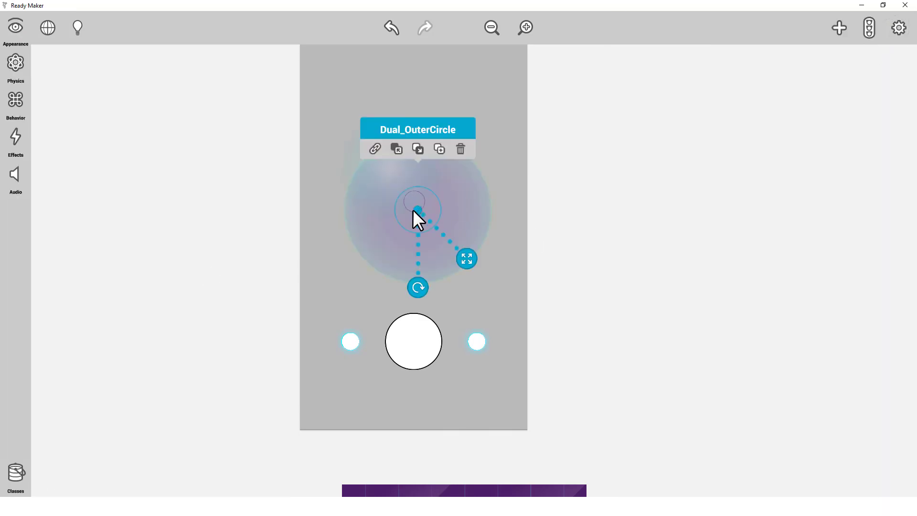
Make Dual_OuterCircle non-solid and put it on the Background layer.
left_click(15, 38)
scroll(143, 239, "up", 5)
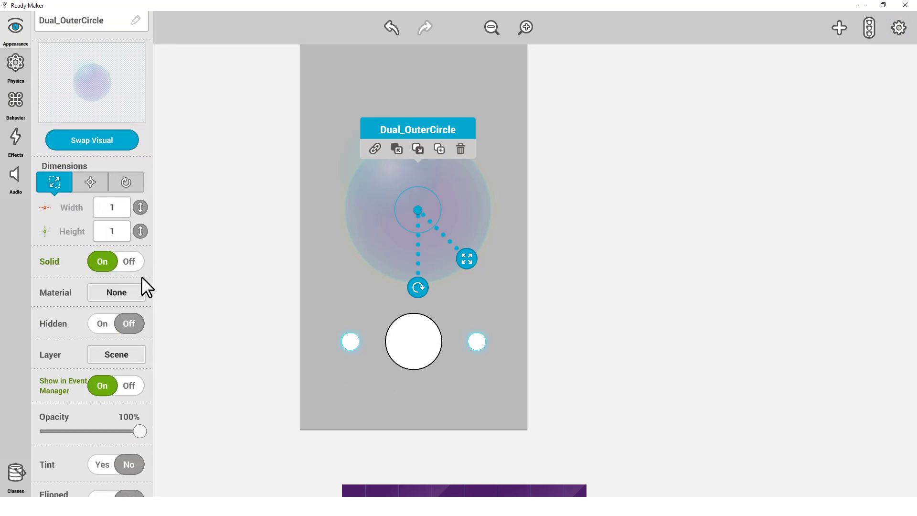
left_click(129, 266)
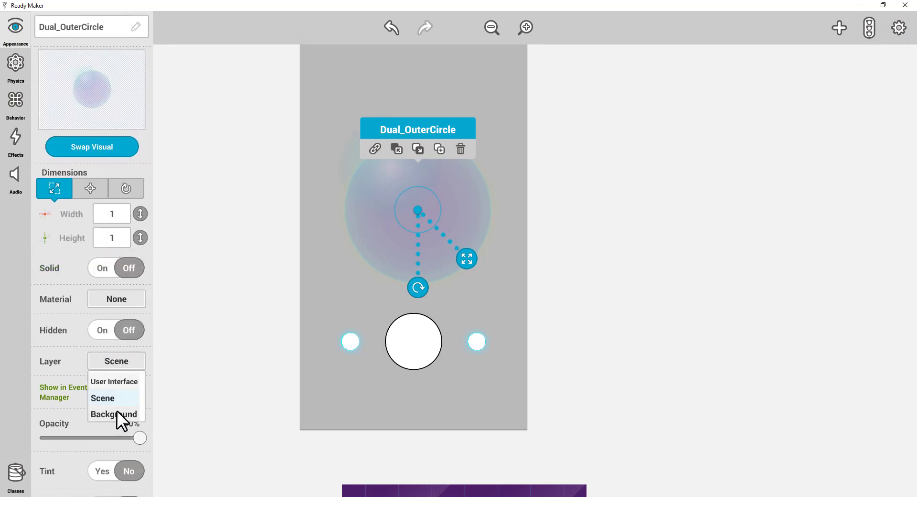
left_click(118, 414)
Set Dual_OuterCircle's width and height to 1.16.
left_click_drag(140, 213, 138, 207)
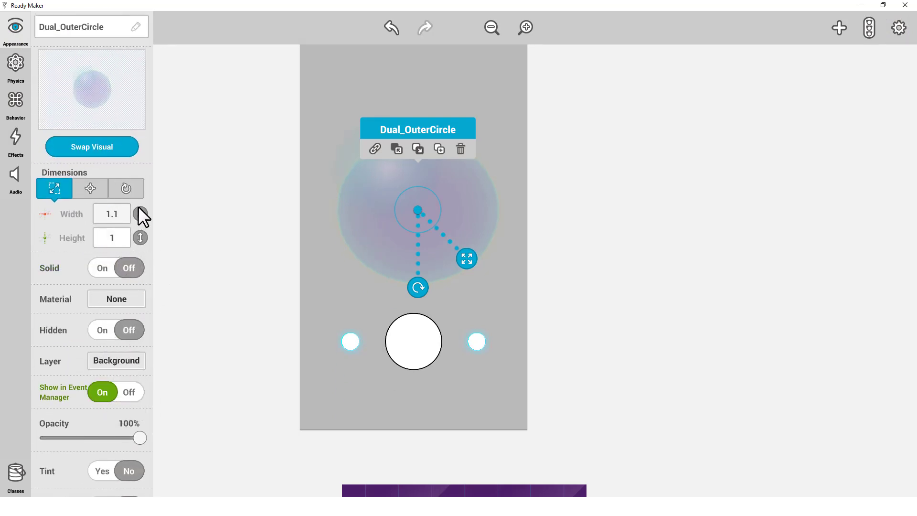
left_click(119, 237)
type("1.")
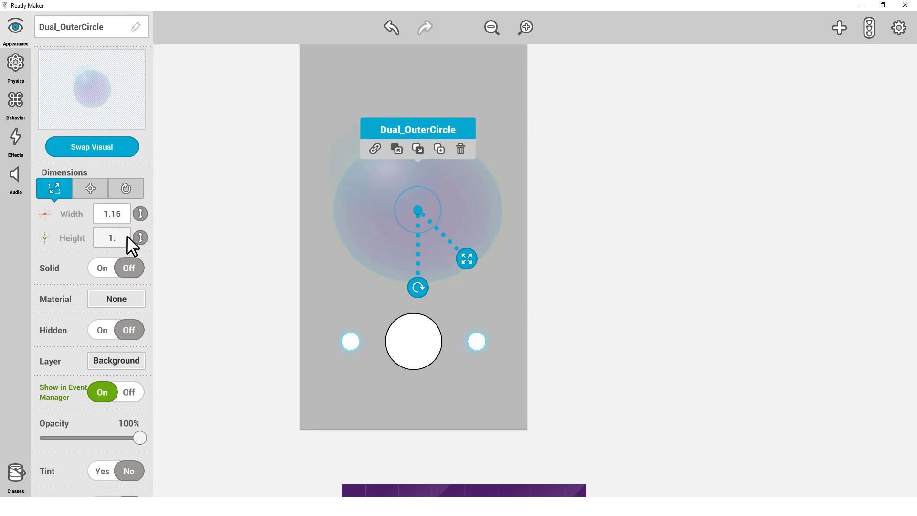
type("16")
Position Dual_OuterCircle at X 0 and Y -1.8, behind the player circles.
left_click(90, 188)
type("0")
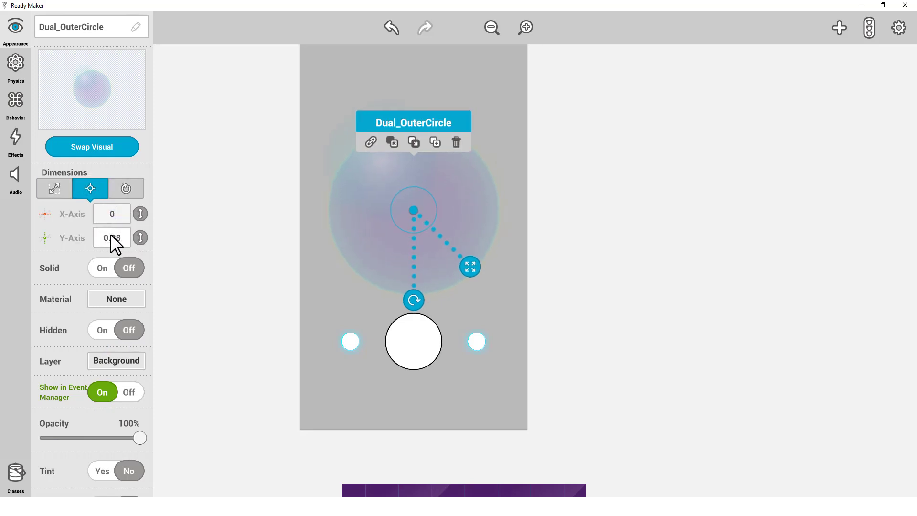
type("0-1.8")
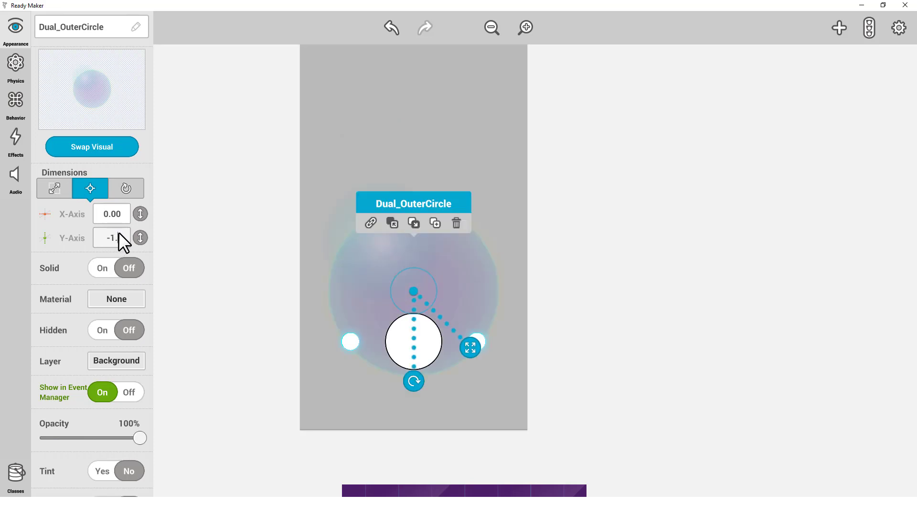
left_click(257, 264)
Add a Bordered Square outside the scene, to the right of it, and select it.
left_click(840, 28)
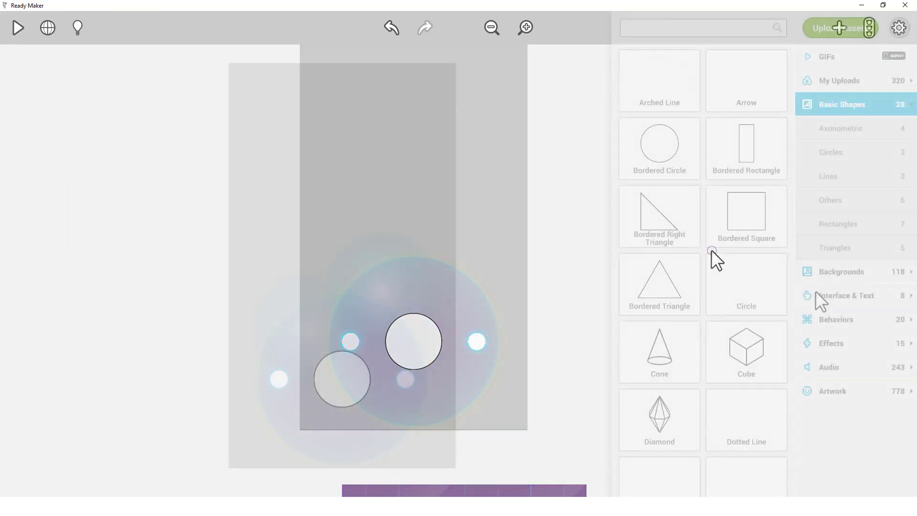
left_click_drag(751, 220, 587, 249)
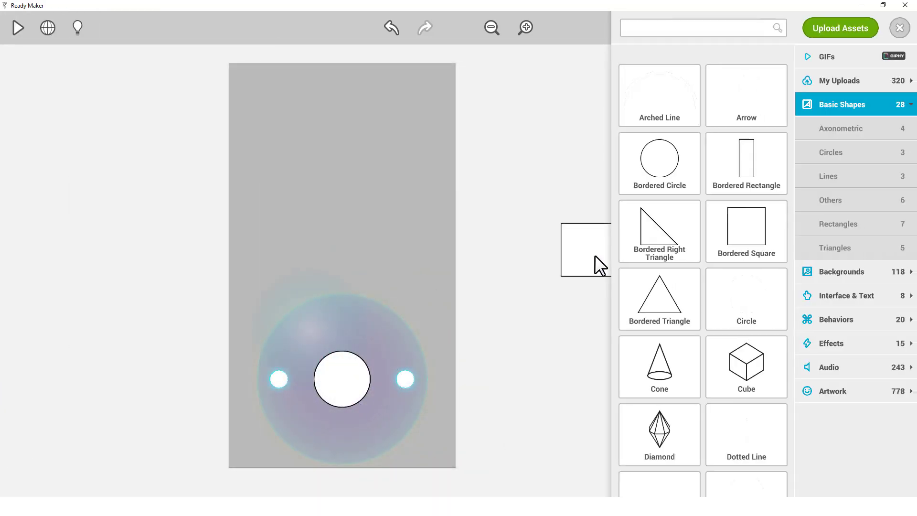
left_click(894, 27)
left_click(588, 250)
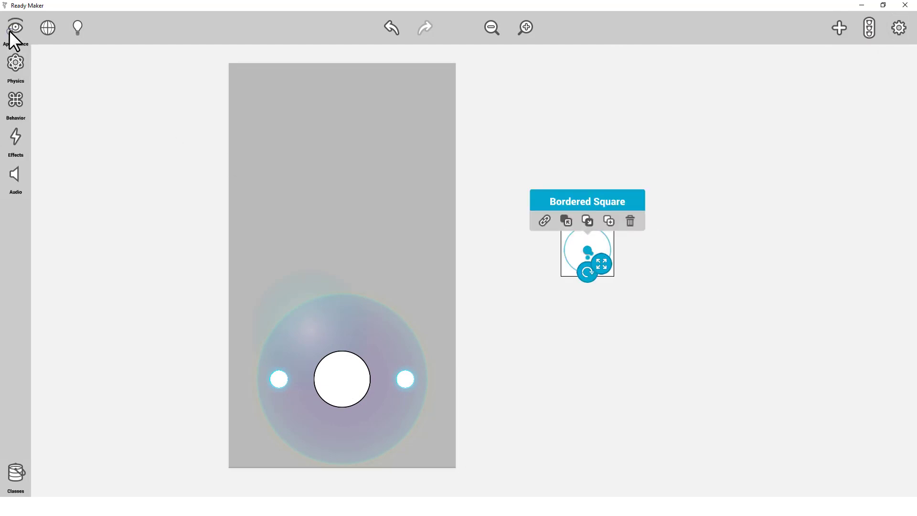
Make the Bordered Square non-solid and put it on the User Interface layer.
left_click(14, 29)
left_click(131, 267)
left_click(140, 361)
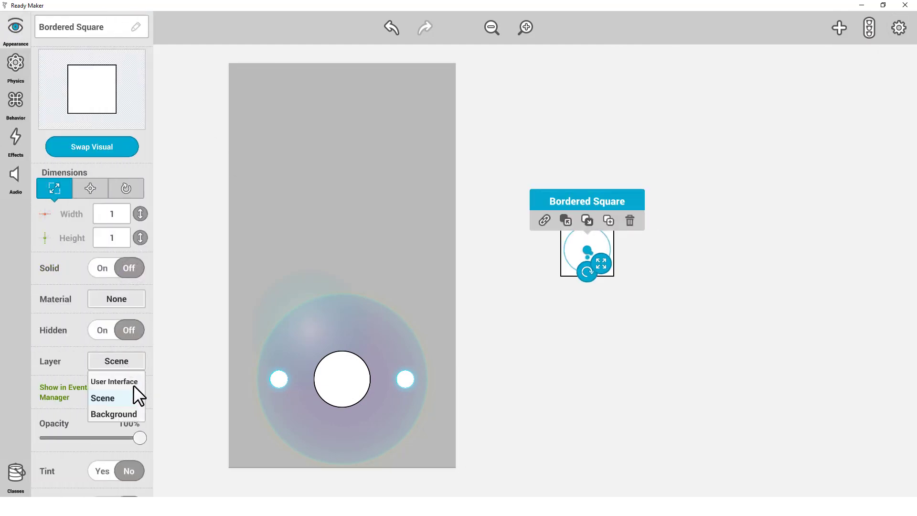
left_click(137, 379)
Tint the square black at 50% opacity and move it clear of the scene's right edge.
scroll(151, 336, "down", 5)
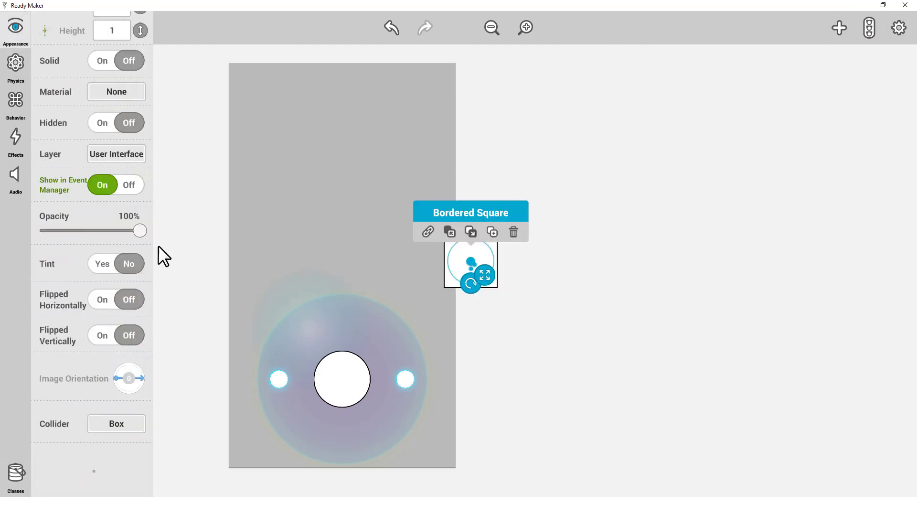
left_click(94, 265)
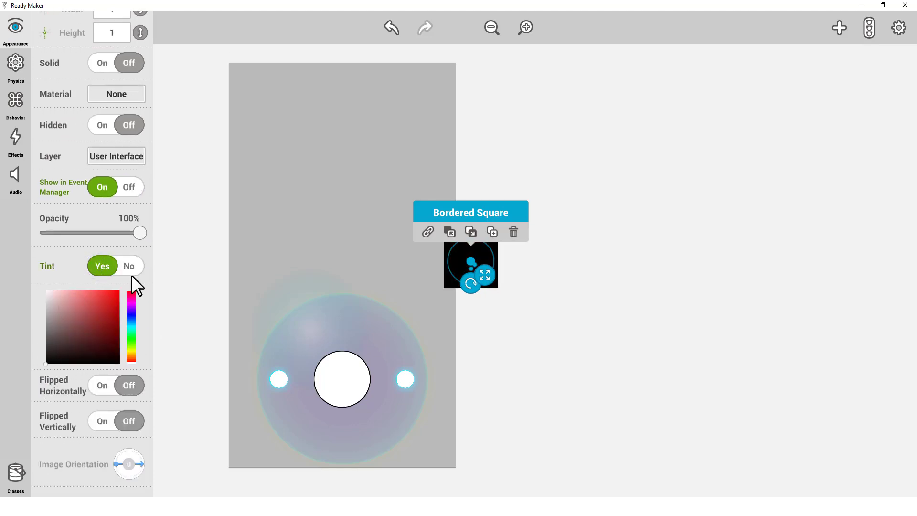
left_click_drag(140, 232, 90, 239)
left_click_drag(467, 256, 527, 254)
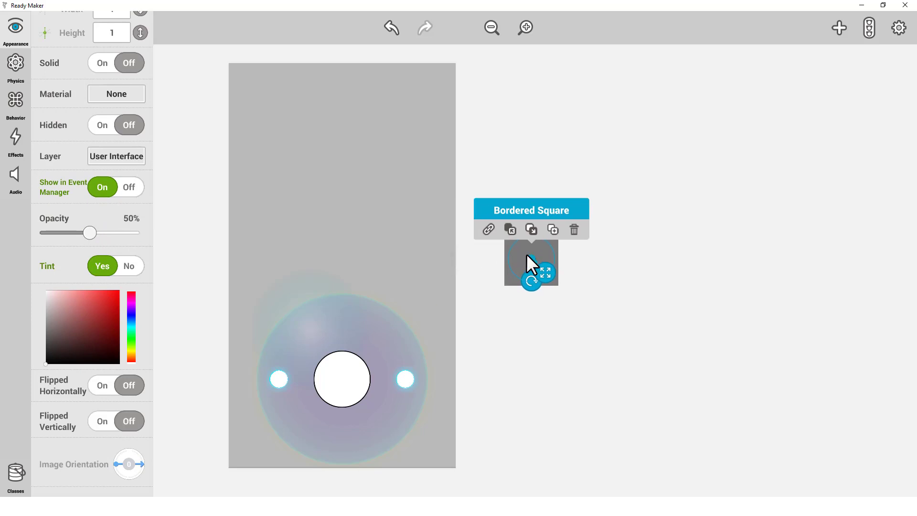
Rename the square LeftBt and set its width to 2.35 and height to 7.5.
scroll(142, 211, "up", 5)
left_click(76, 30)
type("LeftBt")
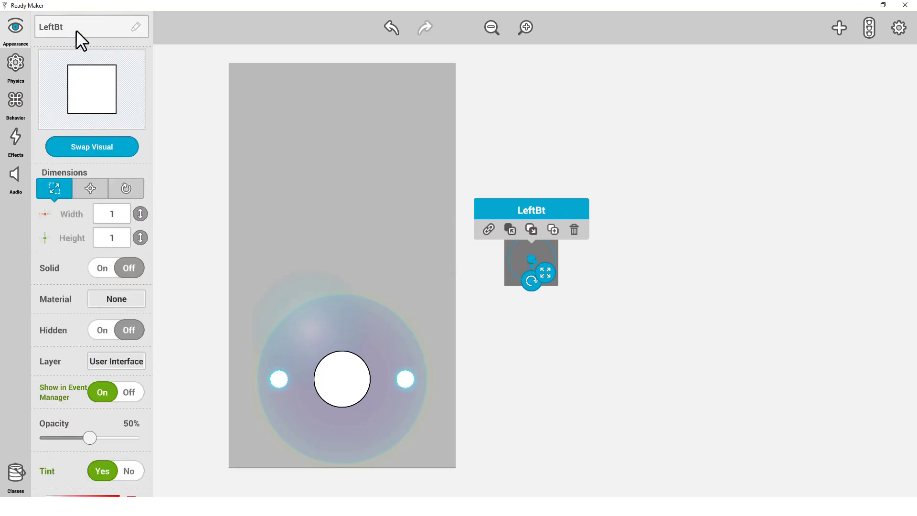
left_click(117, 213)
type("2.35")
key("Return")
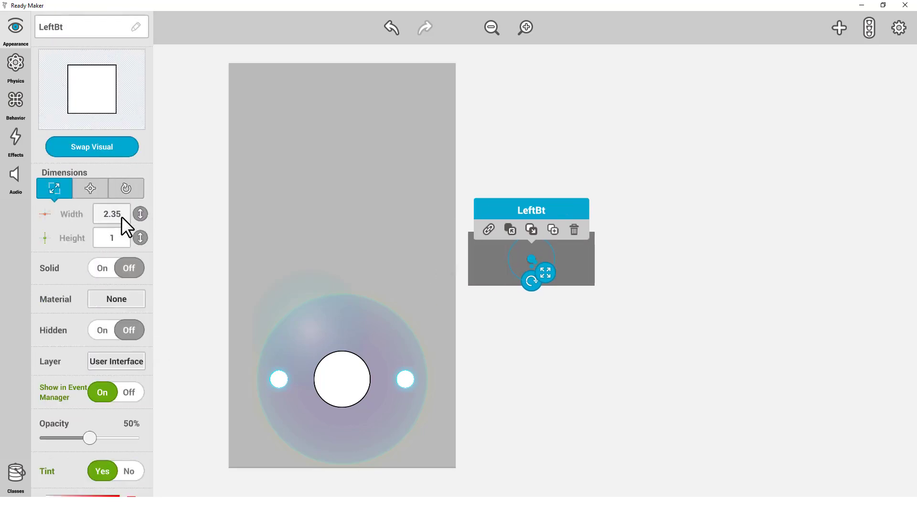
left_click(117, 238)
type("7.5")
key("Return")
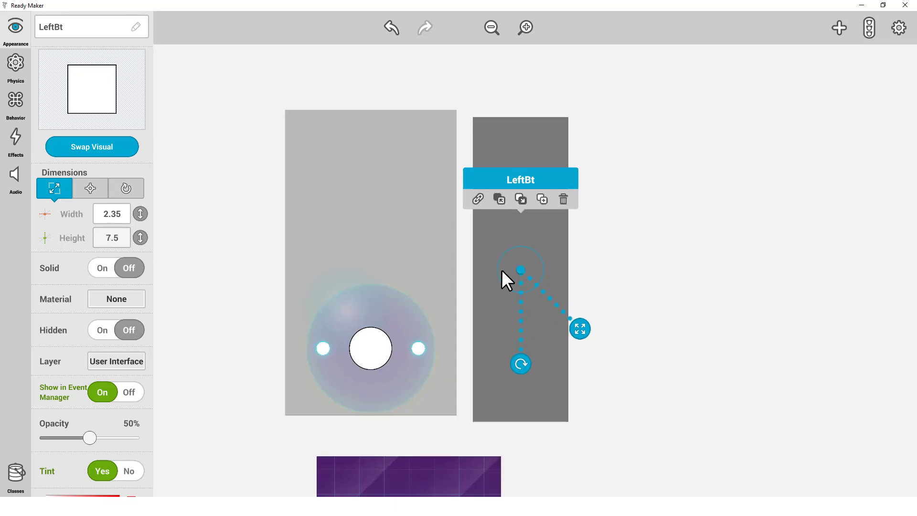
Duplicate LeftBt so the two rectangles stand side by side, and rename the right-hand copy RightBt.
left_click_drag(502, 270, 625, 262)
left_click(549, 193)
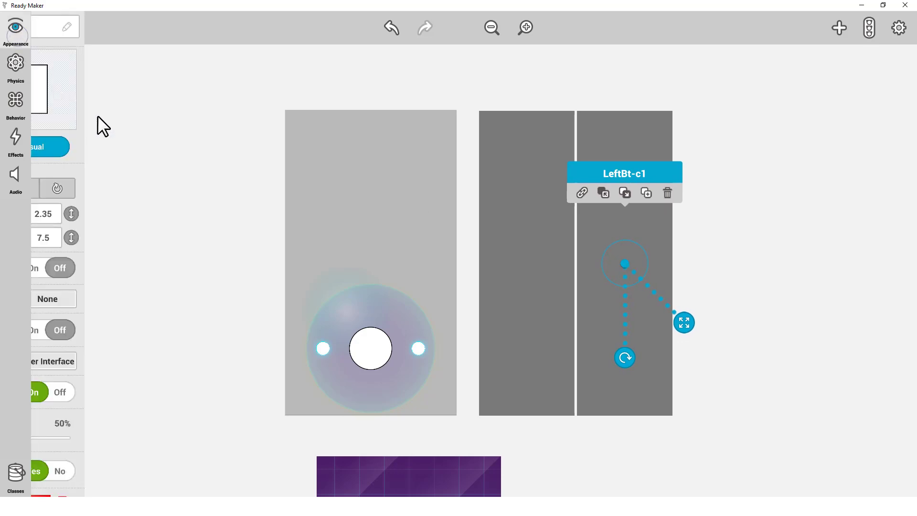
left_click(65, 31)
type("Right")
key("Return")
type("Bt")
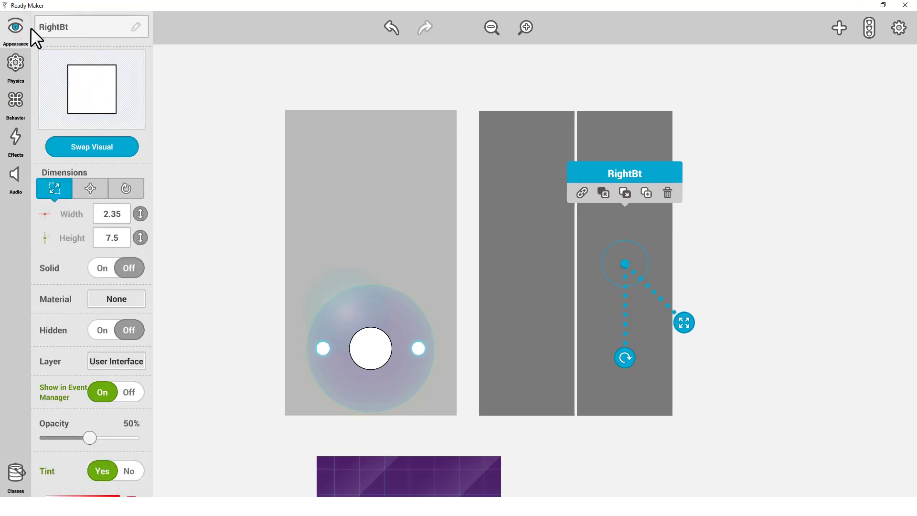
left_click(16, 26)
Add a Cube from the basic shapes outside the scene, beyond its upper-left corner.
left_click(839, 28)
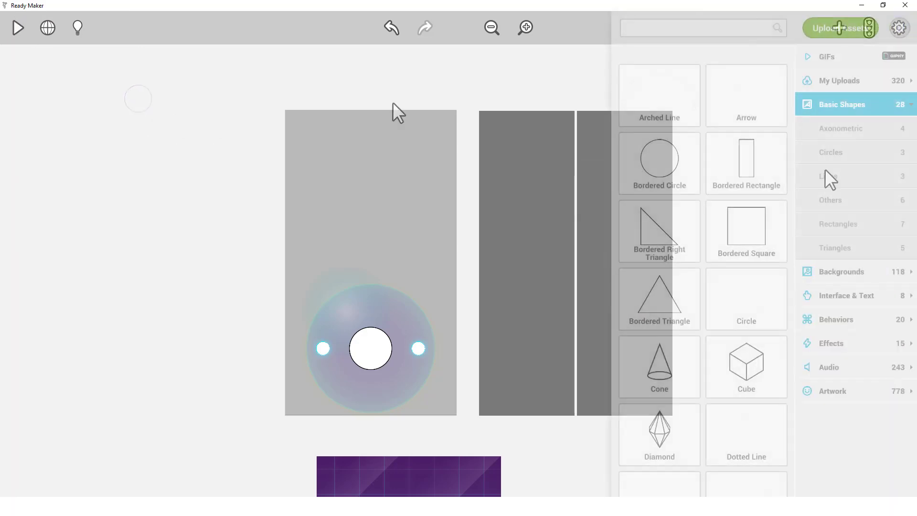
left_click_drag(751, 368, 135, 92)
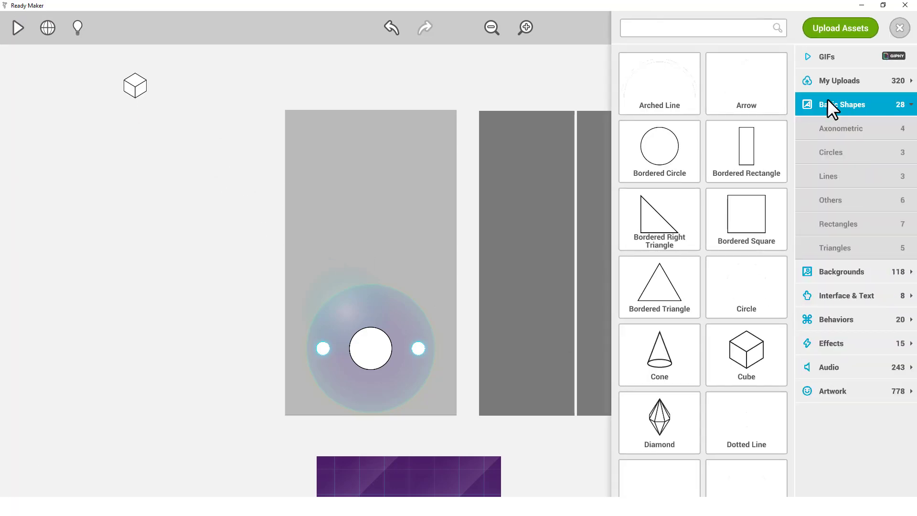
left_click(900, 28)
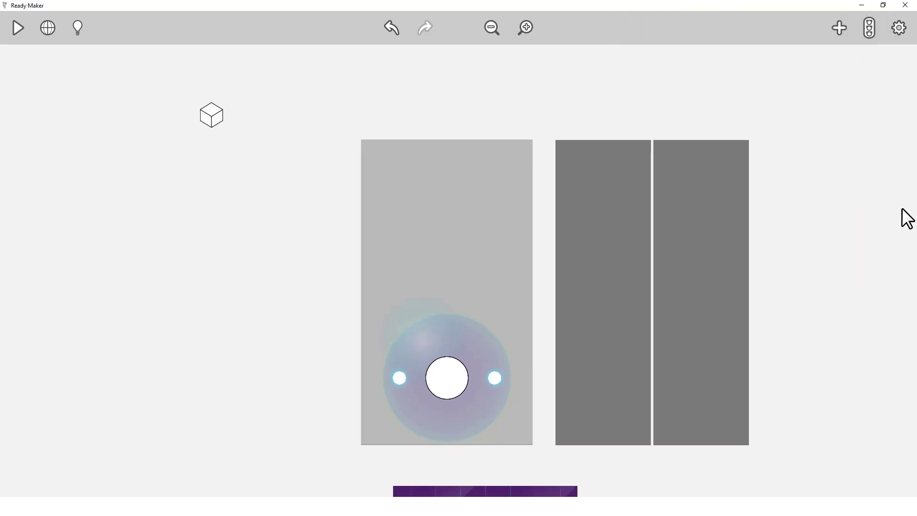
Rename the cube Effects and make it non-solid.
left_click(212, 119)
left_click(13, 44)
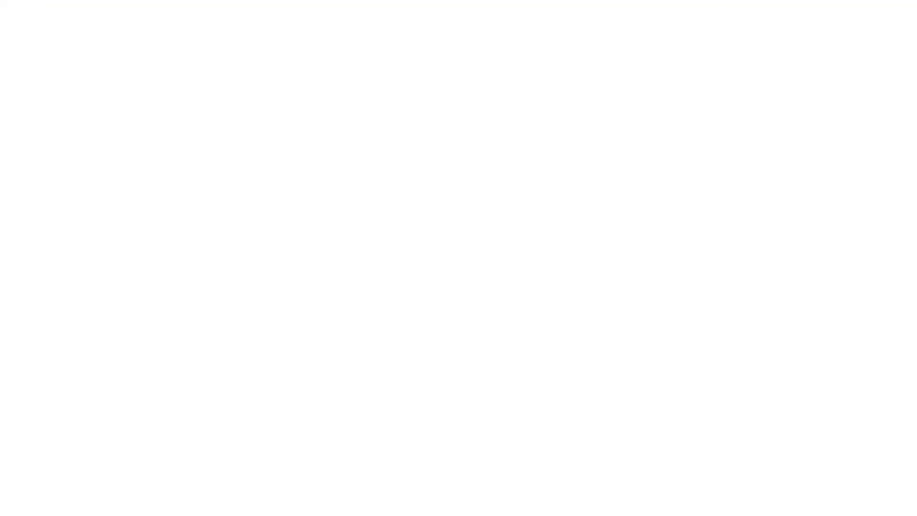
left_click(68, 26)
type("Effects")
left_click(131, 268)
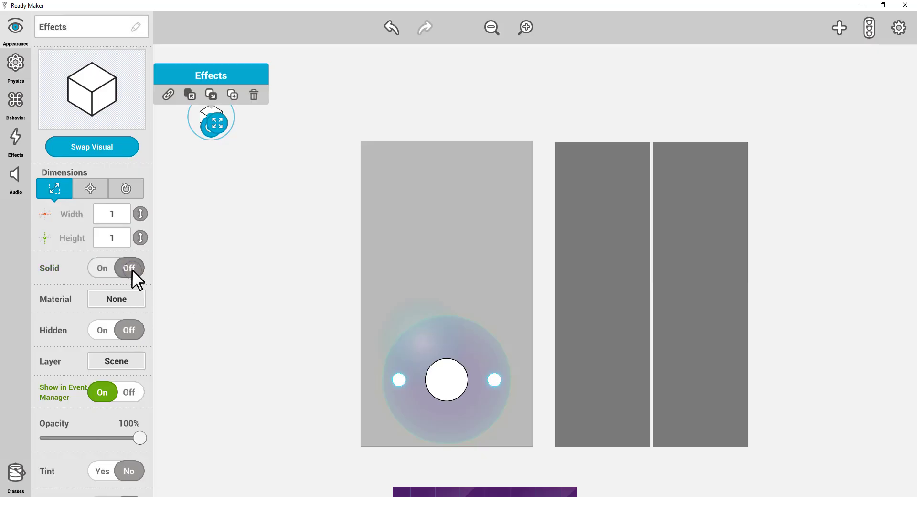
Create and save a new class named Effects for the cube.
left_click(16, 474)
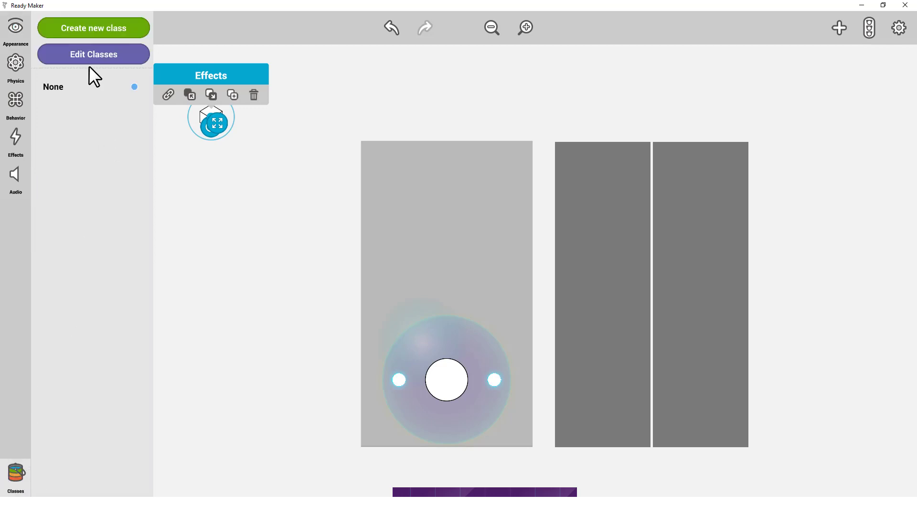
left_click(95, 34)
left_click(85, 80)
type("Effects")
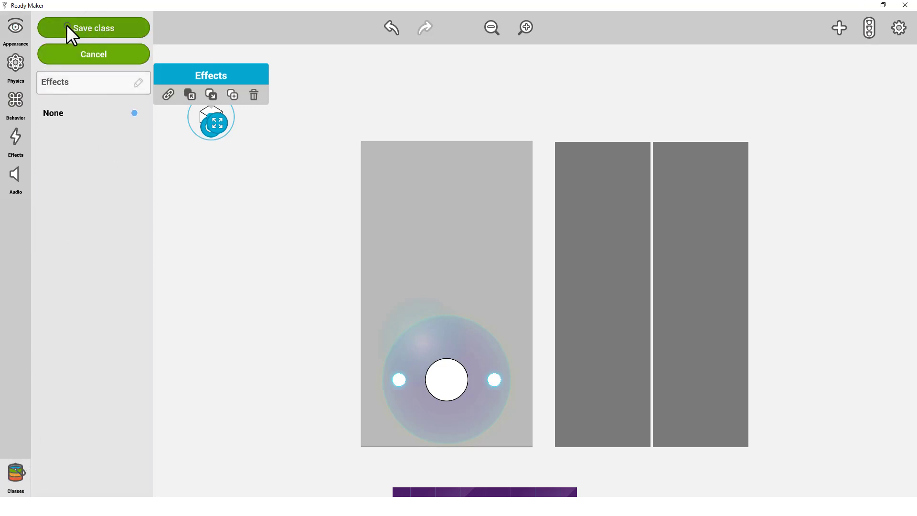
left_click(67, 28)
Add Explosion Effects to the Effects cube and turn off its looping.
left_click(10, 150)
left_click(80, 36)
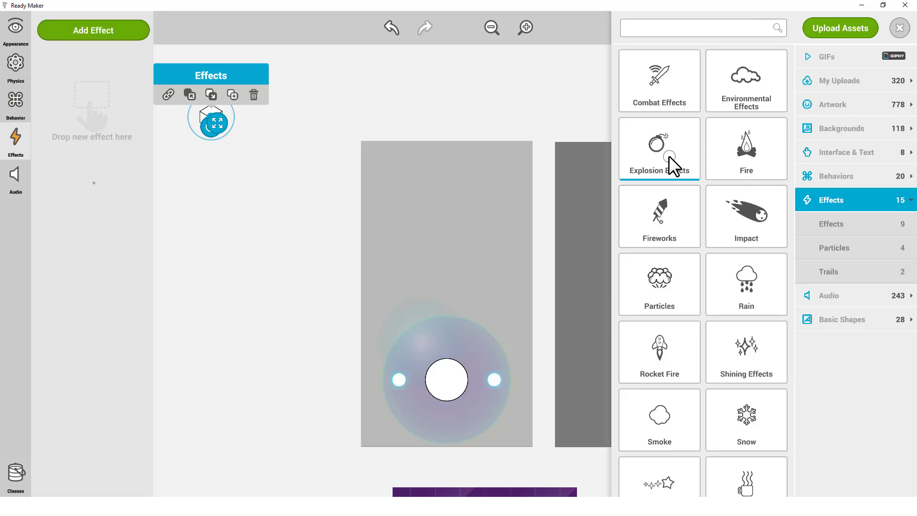
left_click_drag(667, 164, 100, 97)
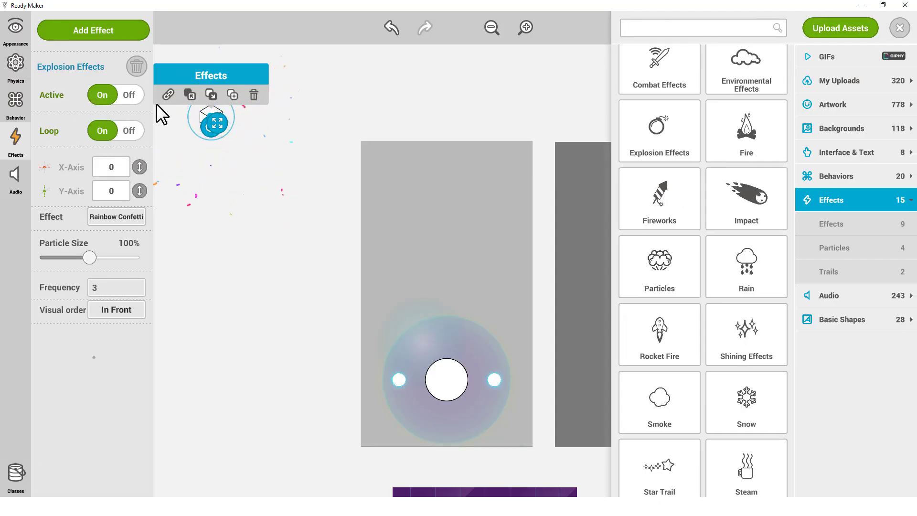
left_click(133, 135)
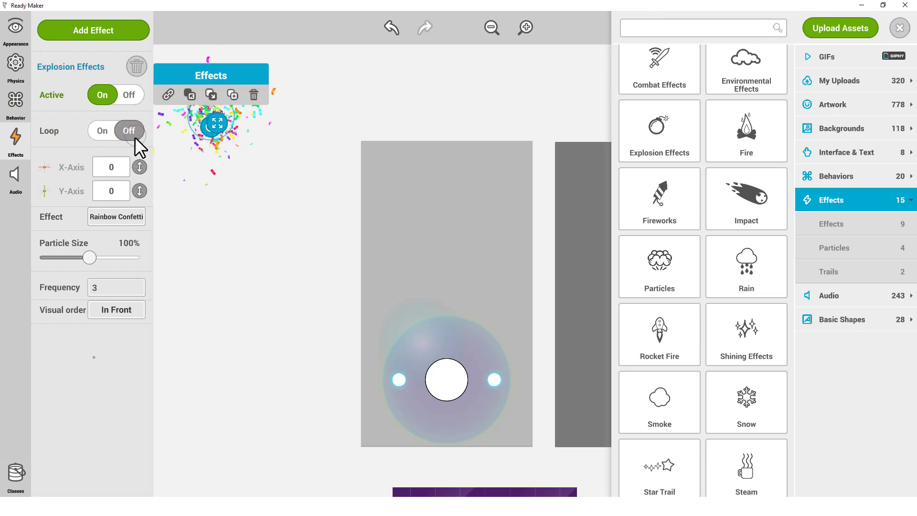
Set the cube's explosion effect to Purple Firework with a particle size of 60%.
left_click(109, 217)
left_click_drag(142, 233, 139, 296)
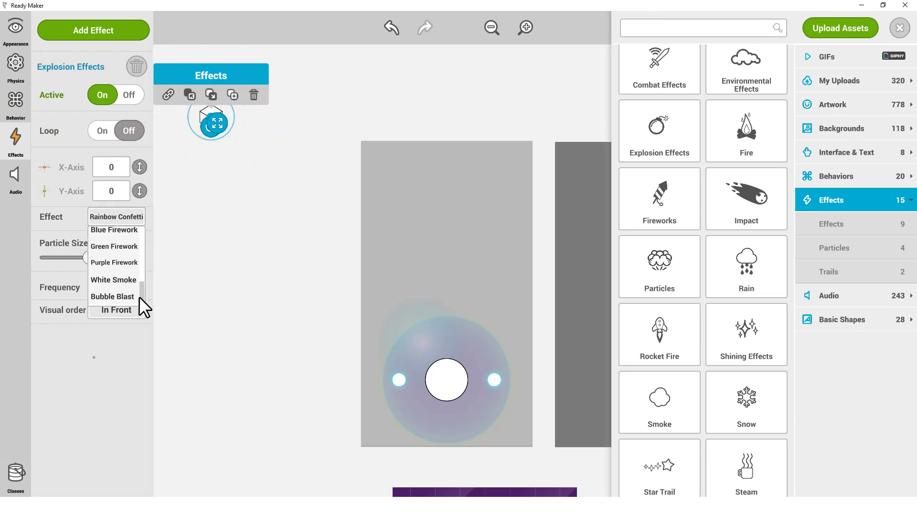
left_click(117, 263)
left_click_drag(94, 258, 74, 258)
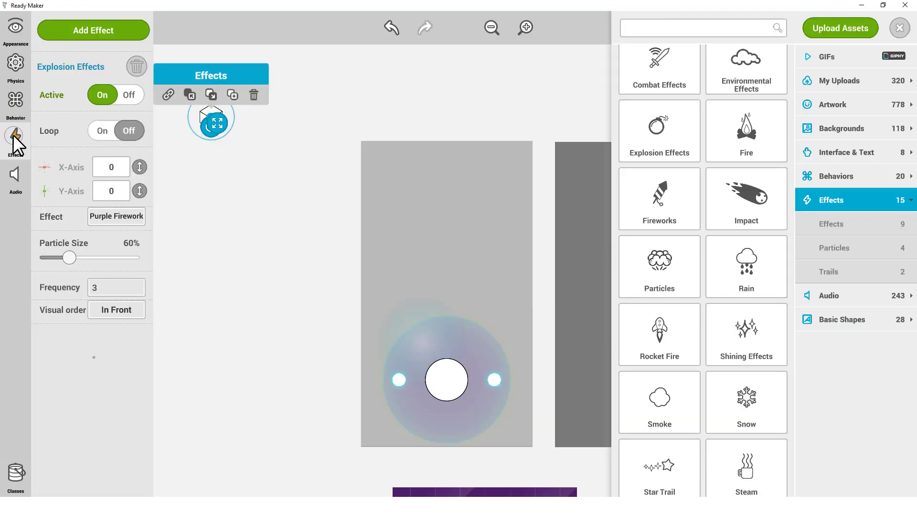
left_click(201, 151)
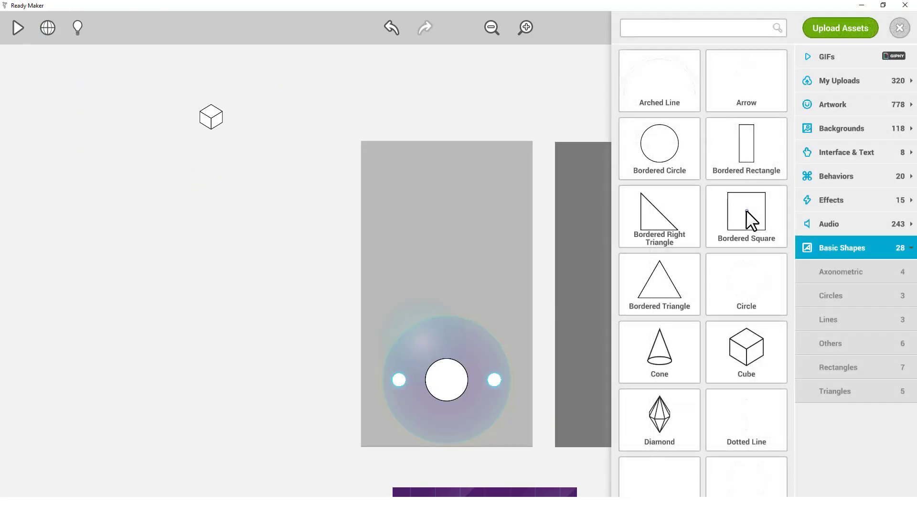
Place a Bordered Square below the Effects cube, outside the scene, and make it non-solid.
left_click_drag(747, 210, 280, 193)
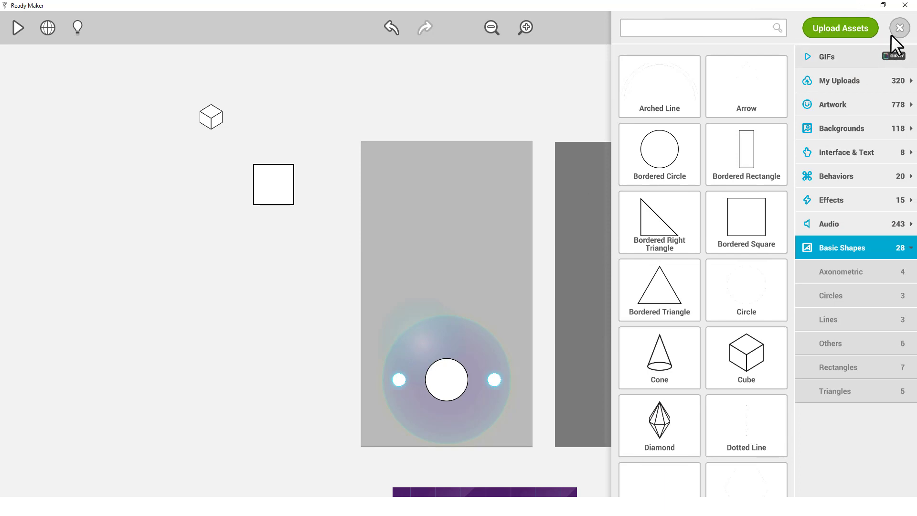
left_click(890, 34)
left_click(265, 182)
left_click(14, 27)
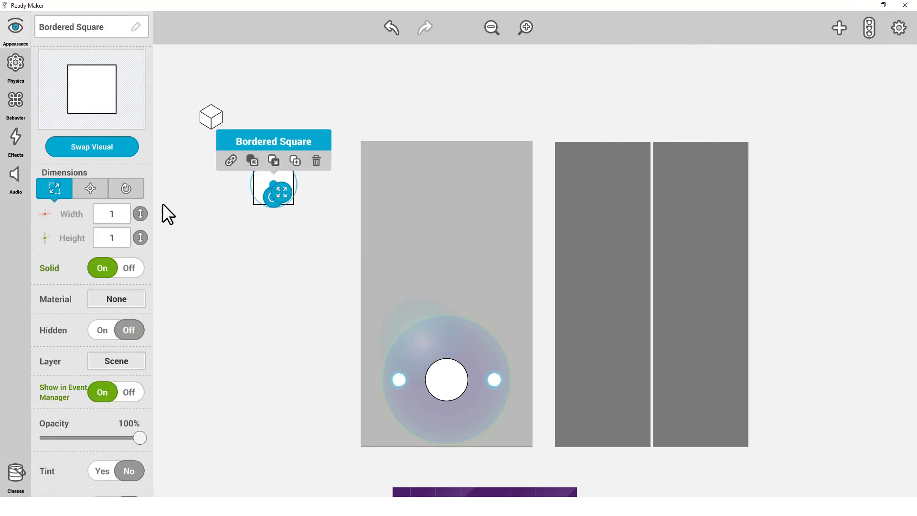
left_click(133, 268)
Rename the new square Obs0 and set its width to 2.7 and height to 0.3.
left_click(95, 27)
type("Obs1")
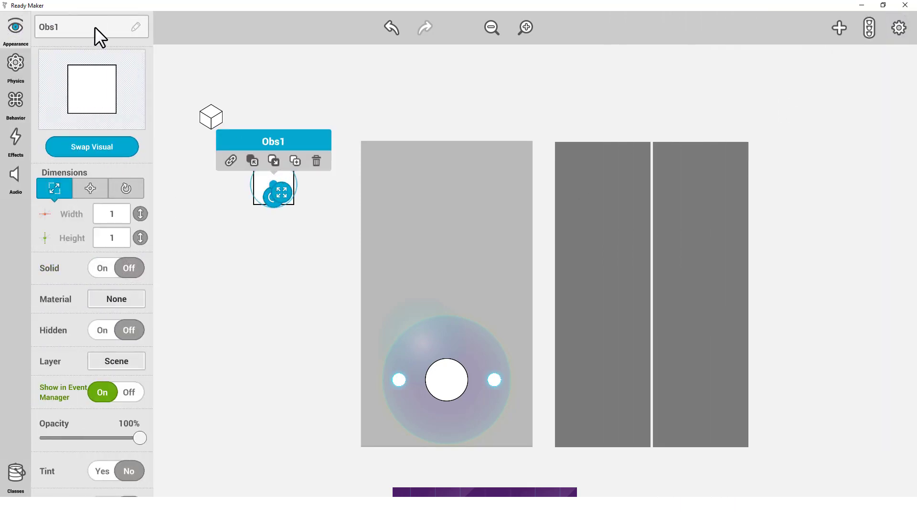
key("BackSpace")
type("0")
left_click(114, 211)
type("2.7")
left_click(113, 234)
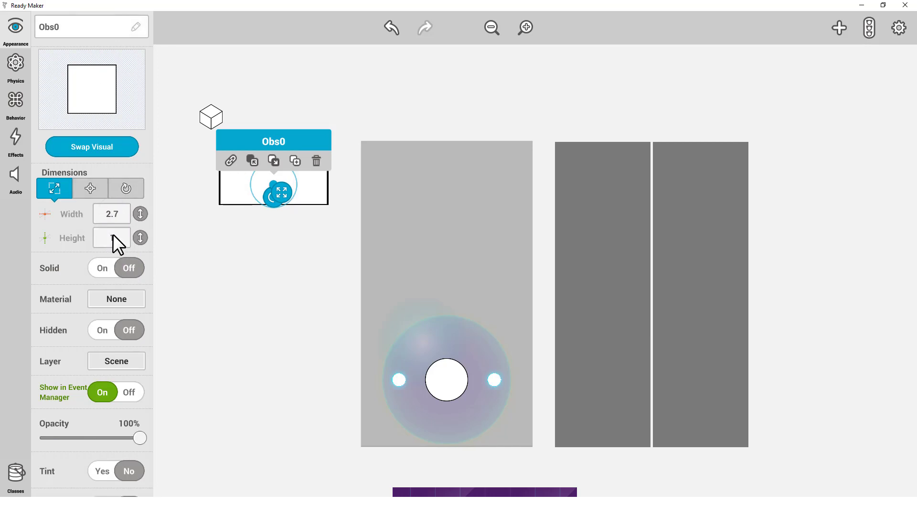
type("0.3")
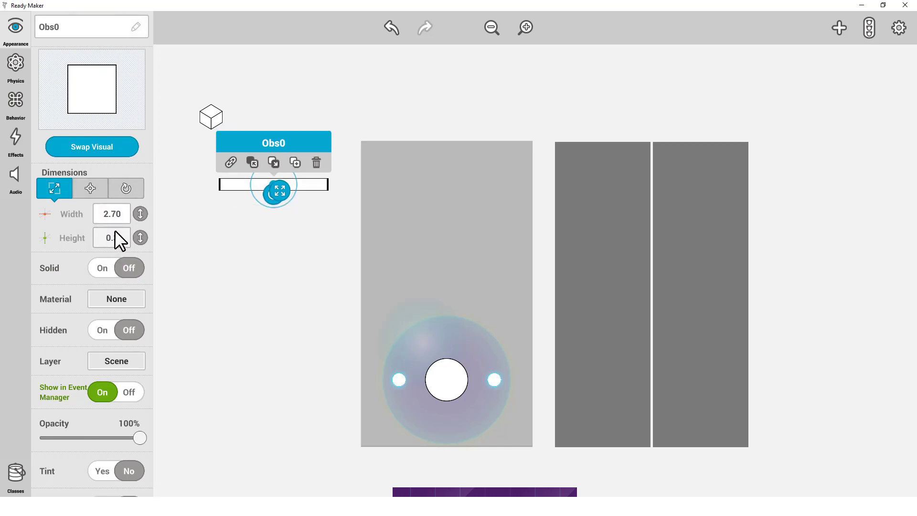
key("Return")
Create a new class named Obstacles for Obs0.
left_click(16, 473)
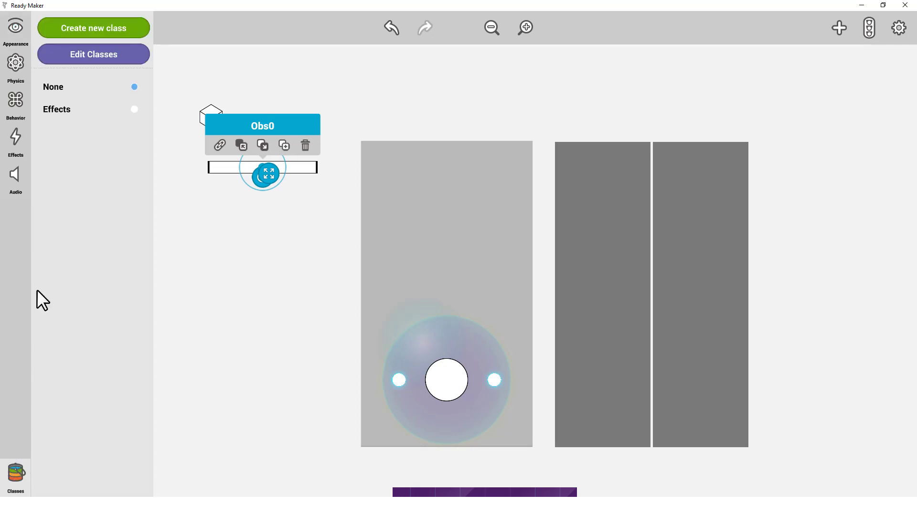
left_click(84, 29)
double_click(80, 82)
type("Obstacles")
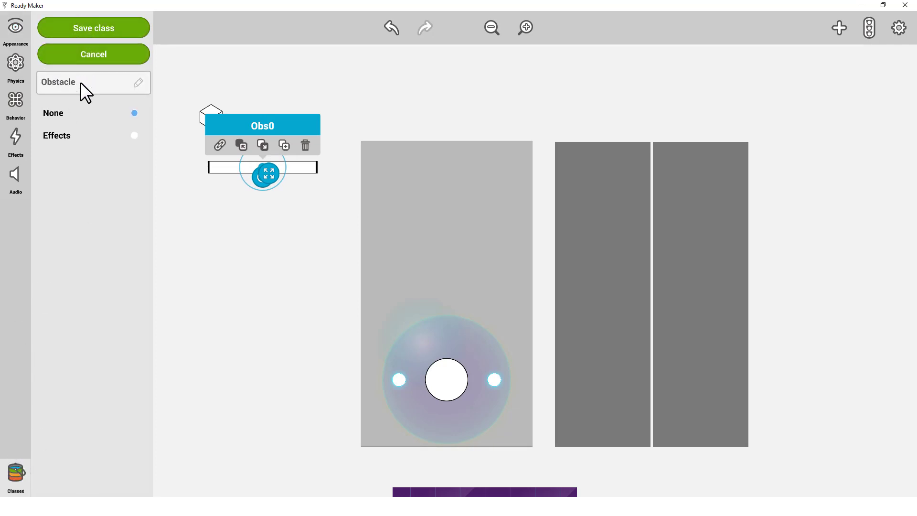
key("Return")
Duplicate Obs0, place the copy below the original and rename it Obs1.
left_click(284, 145)
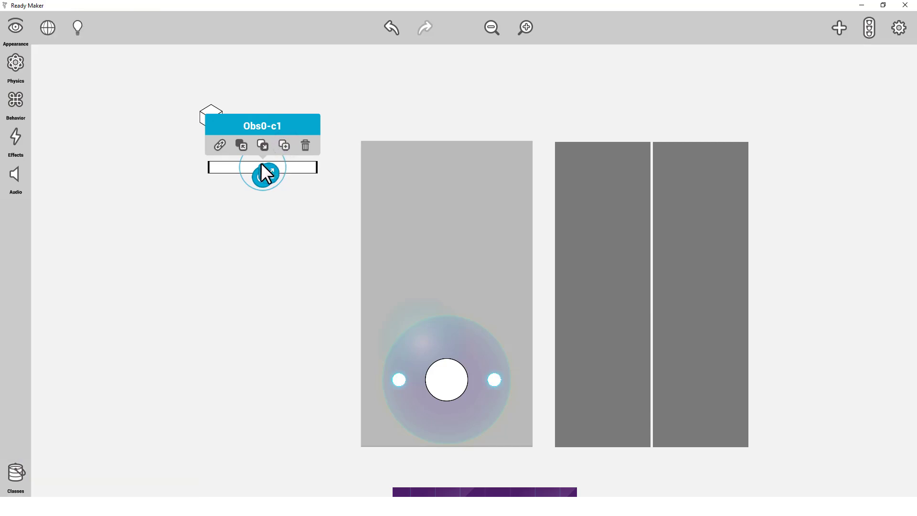
left_click_drag(259, 173, 255, 205)
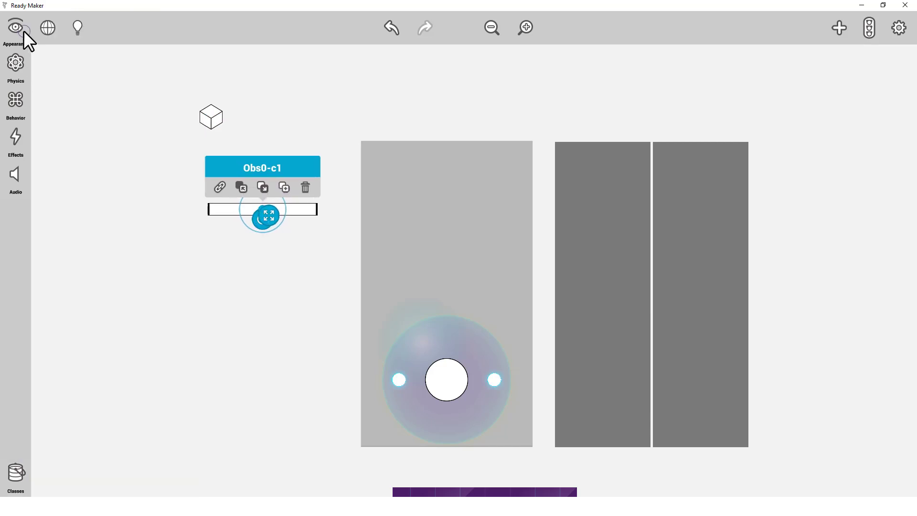
left_click(22, 30)
left_click_drag(80, 25, 53, 26)
type("1")
Set the width of Obs1 to 1.2 and its height to 0.7.
left_click(116, 215)
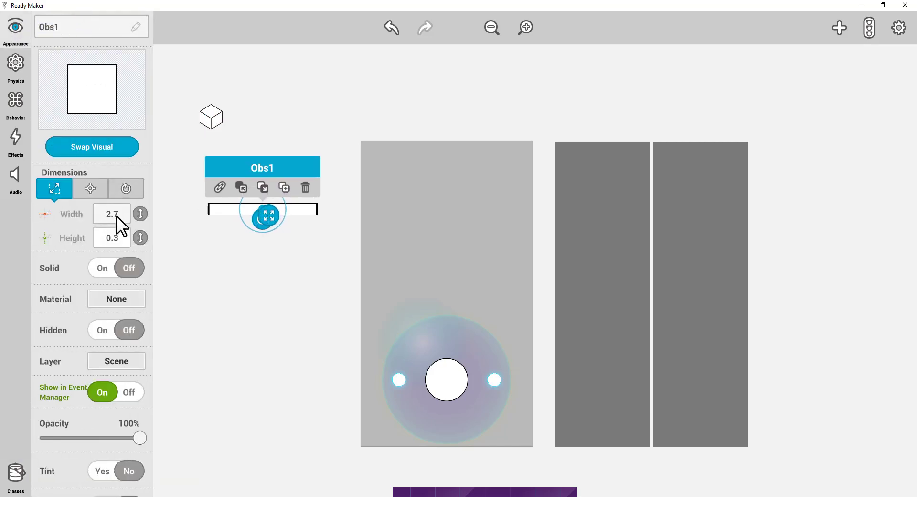
type("1.2")
key("Return")
left_click(126, 242)
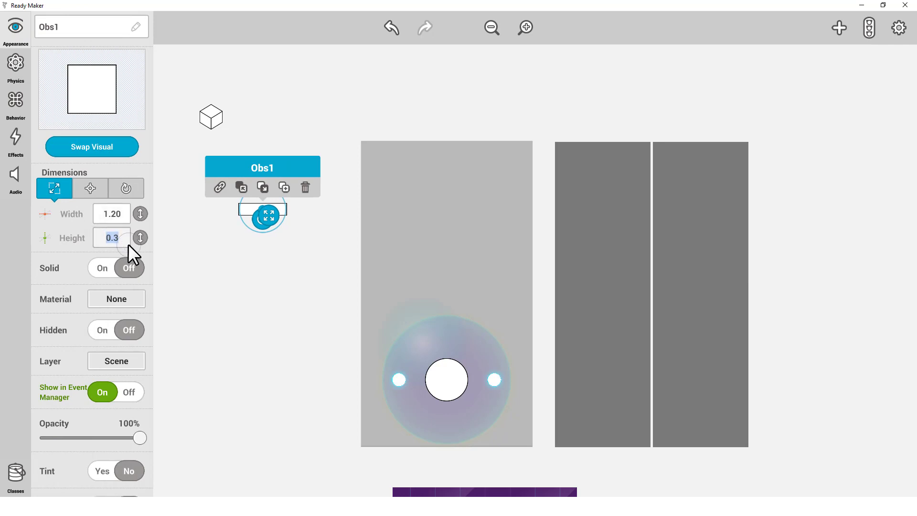
type("0.7")
key("Return")
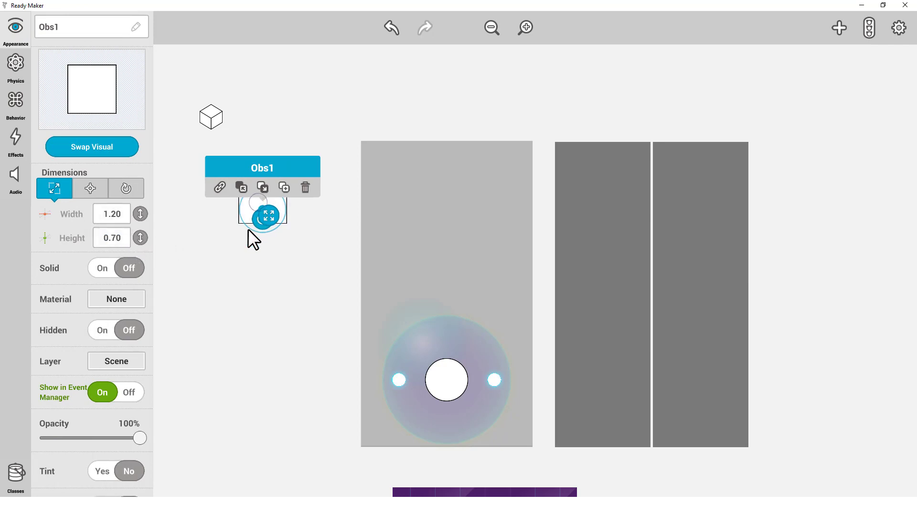
Duplicate Obs1 so the two rectangles sit one below the other, and rename the lower copy Obs2.
left_click(526, 27)
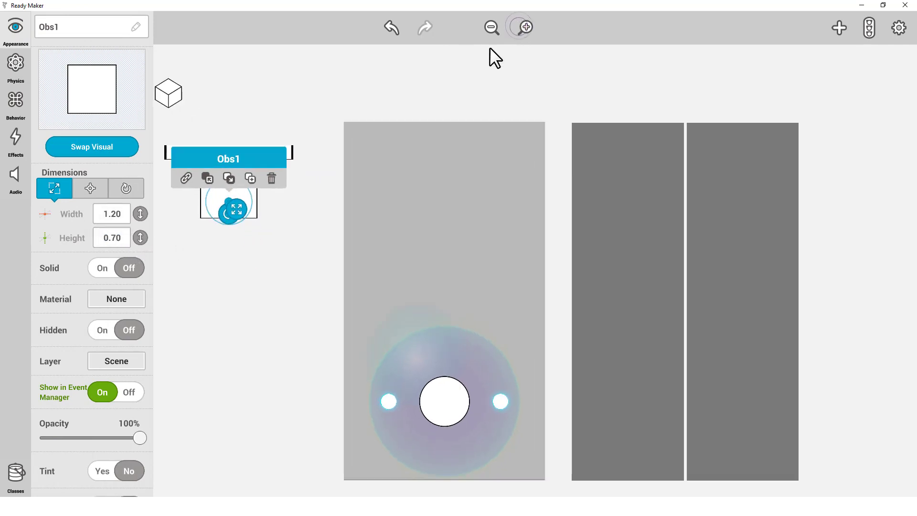
left_click_drag(223, 196, 244, 283)
left_click(269, 190)
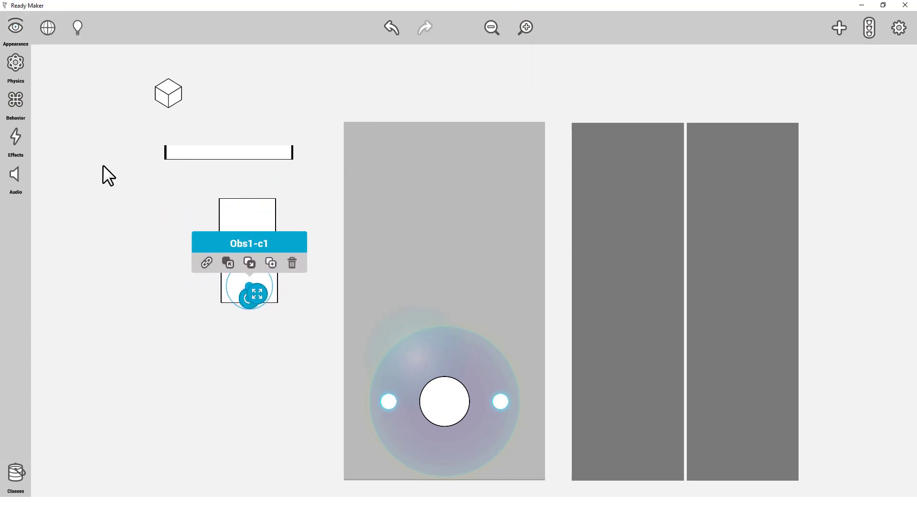
left_click(21, 50)
left_click(73, 29)
type("Obs2")
key("Return")
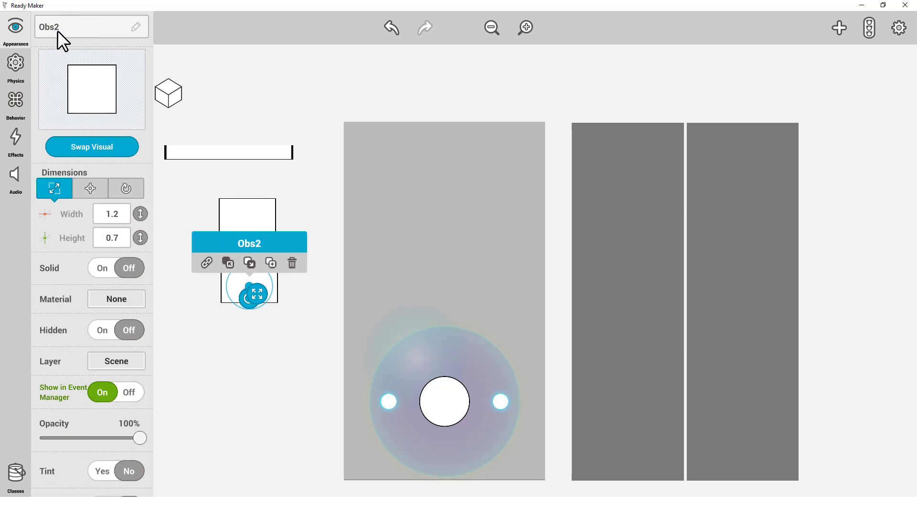
Set both the width and height of Obs2 to 1.12.
left_click(116, 215)
type("1.12")
left_click(115, 239)
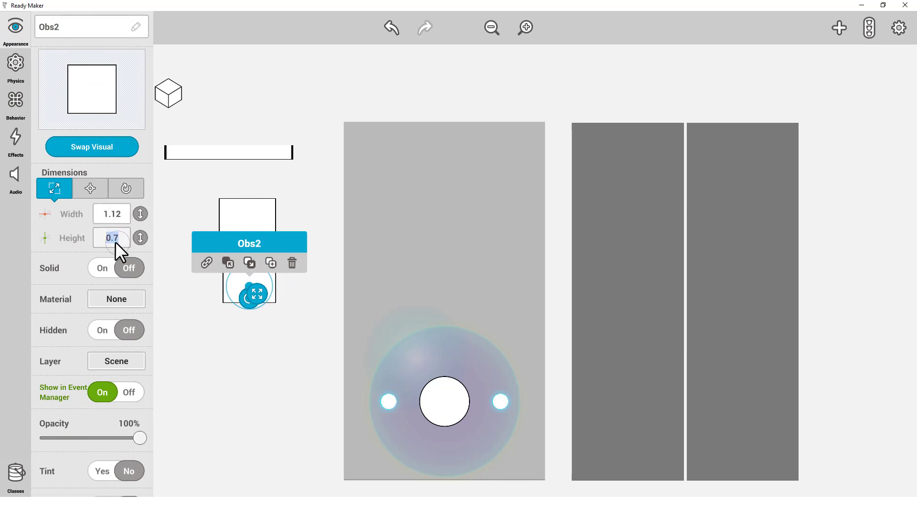
type("1.12")
key("Return")
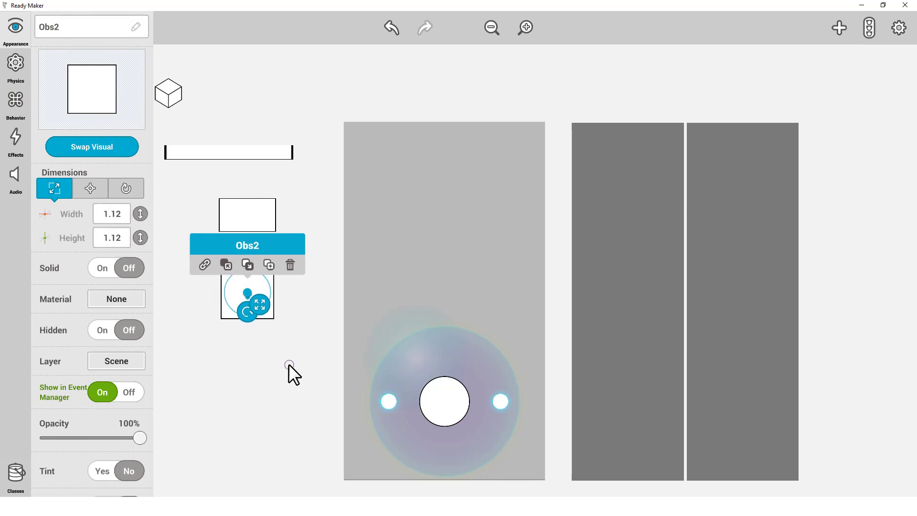
left_click(289, 363)
Review the Start event's scene-start opacity and position actions, and preview the game's opening screen.
left_click(491, 27)
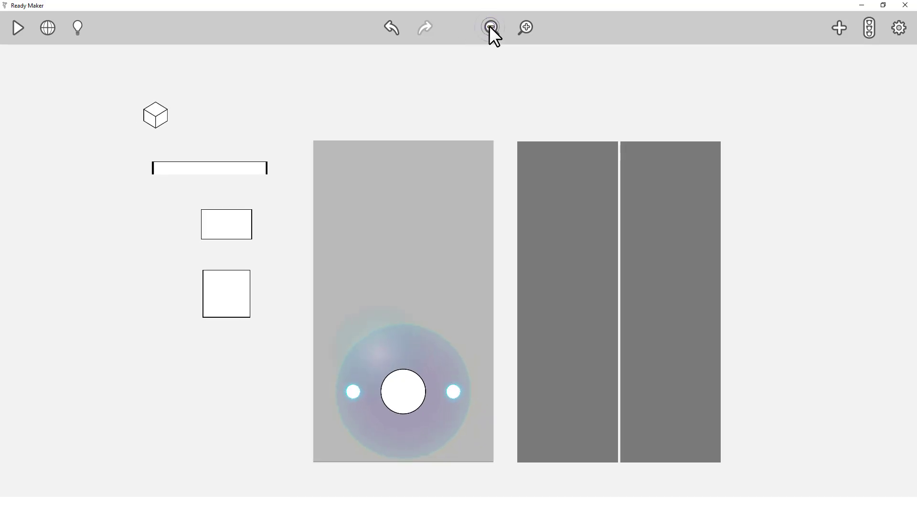
left_click_drag(778, 211, 718, 235)
left_click(870, 28)
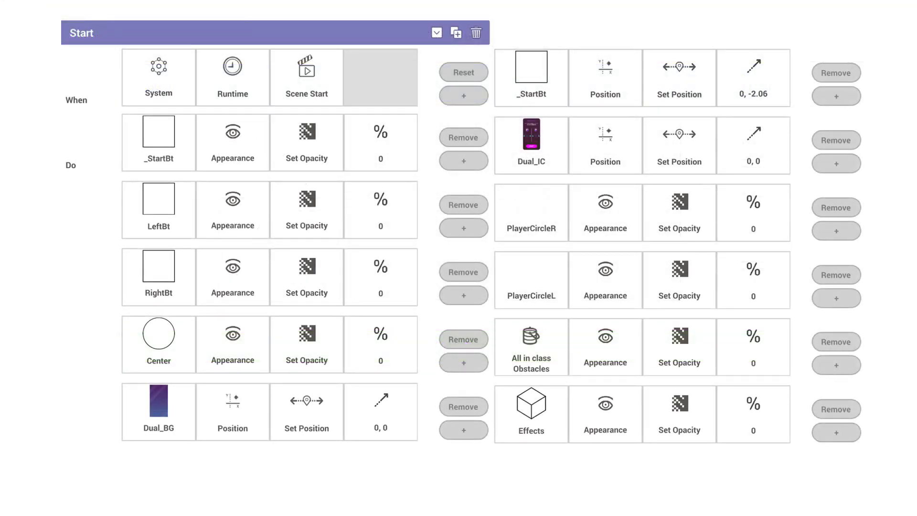
key("Escape")
left_click(20, 27)
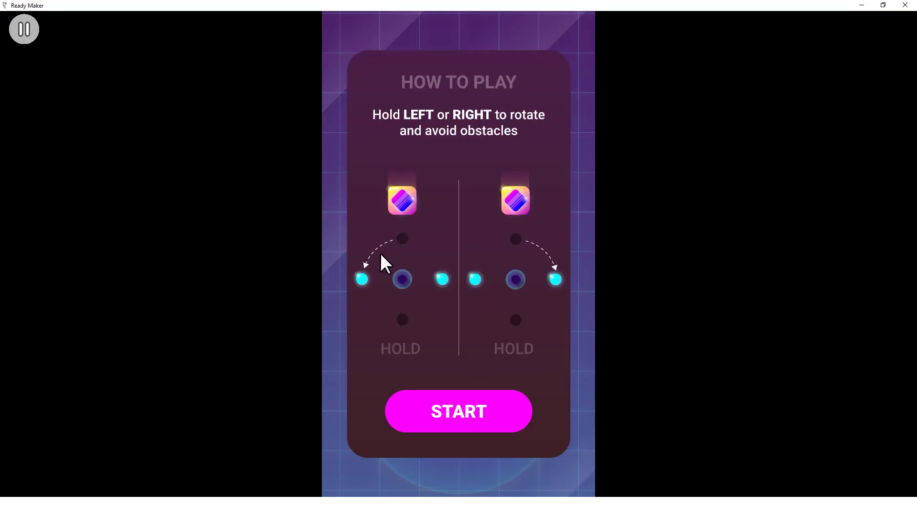
left_click(24, 29)
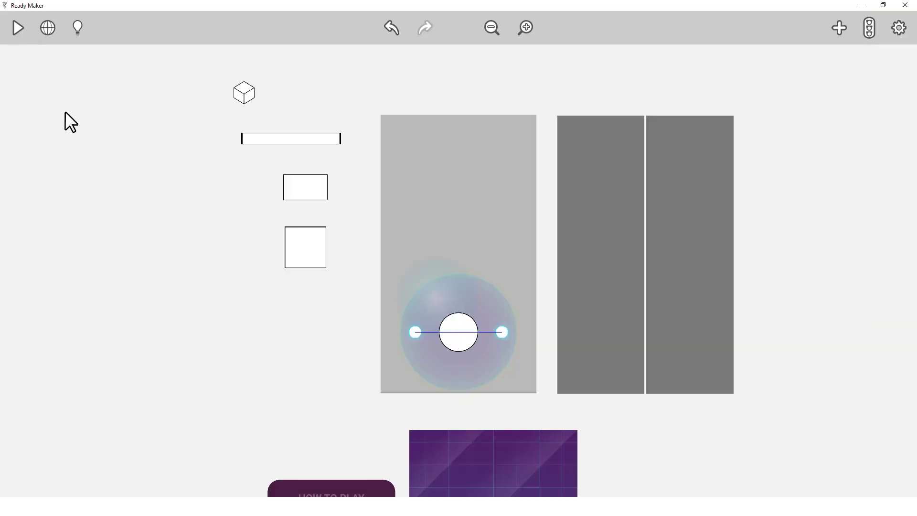
Add a Bordered Square to the scene just above the portrait game area.
left_click(839, 27)
left_click(755, 213)
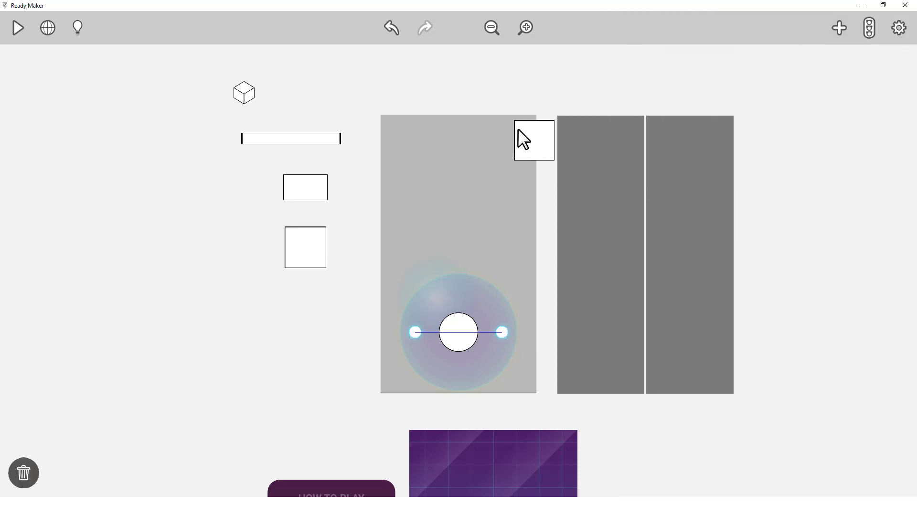
left_click(465, 81)
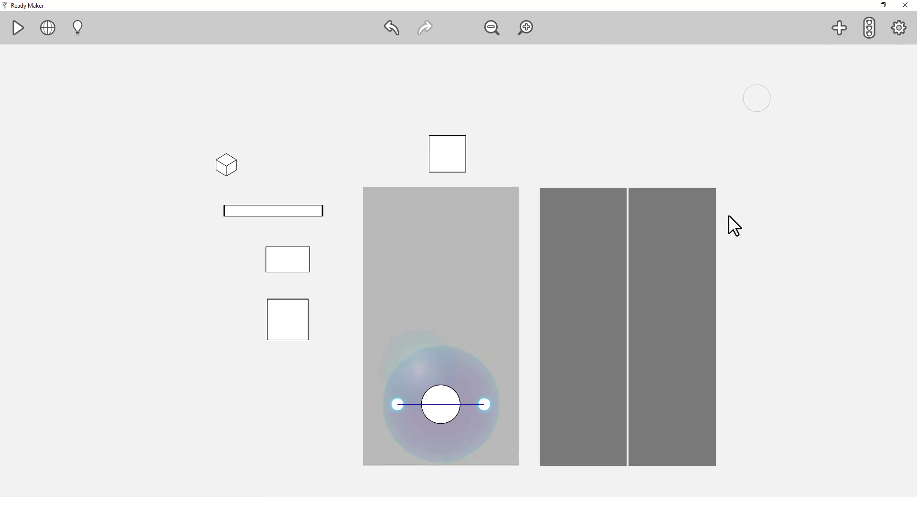
left_click(527, 26)
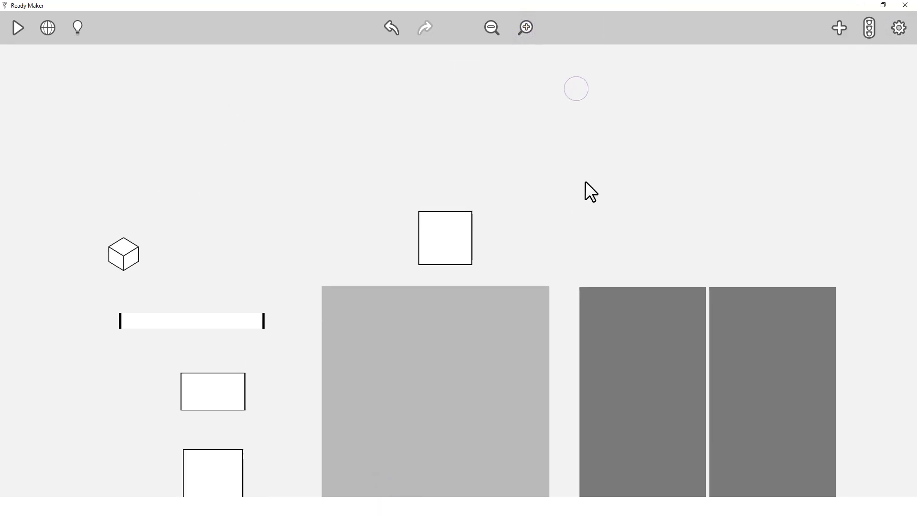
Rename the new bordered square Spawn and make it non-solid.
left_click(445, 240)
left_click(16, 30)
left_click(91, 27)
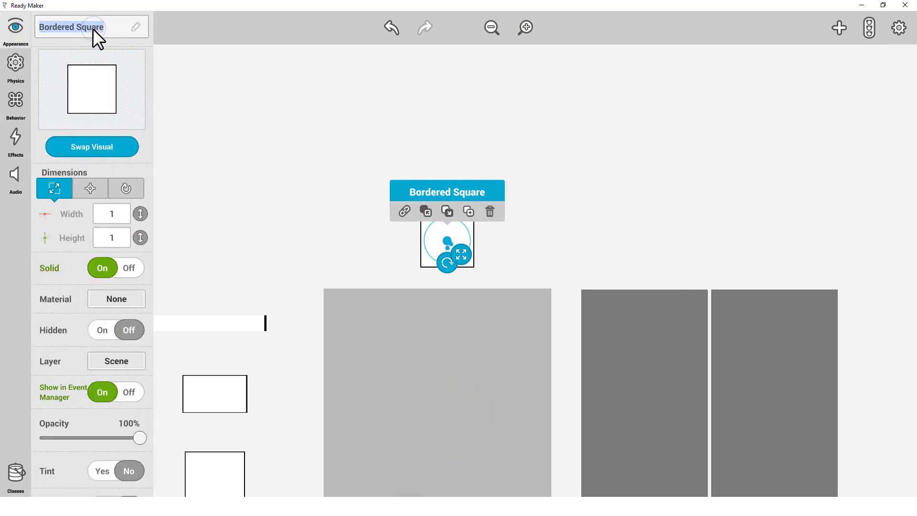
type("Spawn")
left_click(129, 268)
Set both the width and height of Spawn to 0.5.
left_click(116, 216)
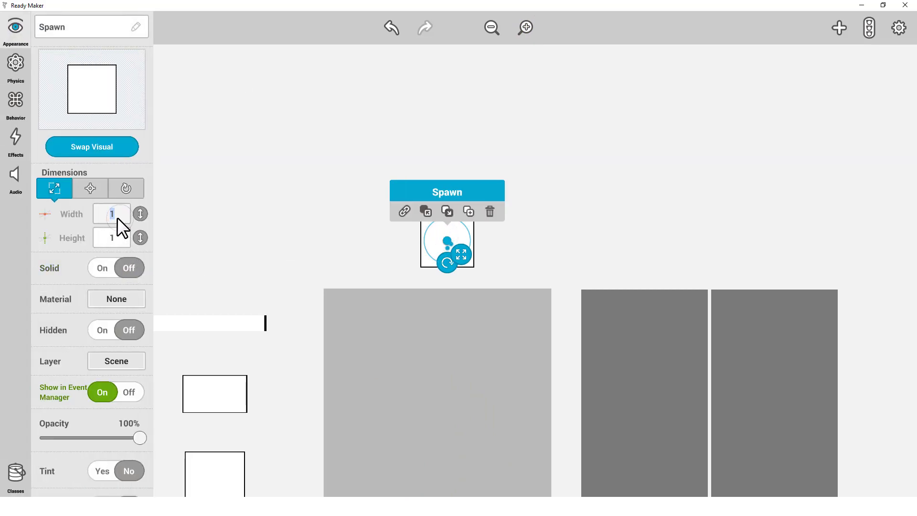
type("0.5")
left_click(116, 239)
type("0.15")
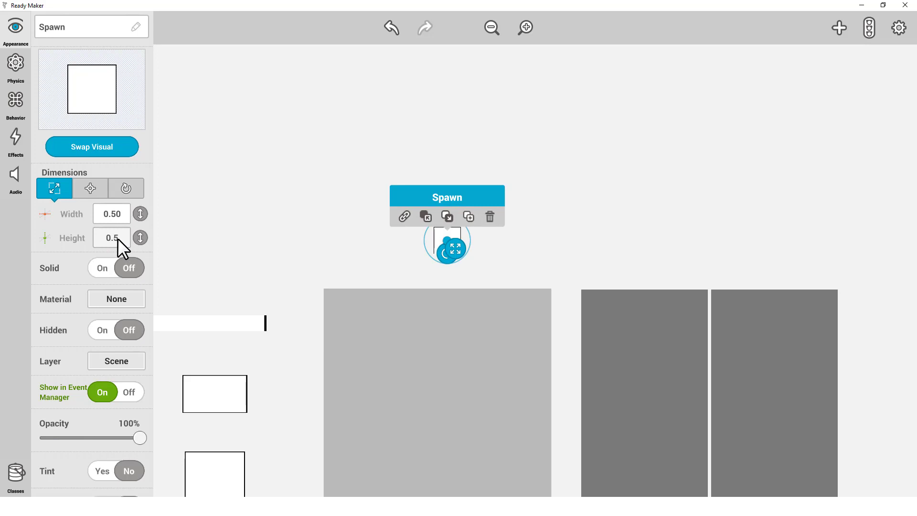
Position Spawn at X 0 and Y 5.
left_click(91, 188)
left_click(111, 215)
type("0")
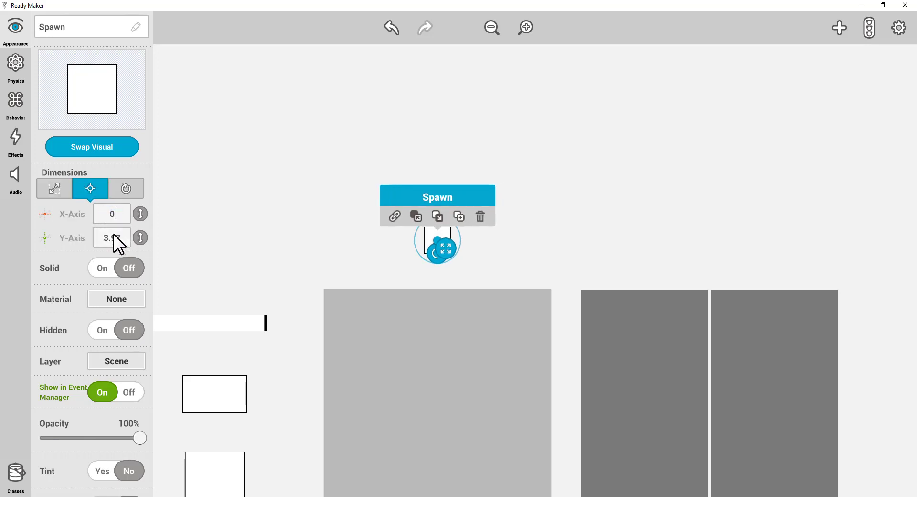
type("5")
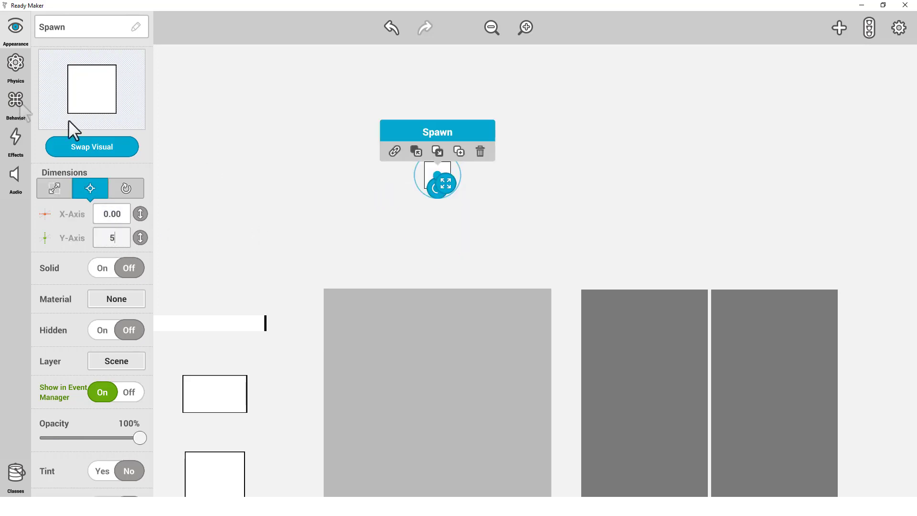
Give Spawn a Random Number behavior named WhichSpawn with a maximum value of 8.
left_click(19, 101)
left_click(87, 28)
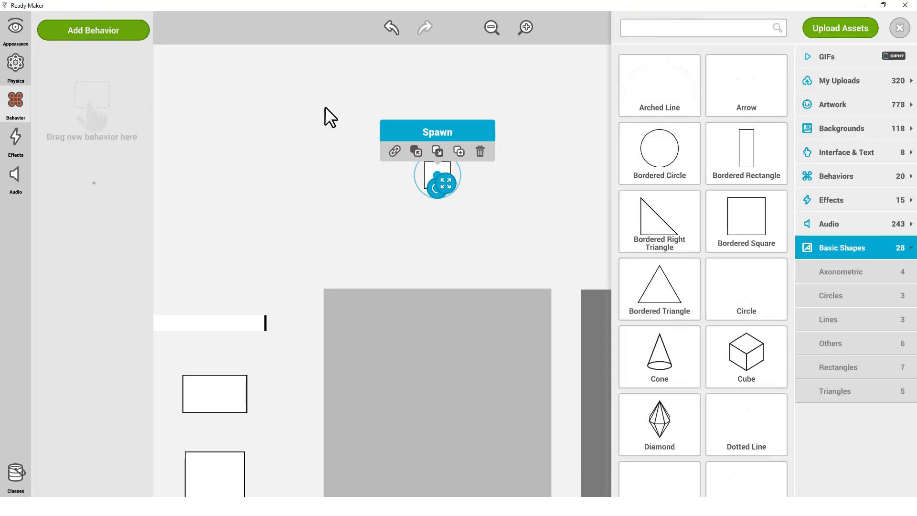
scroll(794, 228, "down", 3)
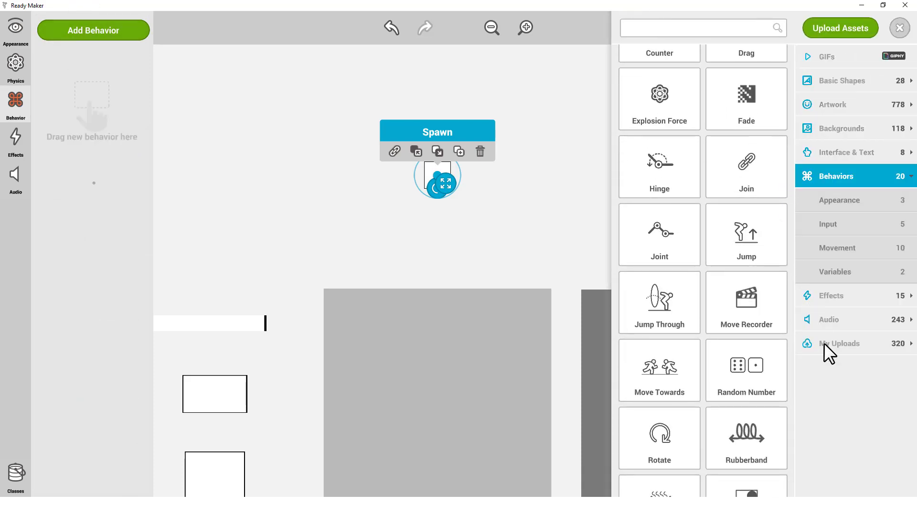
left_click_drag(764, 380, 117, 112)
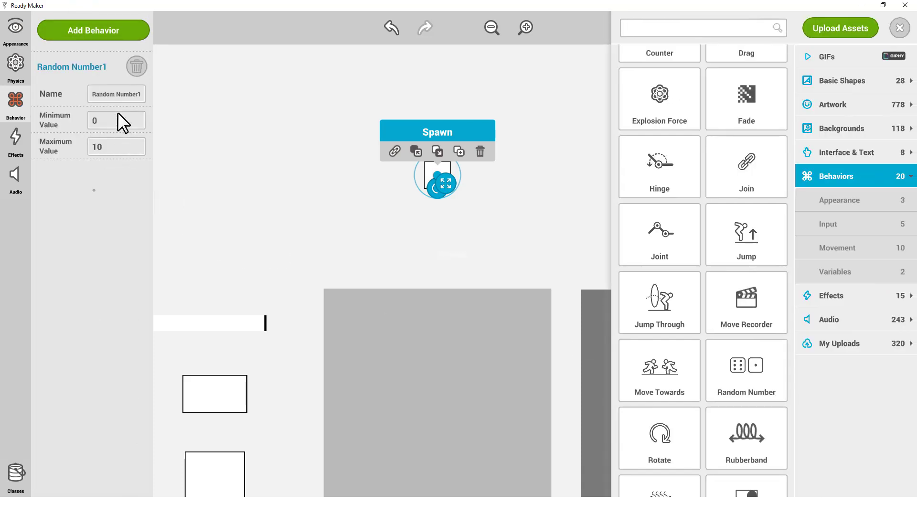
left_click(116, 94)
type("WhichSpawn")
left_click(107, 142)
type("8")
Add a Counter behavior named canSpawn with value 1 to Spawn.
scroll(791, 310, "down", 3)
scroll(786, 297, "up", 3)
scroll(699, 190, "up", 2)
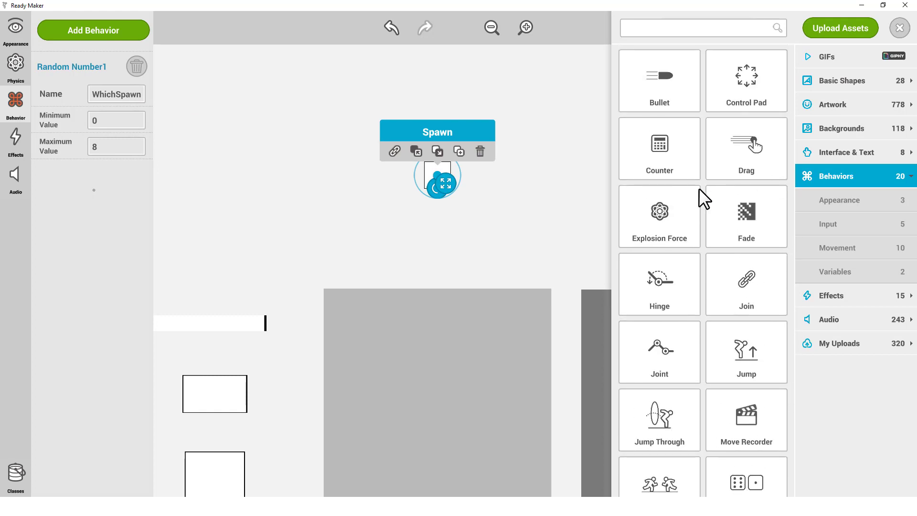
left_click_drag(665, 153, 76, 99)
left_click(113, 99)
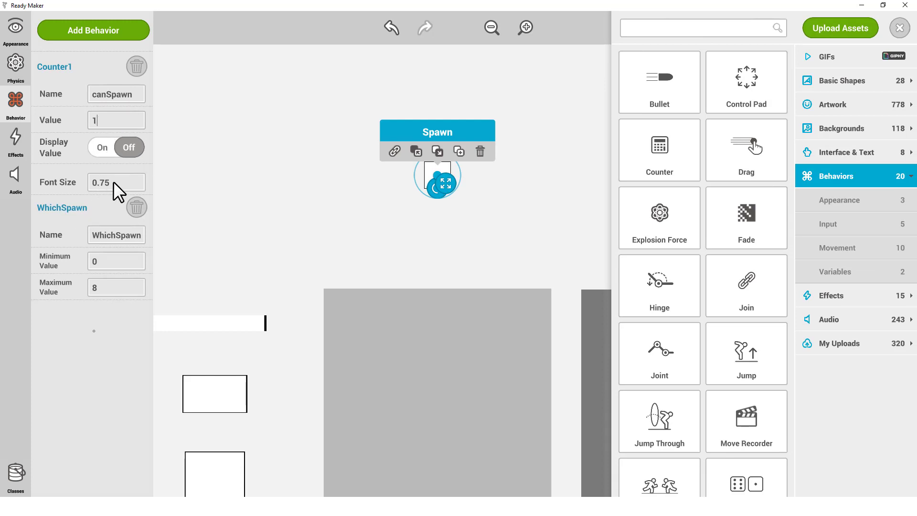
left_click(16, 104)
left_click(343, 199)
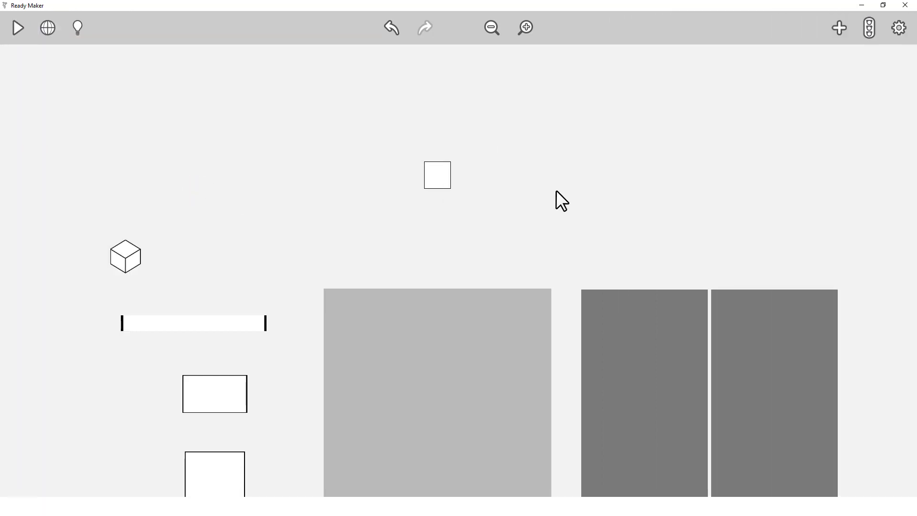
Add a Timer to the scene between the cube and the game area.
left_click(839, 29)
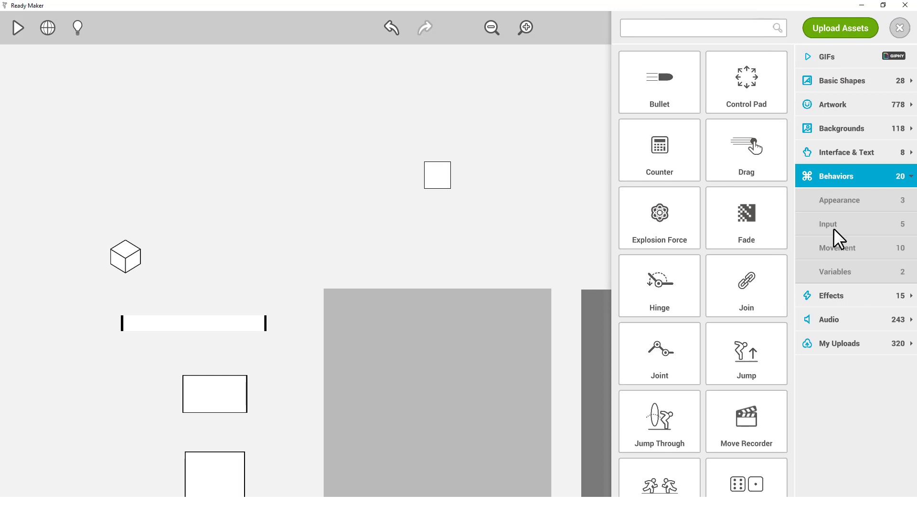
left_click(858, 153)
left_click_drag(738, 281, 231, 212)
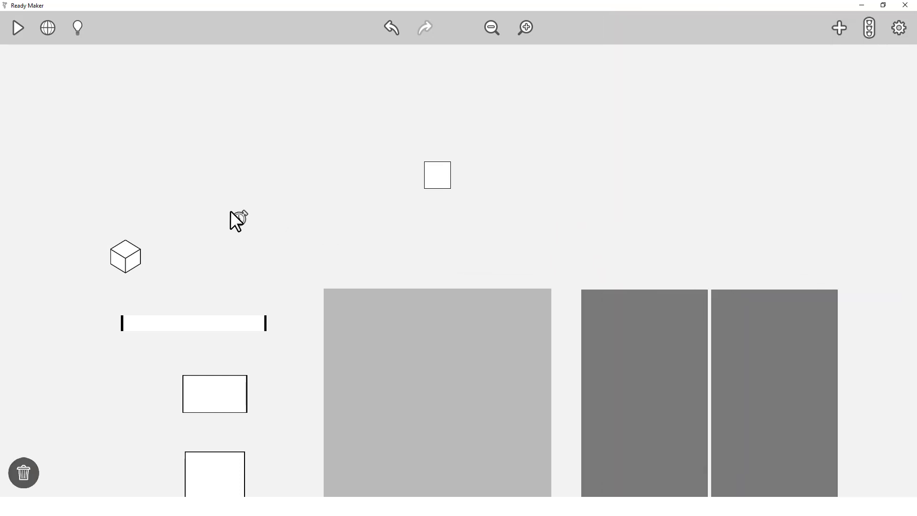
left_click_drag(220, 254, 220, 253)
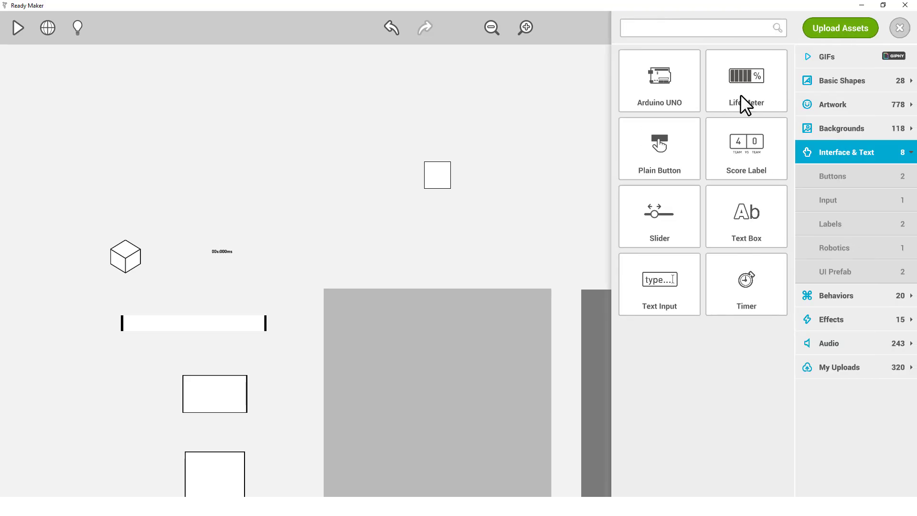
left_click(902, 27)
Make the timer non-solid, set its width and height to 3, and rename it Spawn Timer.
left_click(232, 255)
left_click(5, 41)
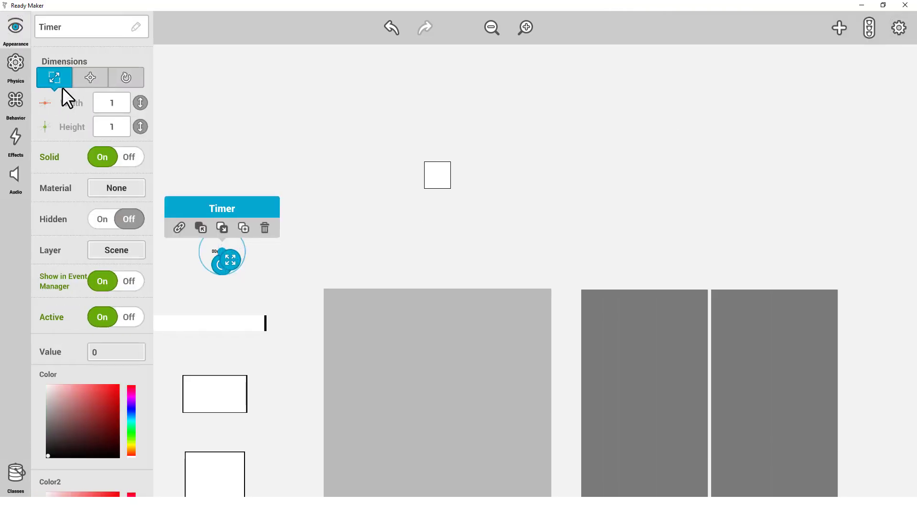
left_click(124, 159)
type("3")
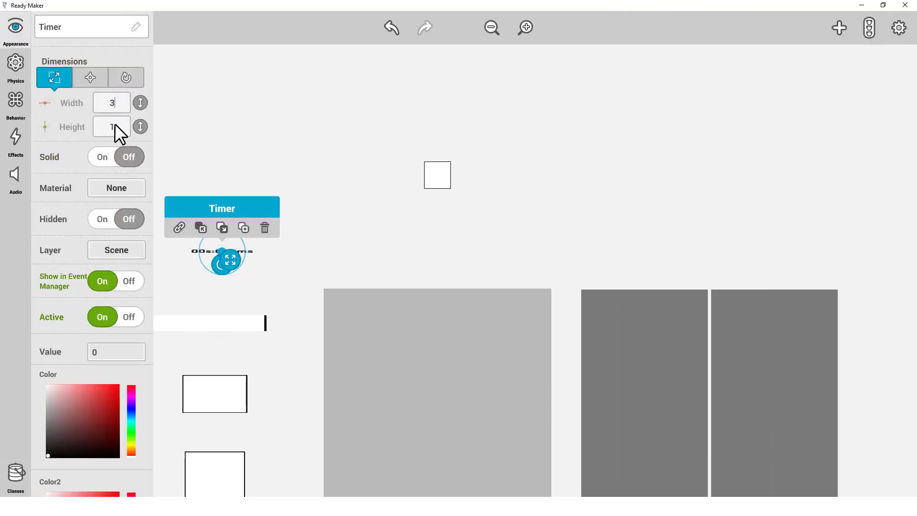
left_click(115, 125)
type("3")
left_click(67, 28)
type("Spawn Timer")
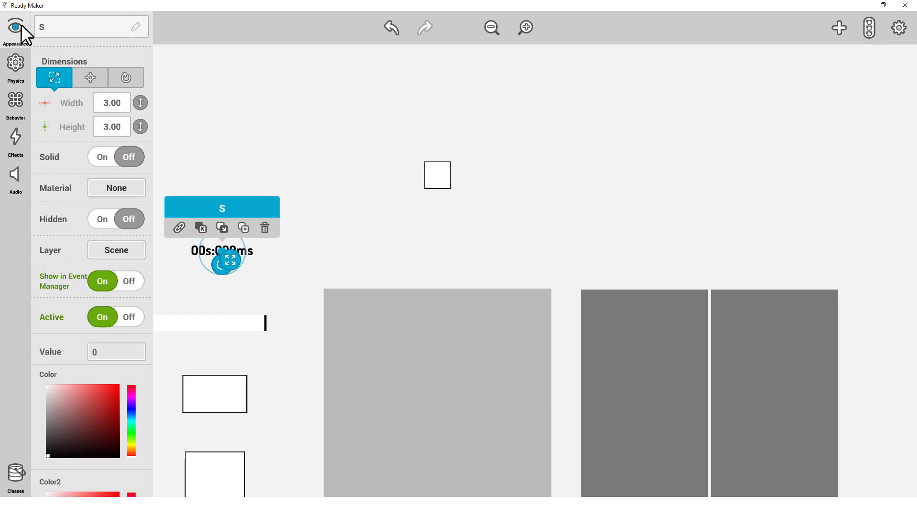
left_click(15, 35)
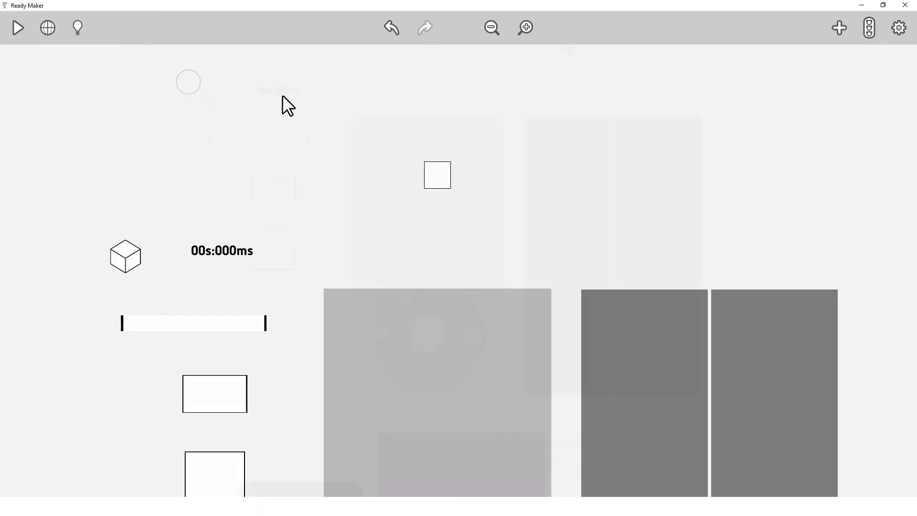
Create a game-level Number variable named isRunning.
left_click(51, 39)
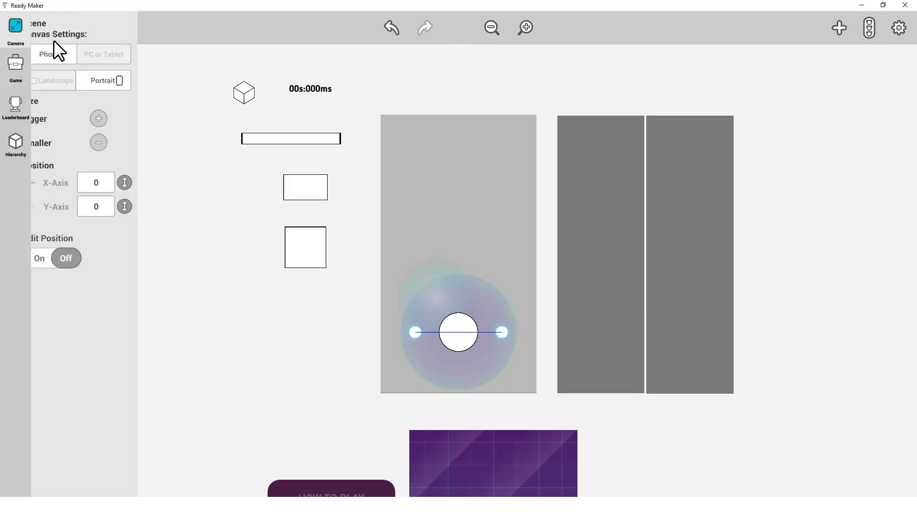
left_click(16, 71)
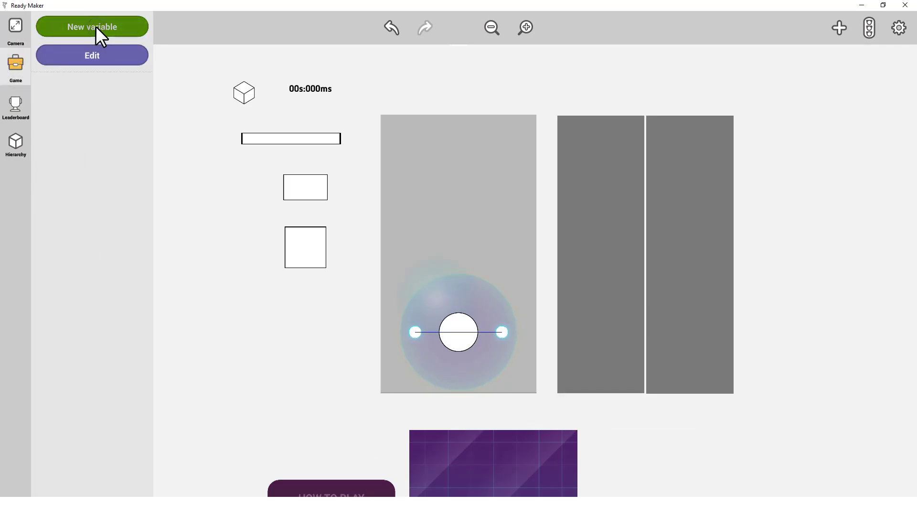
left_click(95, 25)
left_click(98, 84)
type("isRunning")
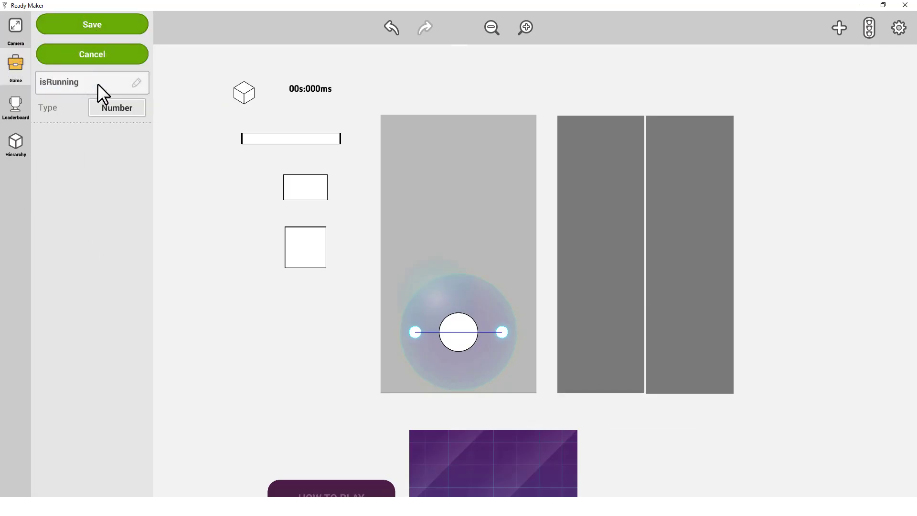
left_click(106, 26)
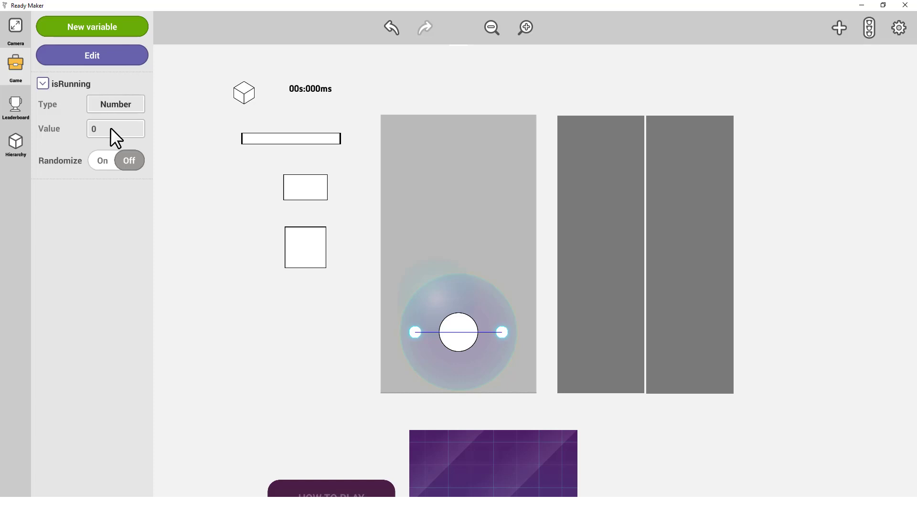
Create a Number variable named RotationSpeed and set its value to 150.
left_click(96, 25)
left_click(79, 84)
type("Rotation")
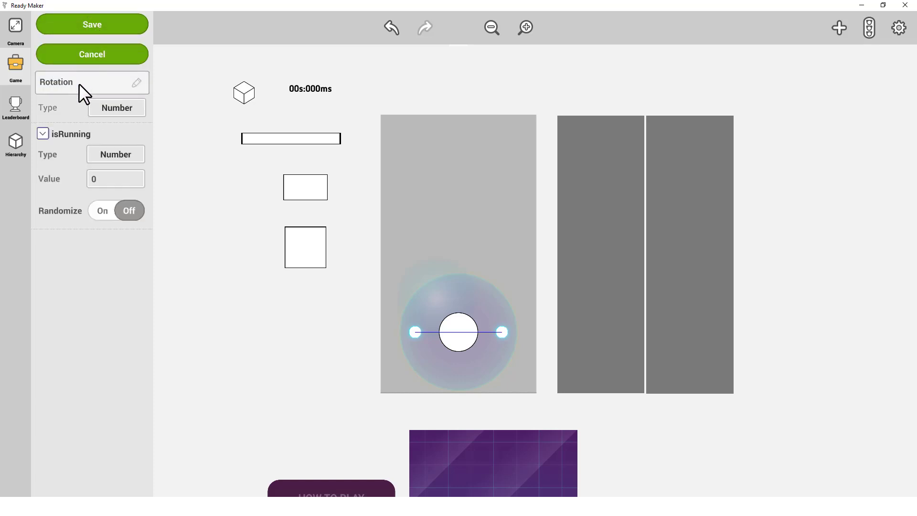
type("Speed")
left_click(104, 22)
left_click(101, 127)
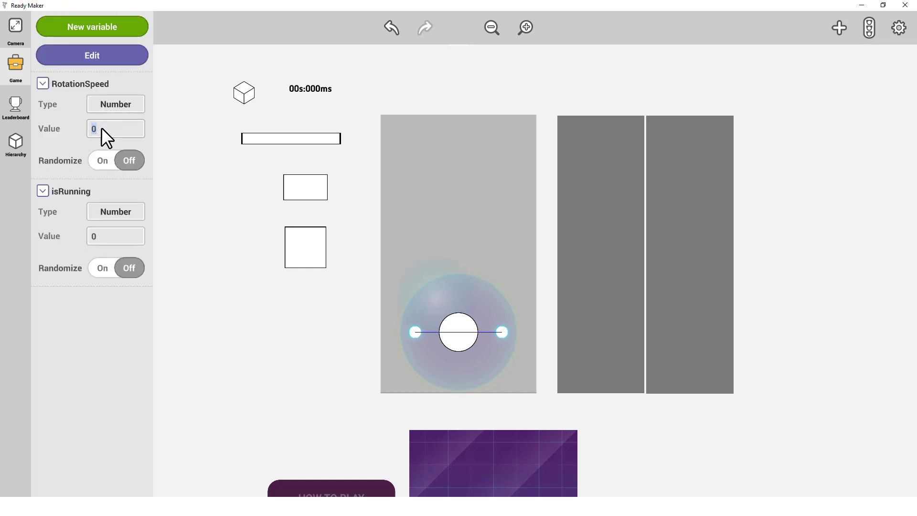
type("150")
Create a Number variable named ObjectsSpeed with a value of 1.8.
left_click(84, 52)
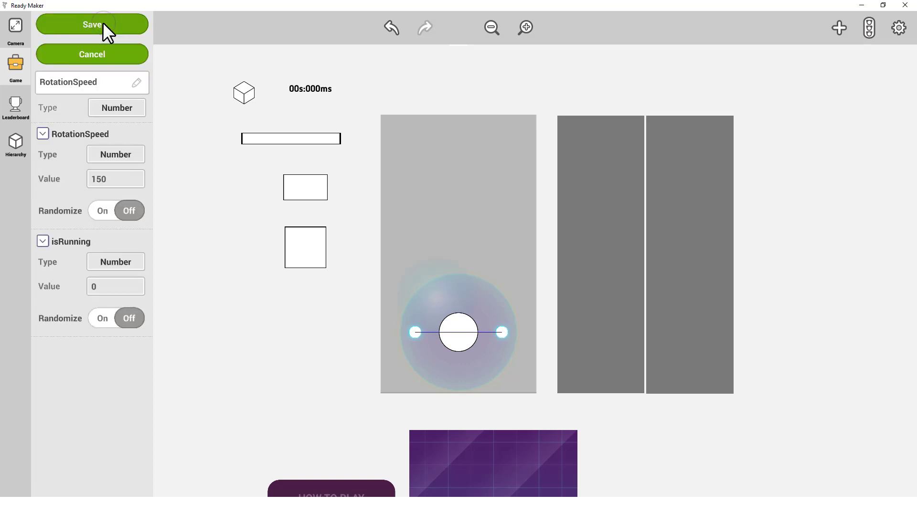
left_click(93, 79)
type("ObjectsSpeed")
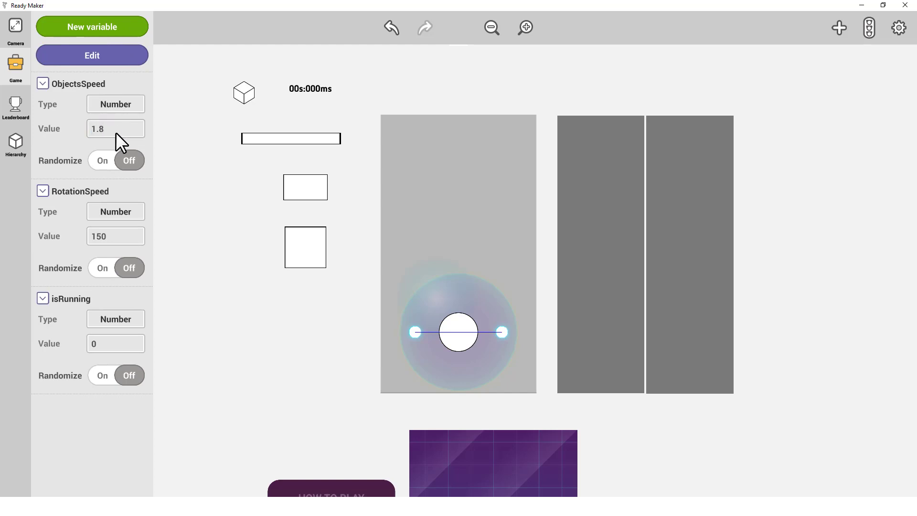
Create a Number variable SpawnPosX that is randomized between -1 and 1 with the interval On Event.
left_click(116, 26)
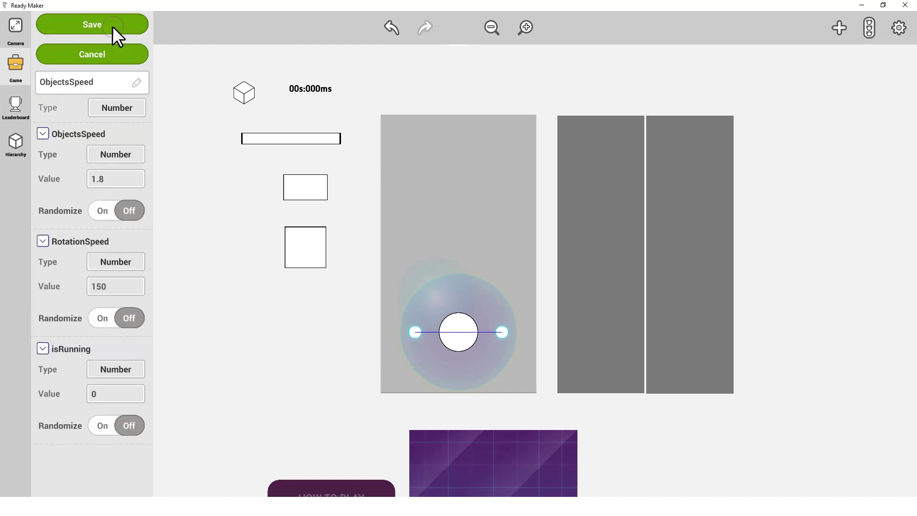
left_click(98, 81)
type("SpawnPosX")
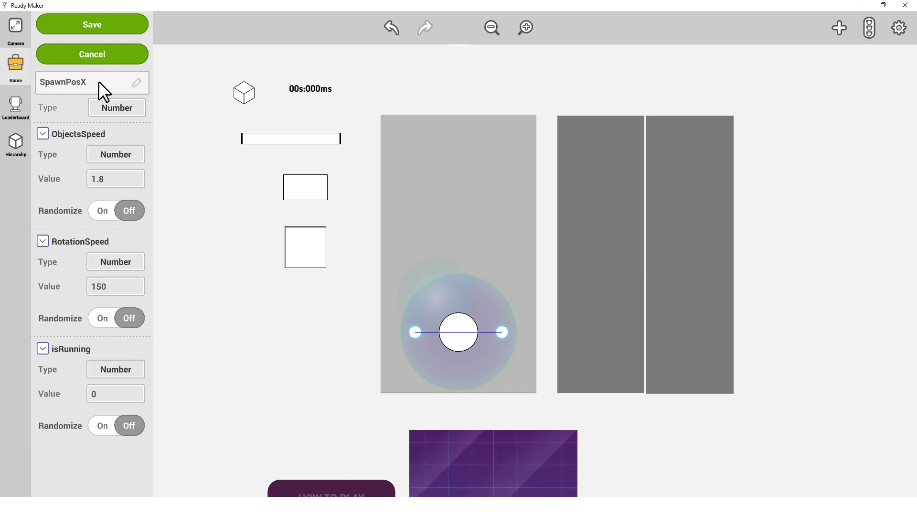
key("Return")
left_click(98, 162)
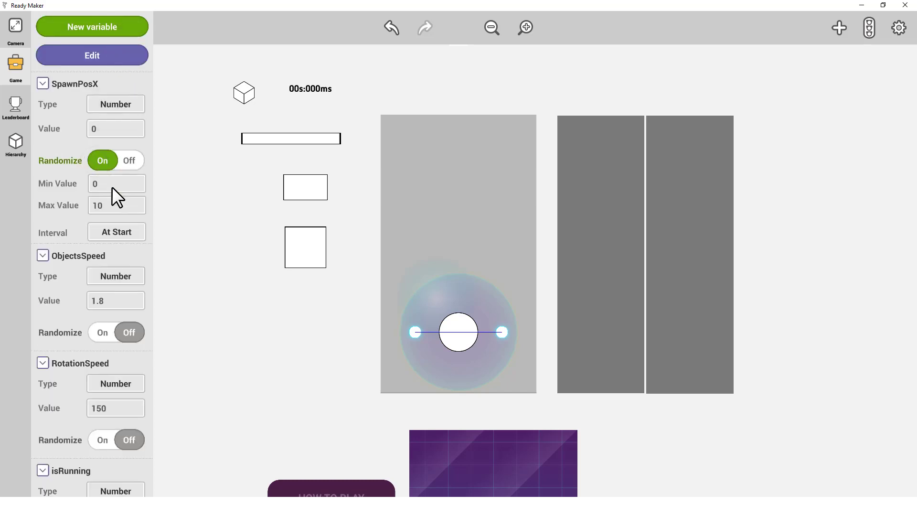
left_click(102, 183)
type("-1")
left_click(110, 207)
type("1")
left_click(122, 224)
left_click(113, 303)
Create a Number variable SpawnPosXHorizontal that is randomized between 0.9 and 1.3 with the interval On Event.
left_click(116, 27)
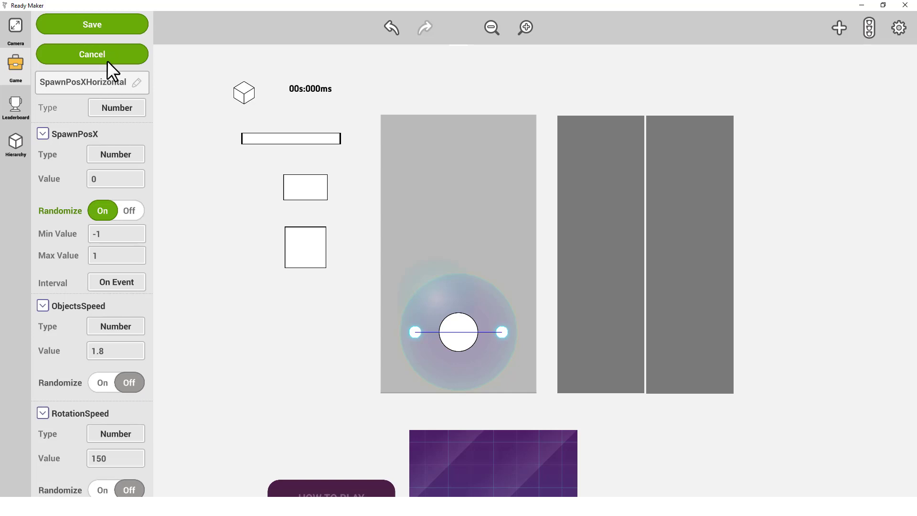
left_click(104, 27)
left_click(106, 160)
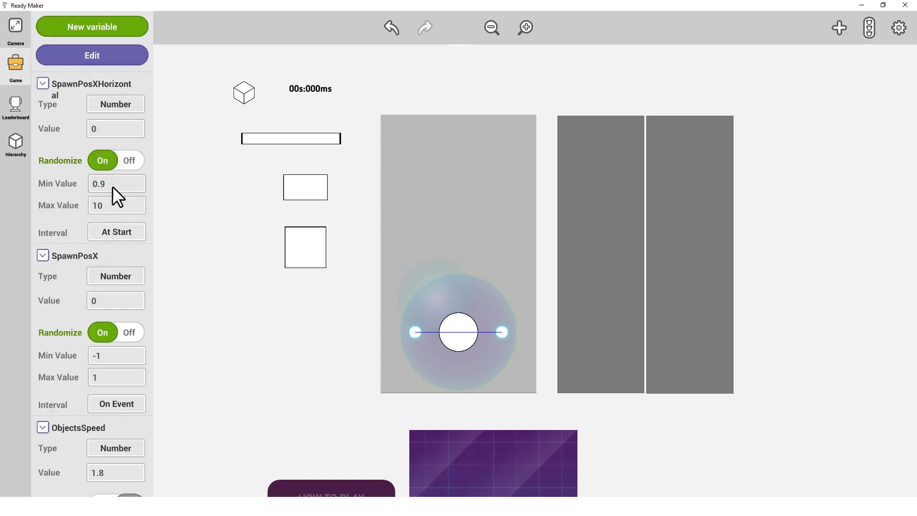
left_click(108, 203)
key("BackSpace")
left_click(119, 232)
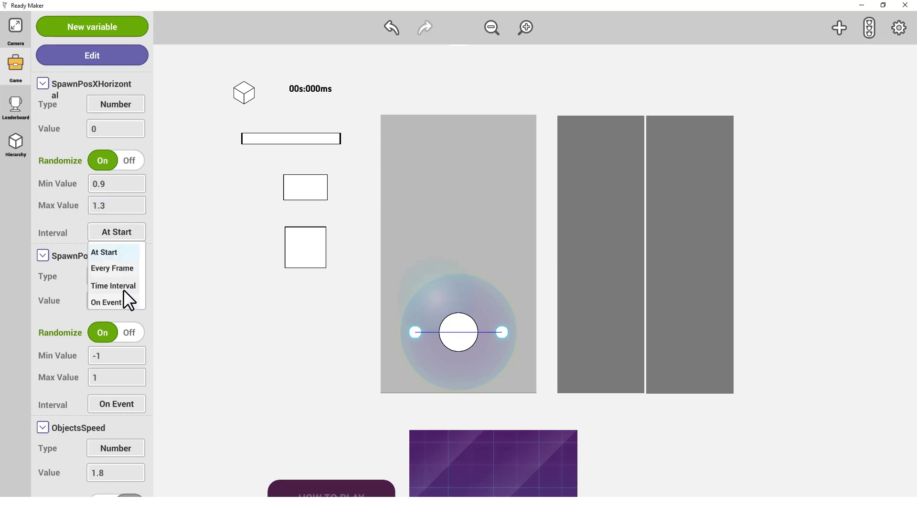
left_click(114, 302)
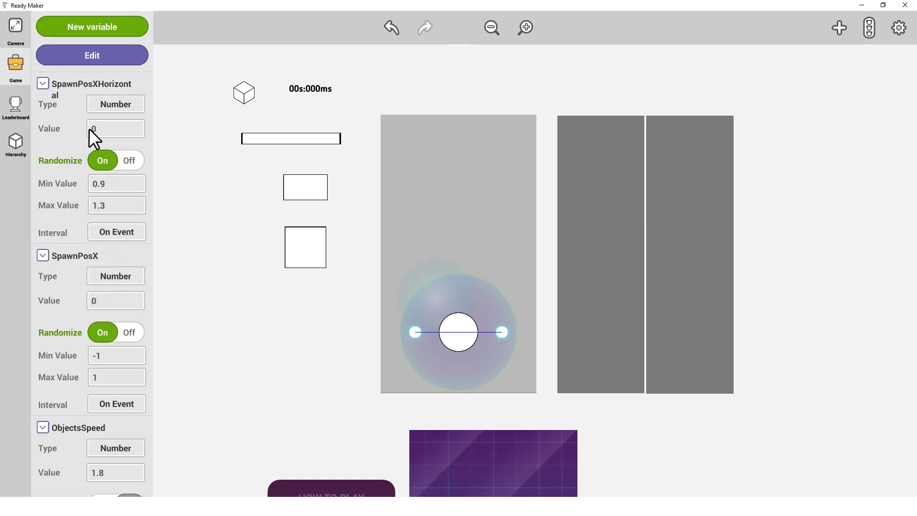
Create a game-level Number variable named RealTimeBetweenSpawn.
left_click(105, 29)
left_click(86, 83)
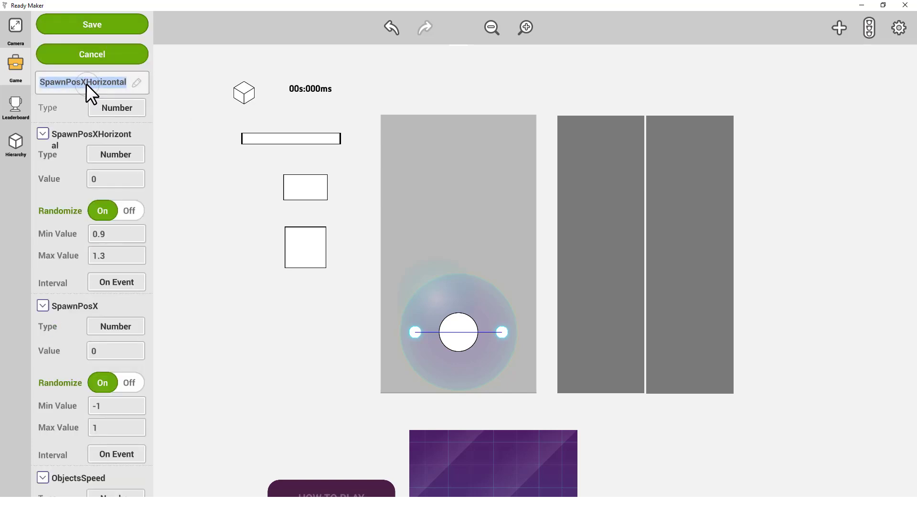
type("RealTimeBetweenSpawn")
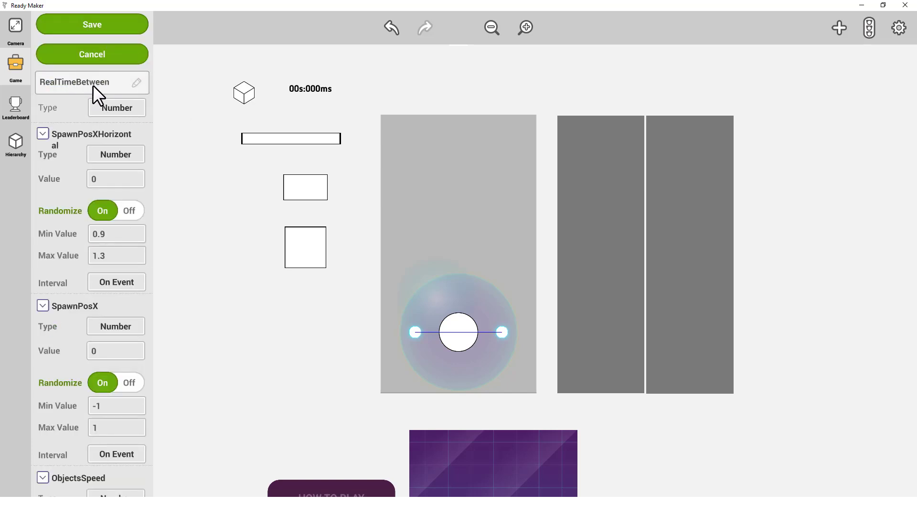
left_click(102, 34)
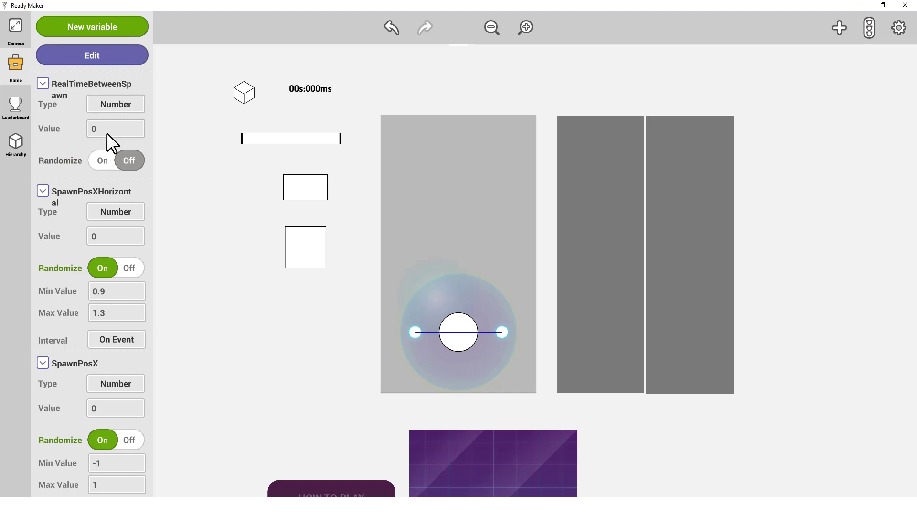
Create a Number variable TimeSpawnVariation that is randomized between 0 and 0.5 with the interval On Event.
left_click(85, 24)
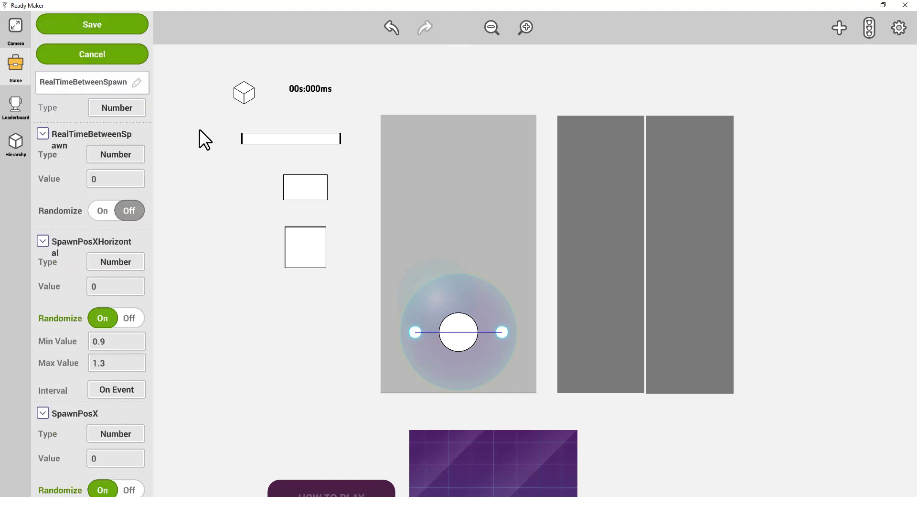
left_click(101, 83)
type("TimeSpawnVariation")
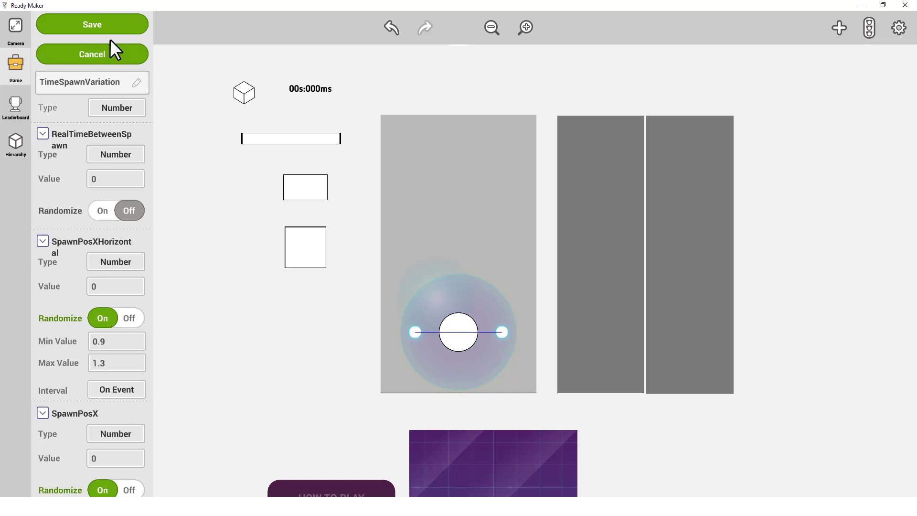
left_click(108, 28)
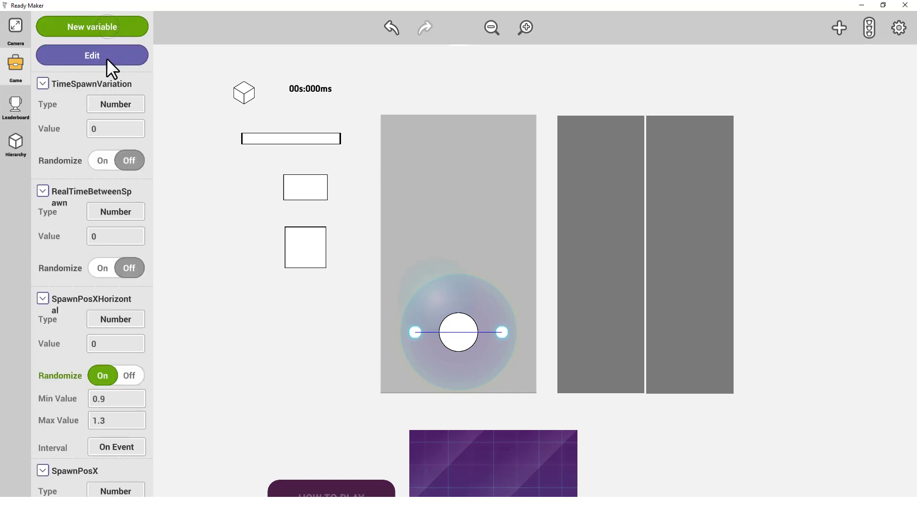
left_click(105, 161)
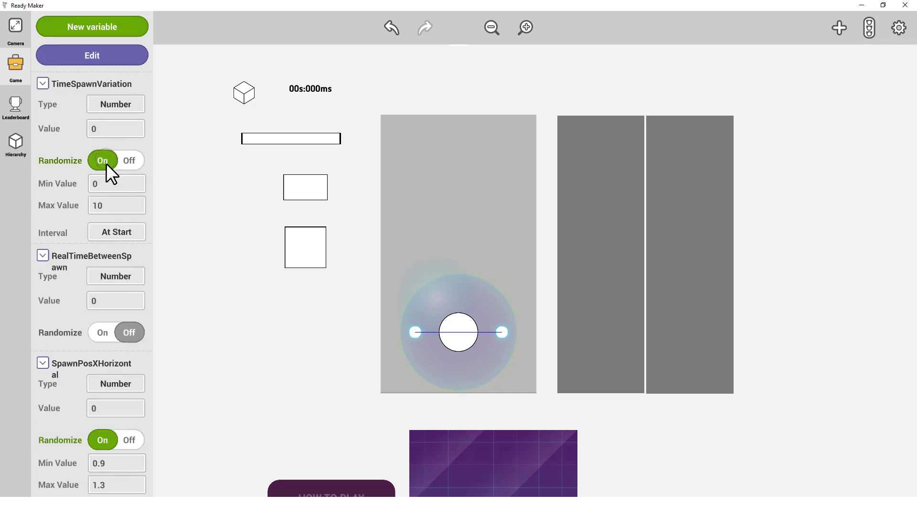
left_click(122, 235)
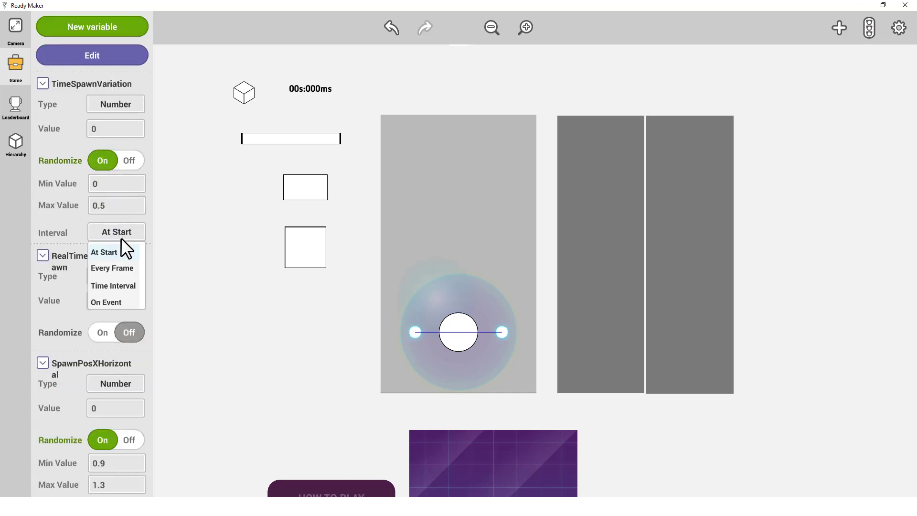
left_click(119, 301)
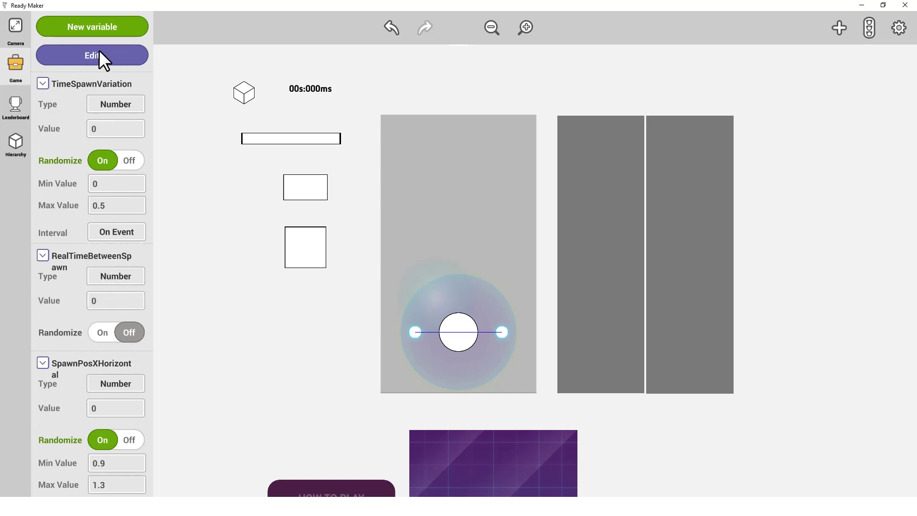
Create a Number variable named TimeBetweenSpawn and set its value to 2.
left_click(110, 23)
double_click(109, 84)
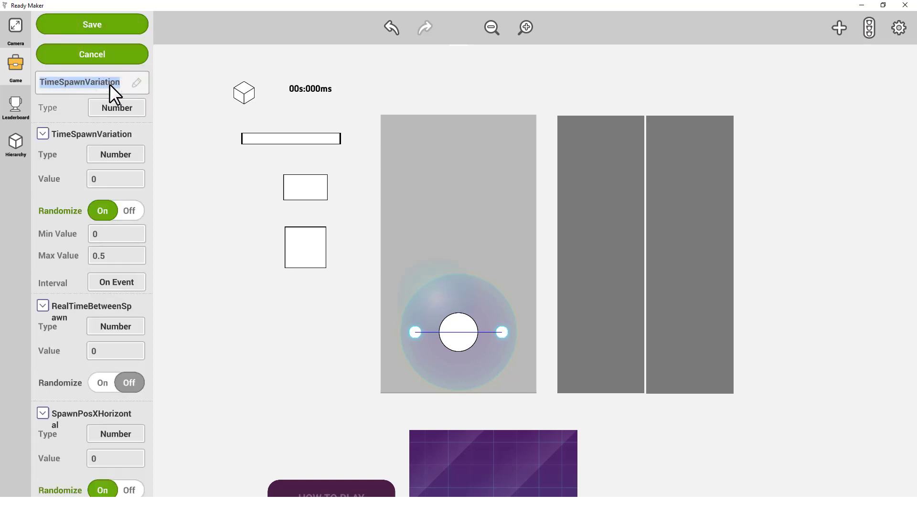
type("TimeBetweenSpawn")
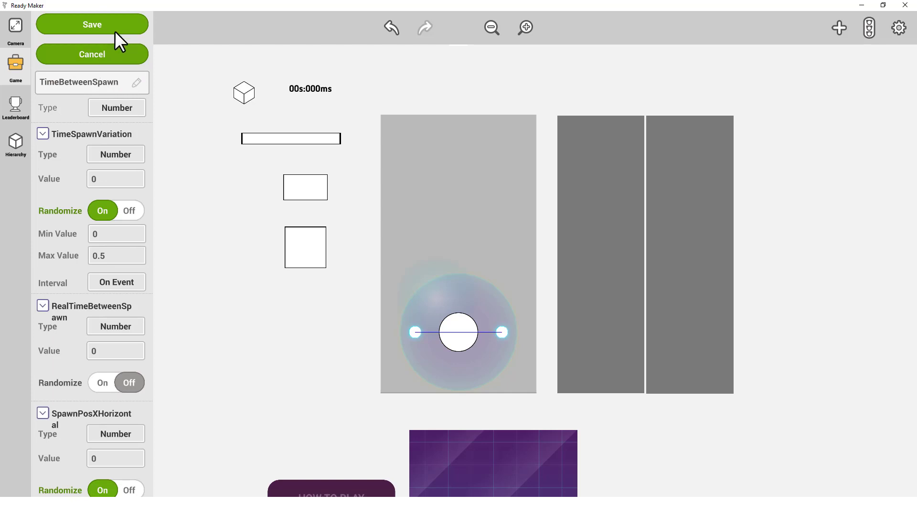
left_click(115, 30)
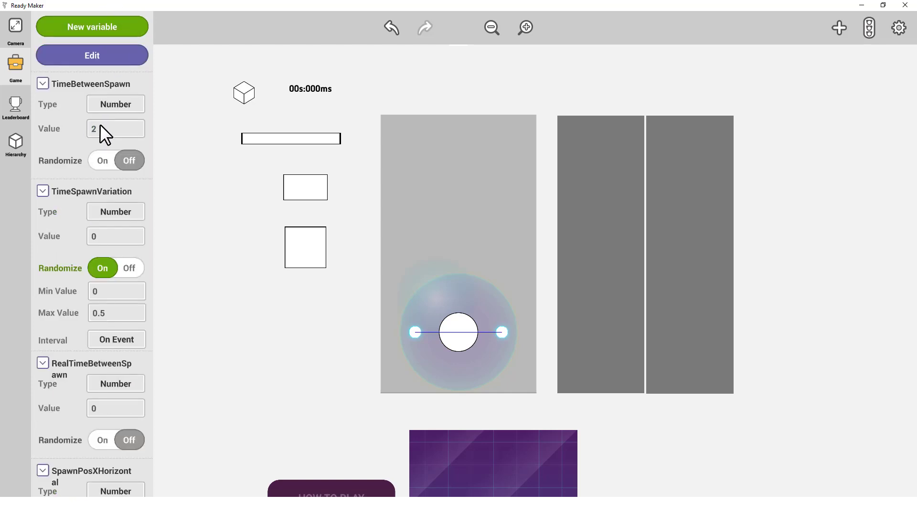
Collapse the details of all game variables from isRunning up to TimeBetweenSpawn and close the game settings.
scroll(99, 124, "down", 10)
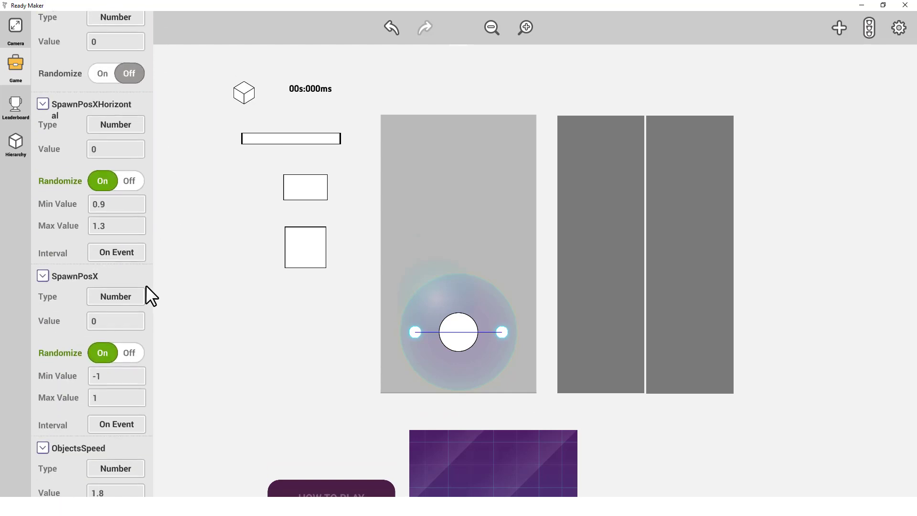
left_click(43, 400)
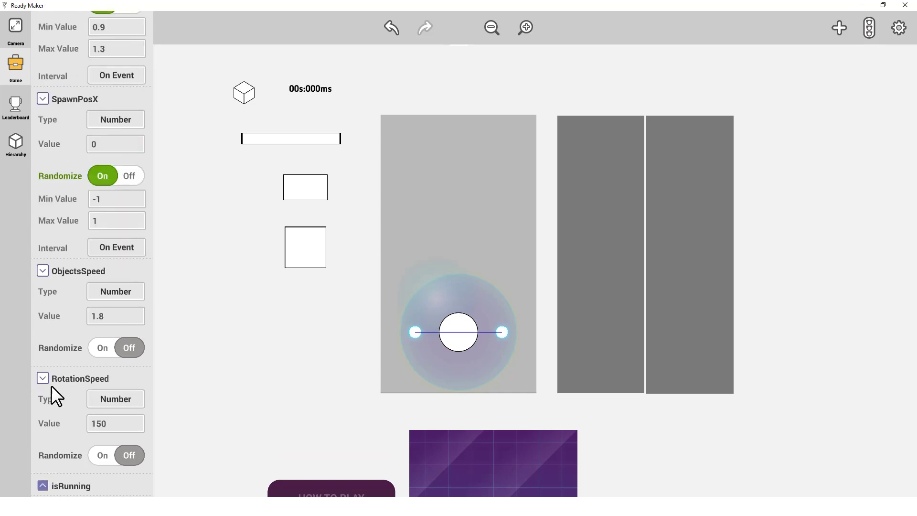
left_click(42, 377)
left_click(42, 357)
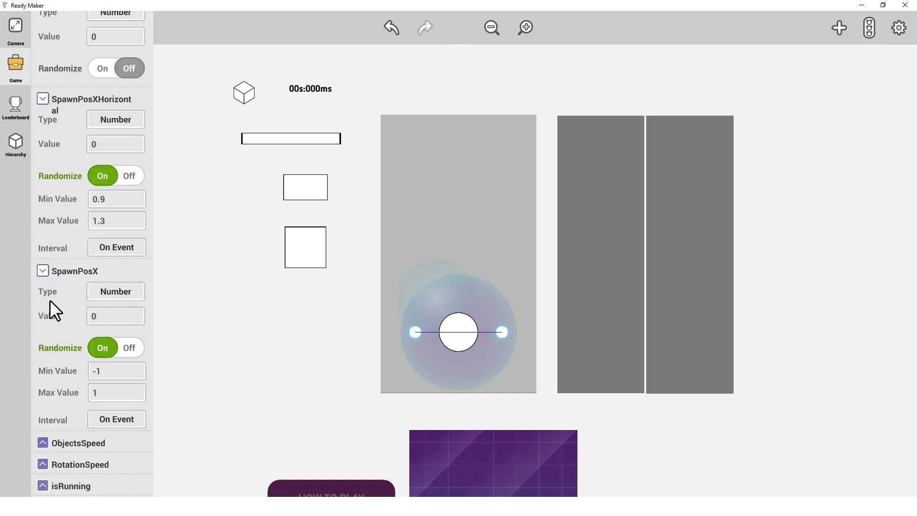
left_click(43, 271)
left_click(43, 249)
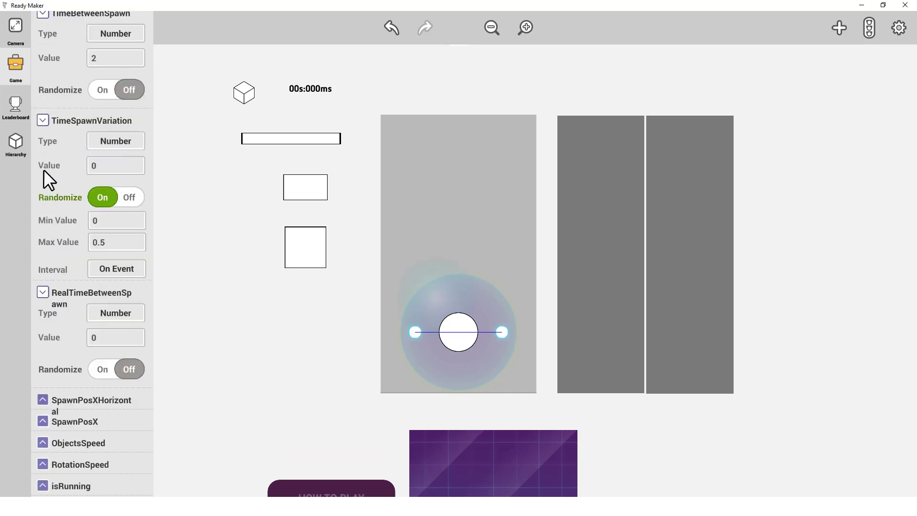
left_click(43, 293)
left_click(41, 189)
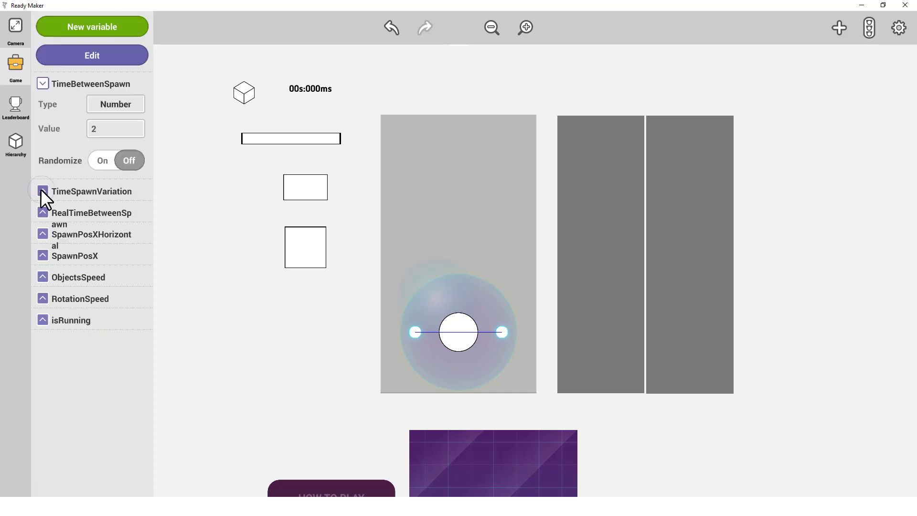
left_click(42, 84)
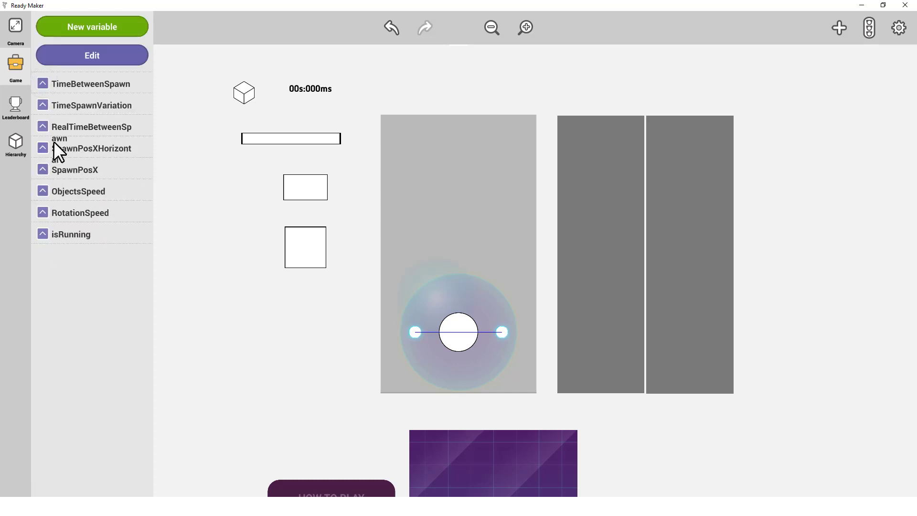
left_click(8, 70)
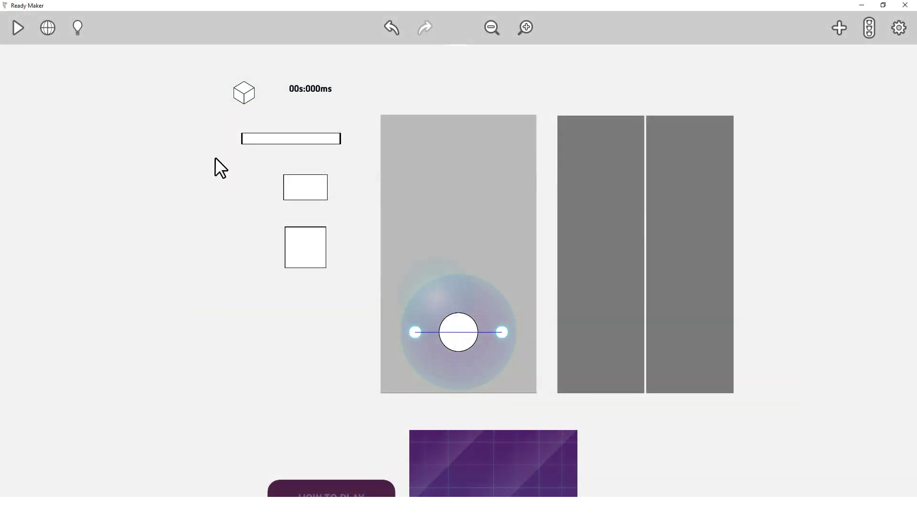
Test-play the game to check the rotation of the two player circles, and return to the editor.
left_click(17, 29)
left_click(457, 412)
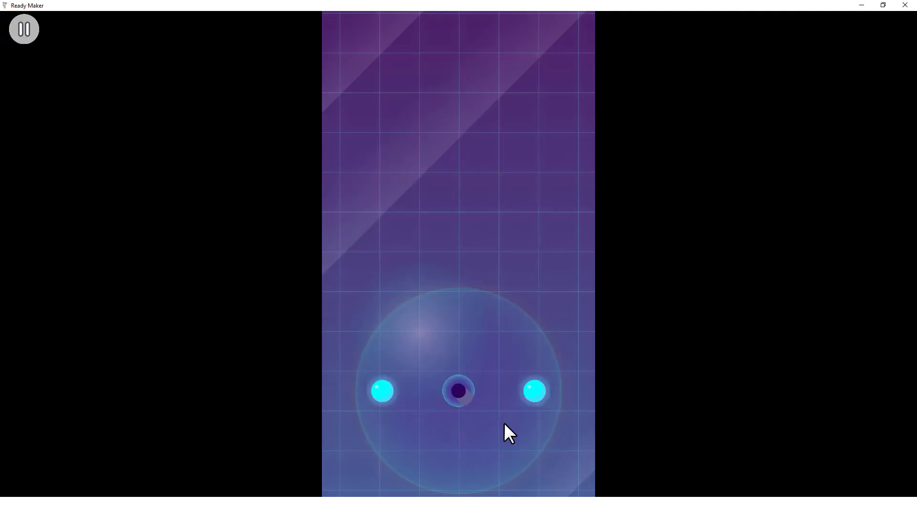
left_click_drag(504, 422, 500, 422)
left_click_drag(402, 375, 401, 320)
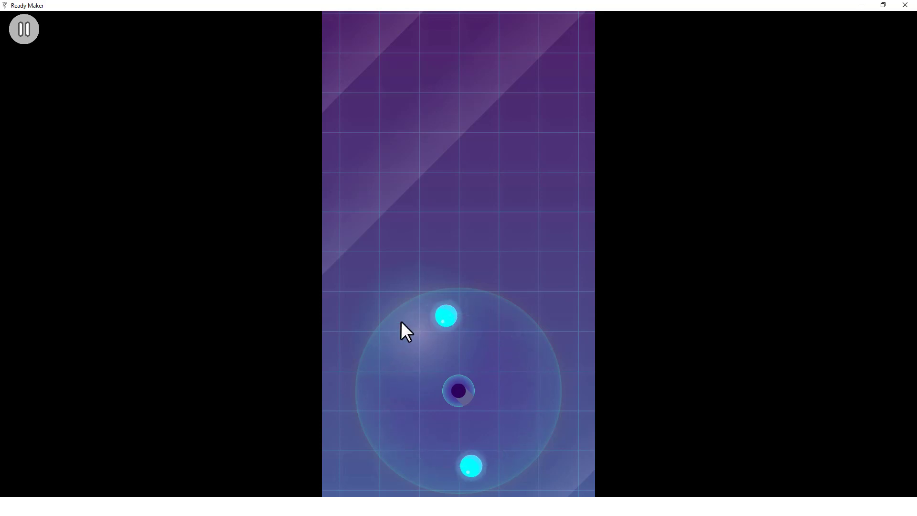
left_click(22, 28)
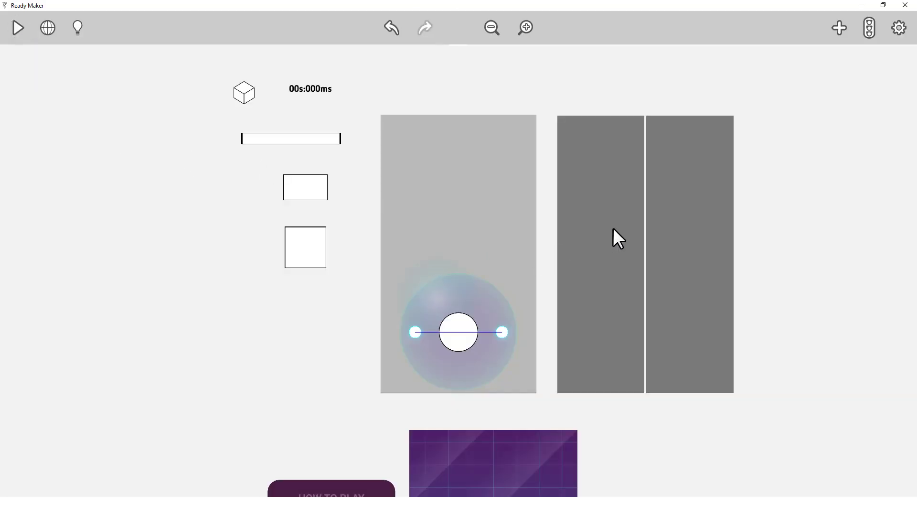
Add a Score Label to the upper part of the portrait play area and select it.
left_click(837, 28)
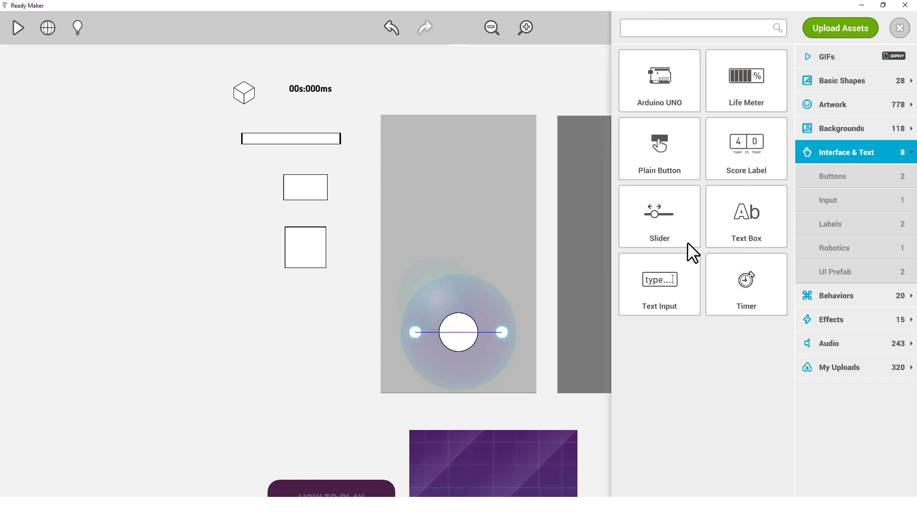
left_click_drag(741, 146, 462, 167)
left_click(899, 29)
left_click(462, 167)
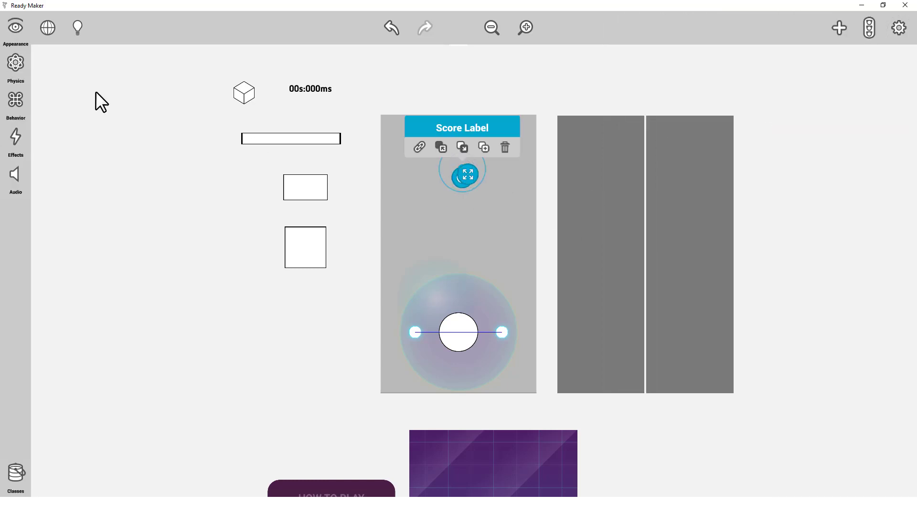
Position the Score Label at X 0 and Y 2 and change its font size.
left_click(16, 27)
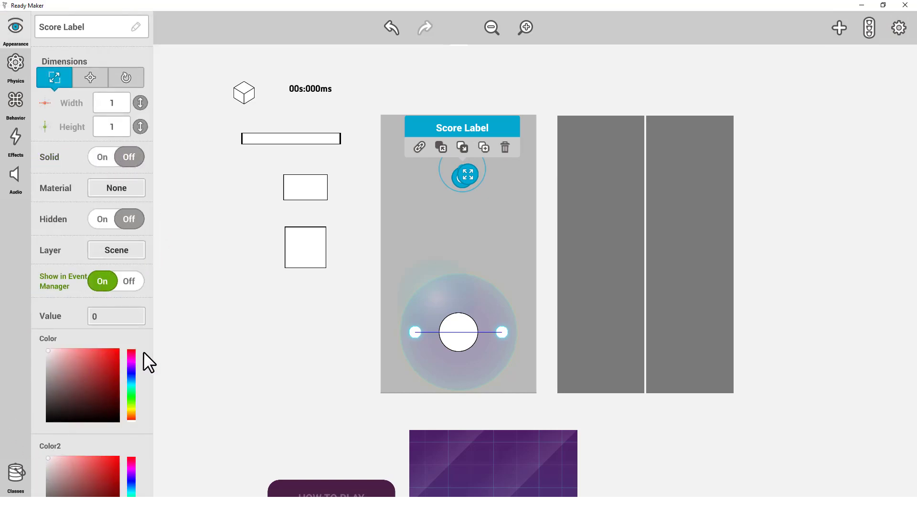
left_click(90, 77)
left_click(109, 104)
left_click(113, 128)
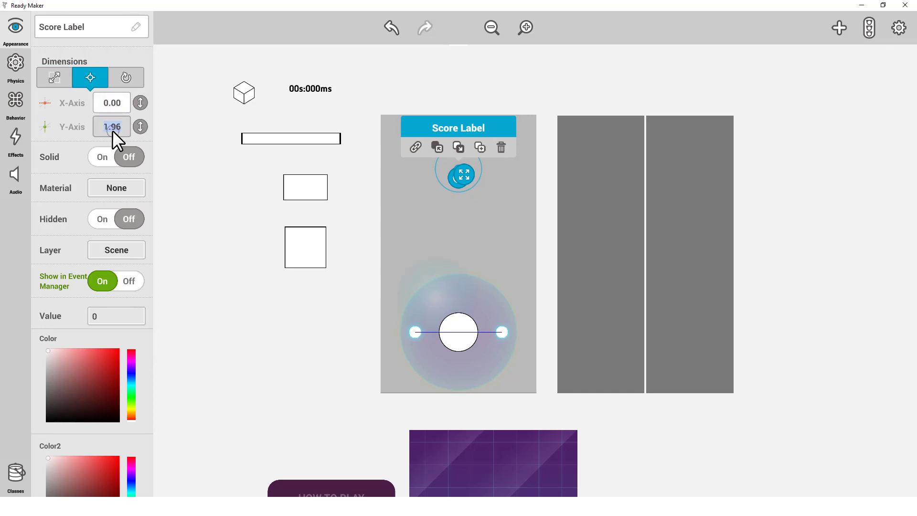
type("2")
key("Return")
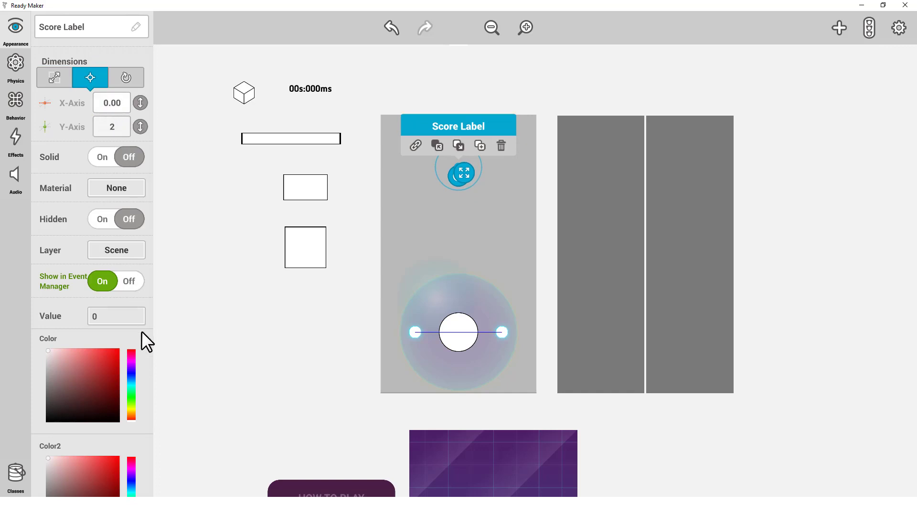
scroll(142, 331, "down", 3)
key("BackSpace")
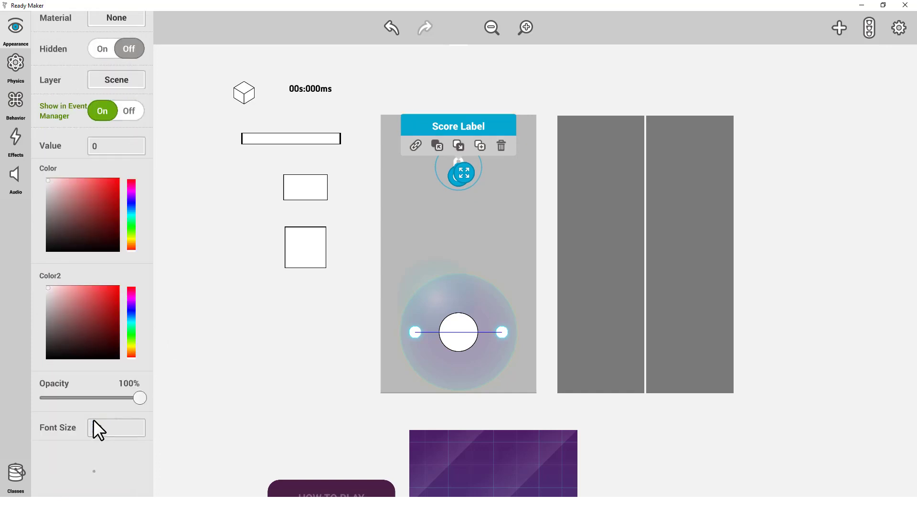
left_click(257, 354)
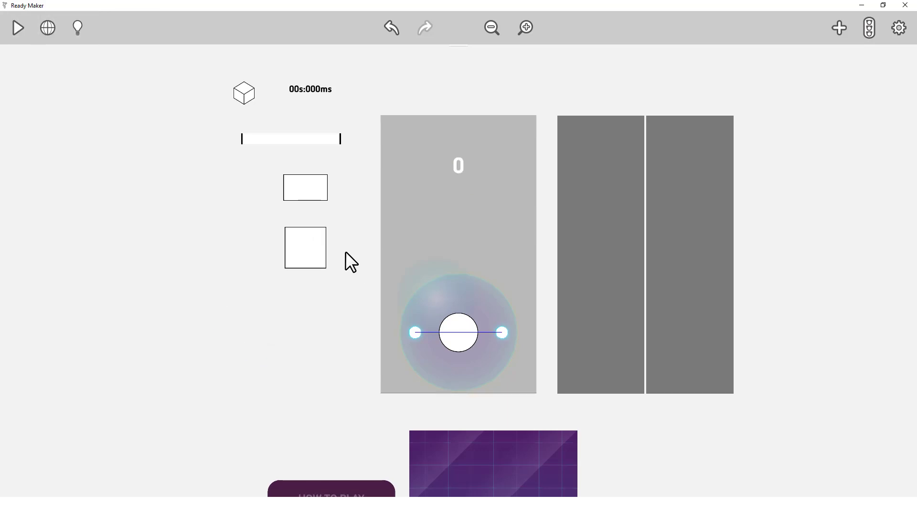
Place a small multicoloured glowing asset from the library outside the play area, beside the long thin bar obstacle.
left_click(839, 27)
left_click_drag(661, 179, 207, 140)
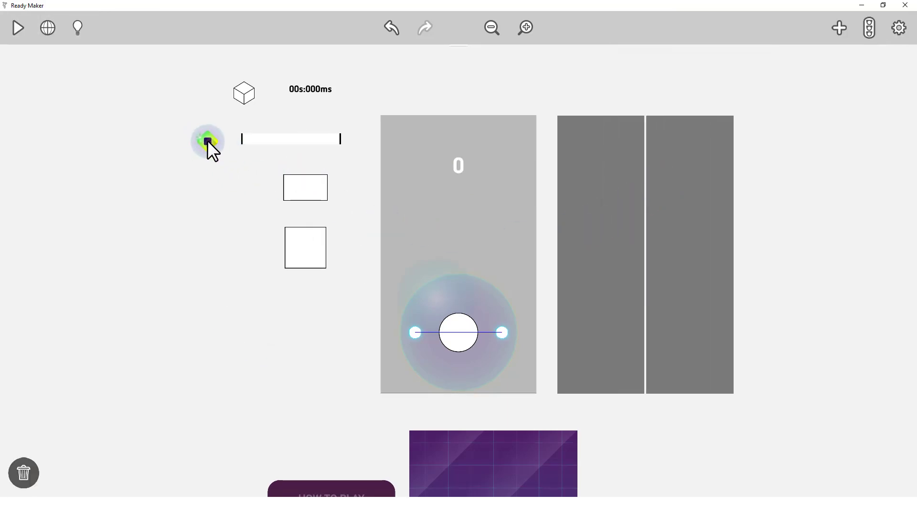
left_click(888, 47)
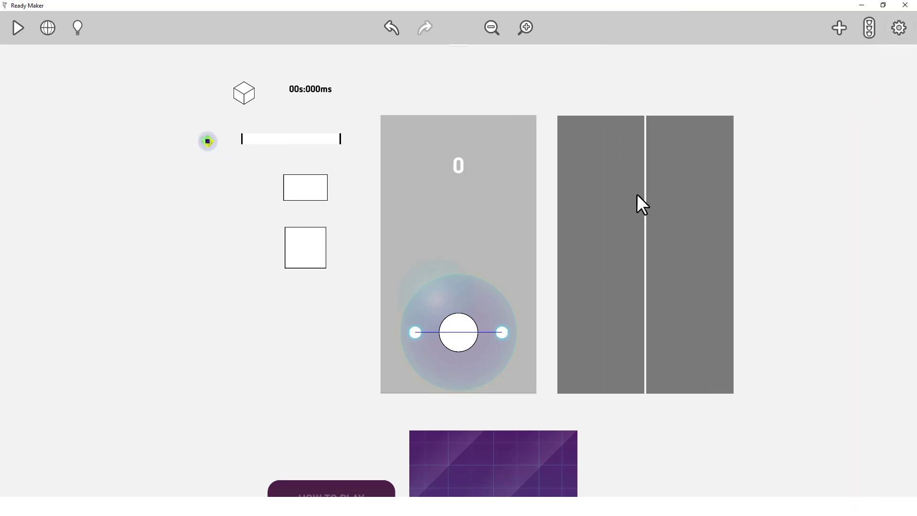
Turn Solid off for the Dual_Collectable object and set its collider to Circle.
left_click(209, 142)
left_click(19, 39)
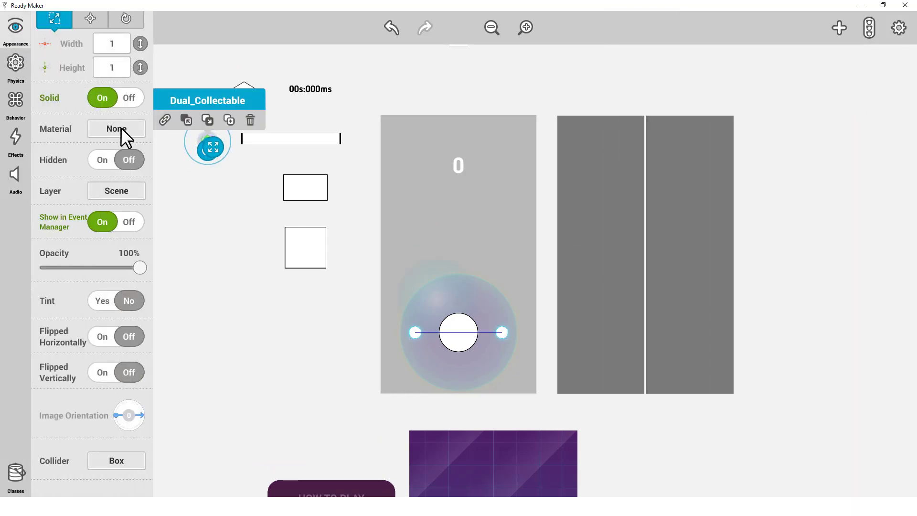
left_click(129, 98)
left_click(136, 461)
left_click(108, 427)
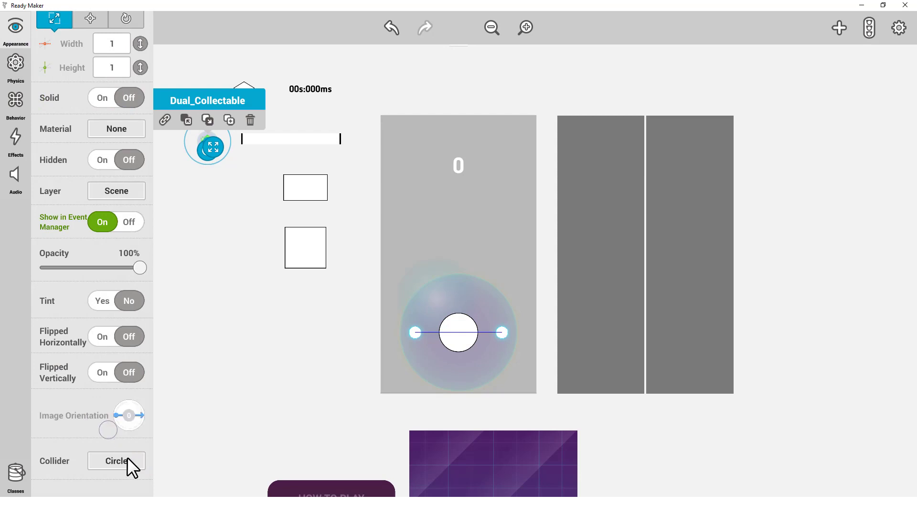
Set the Dual_Collectable object's width and height to 1.08.
scroll(150, 282, "up", 5)
left_click(122, 217)
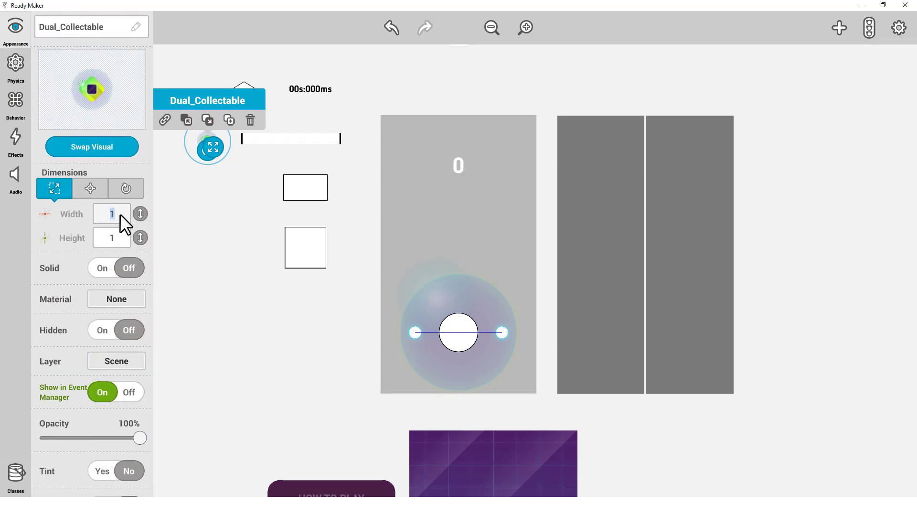
type("1.08")
left_click(120, 238)
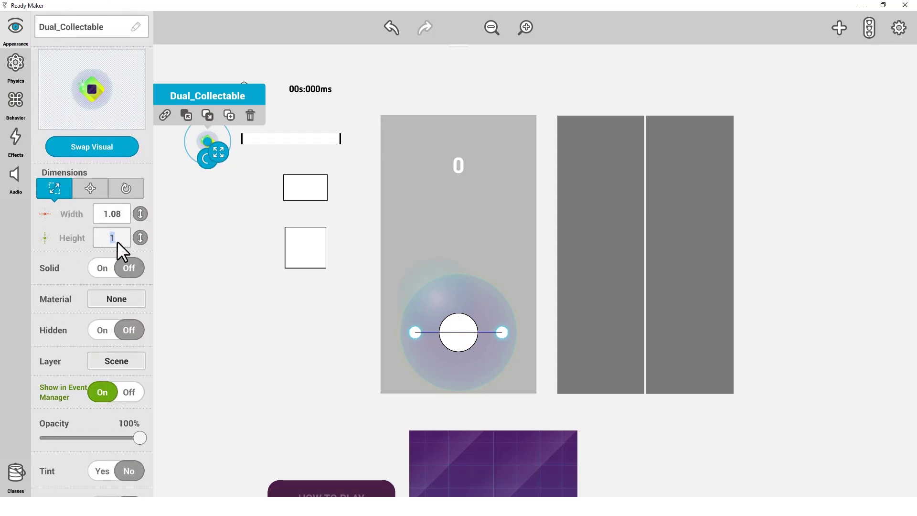
type("1.08")
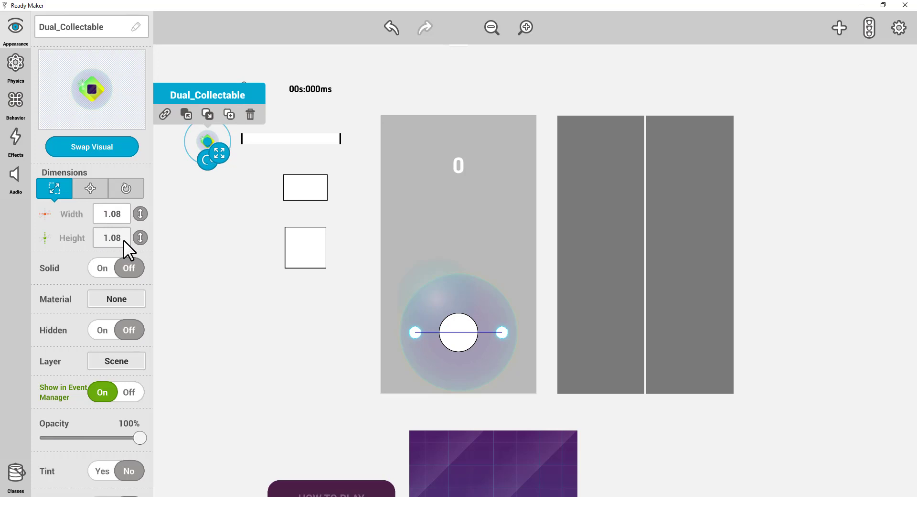
Create a new class named Collectable, assign it to the Dual_Collectable object, and deselect the object.
left_click(18, 474)
left_click(101, 29)
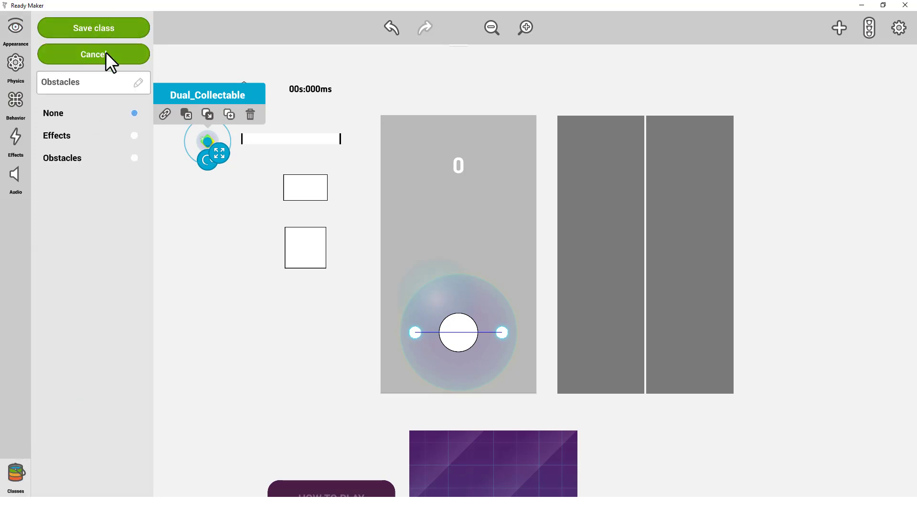
left_click(91, 82)
type("Collectabl")
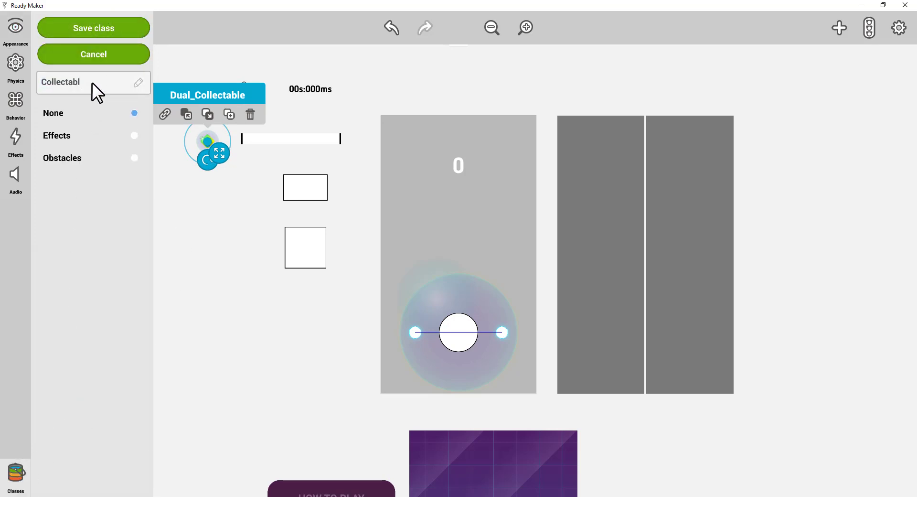
type("e")
left_click(109, 27)
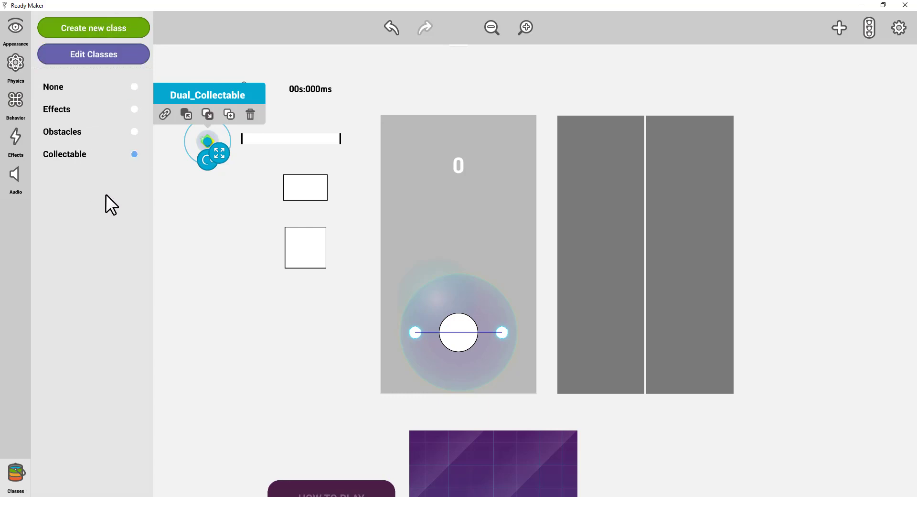
left_click(21, 467)
left_click(195, 362)
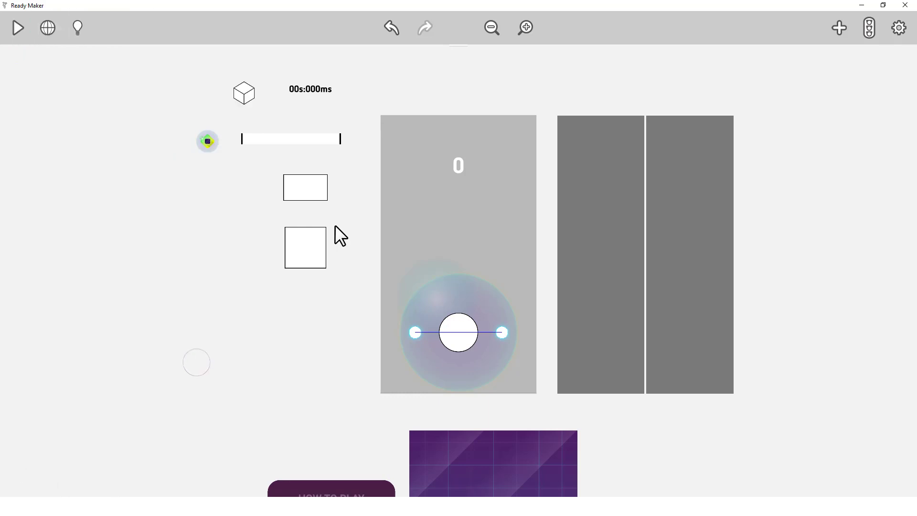
Place the Dual_Rec1x10 asset from the library outside the play area, below the collectable, and select it.
left_click(837, 34)
left_click_drag(744, 316, 214, 188)
left_click(214, 187)
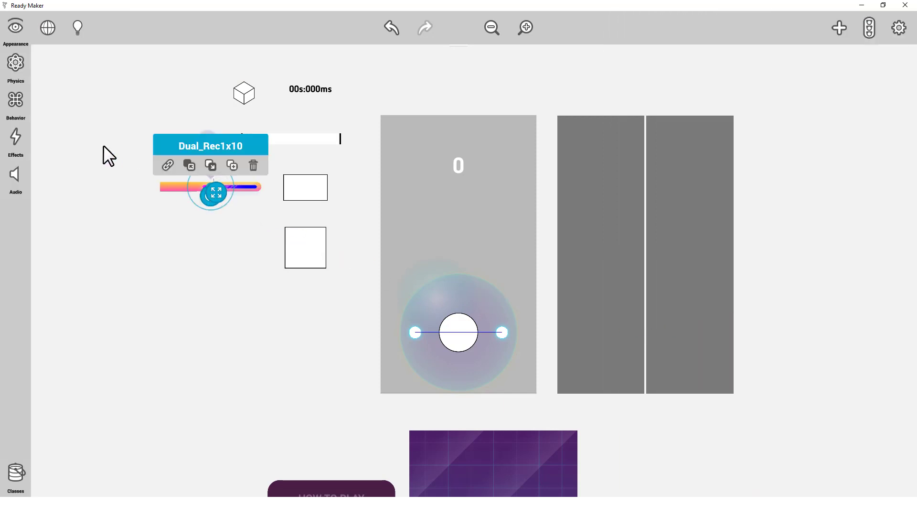
Turn Solid off for Dual_Rec1x10 and set its width to 1.08 and height to 1.25.
left_click(15, 27)
left_click(133, 268)
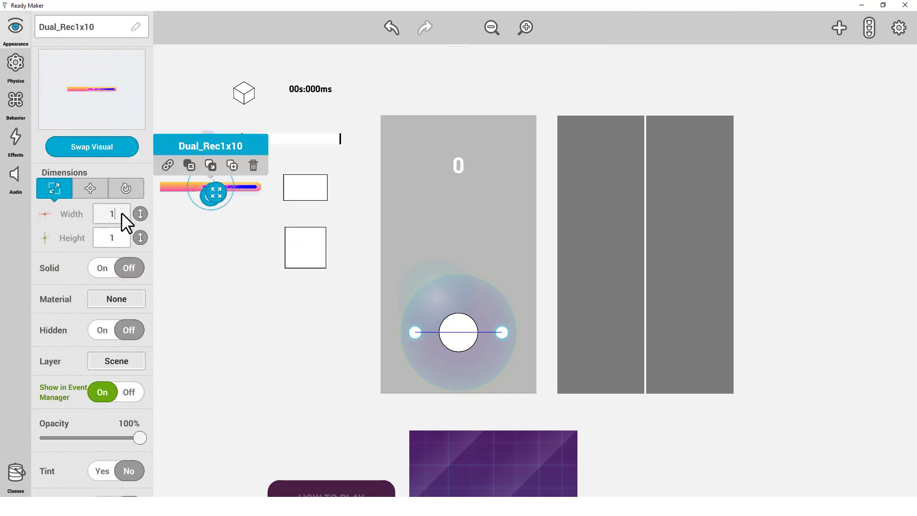
type(".08")
left_click(119, 237)
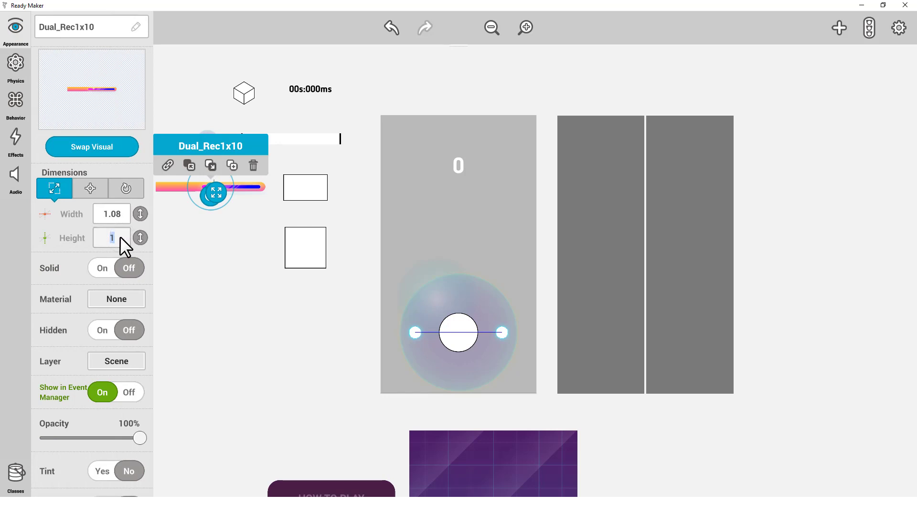
type("1.25")
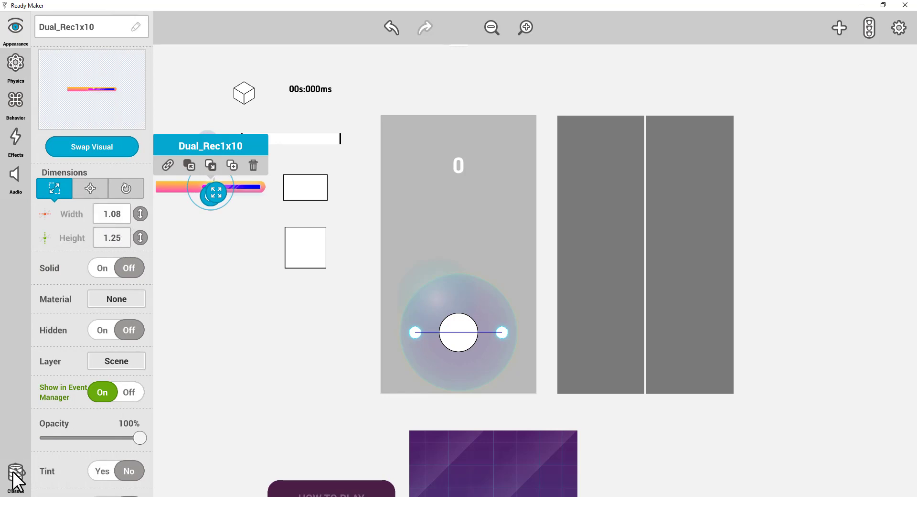
Create a new class named ObstacleAssets and assign it to the Dual_Rec1x10 object.
left_click(16, 473)
left_click(102, 36)
double_click(79, 81)
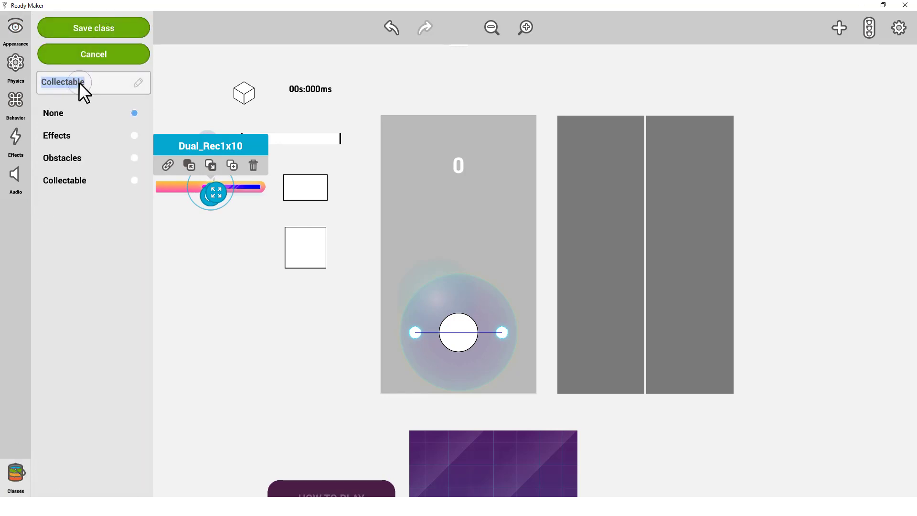
type("ObstacleAssets")
left_click(84, 28)
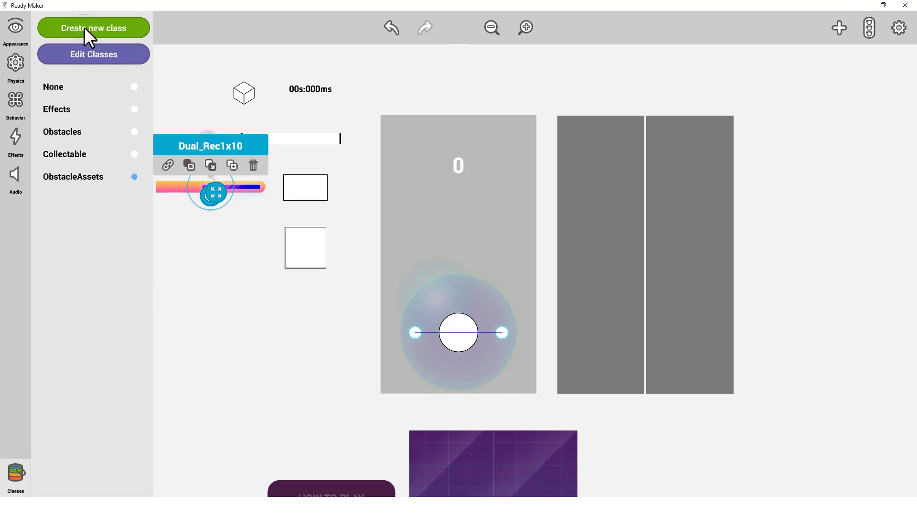
left_click(15, 460)
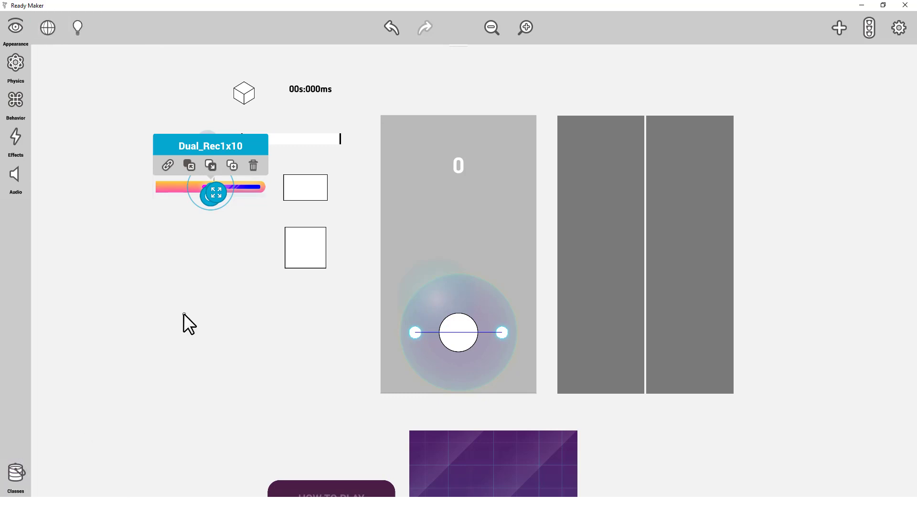
Place the Dual_Rec1x1.5 asset below the long gradient bar as a non-solid object with width 1.13 and height 1.4.
left_click(201, 291)
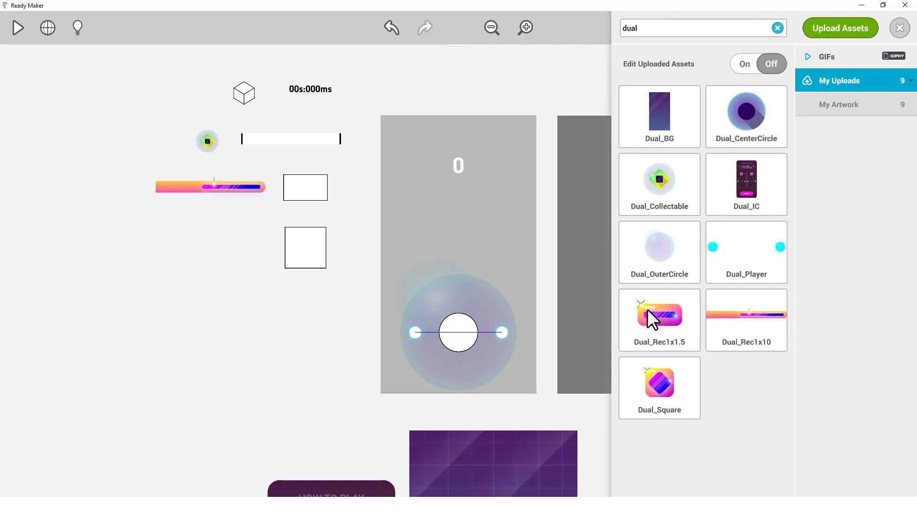
left_click_drag(647, 309, 214, 228)
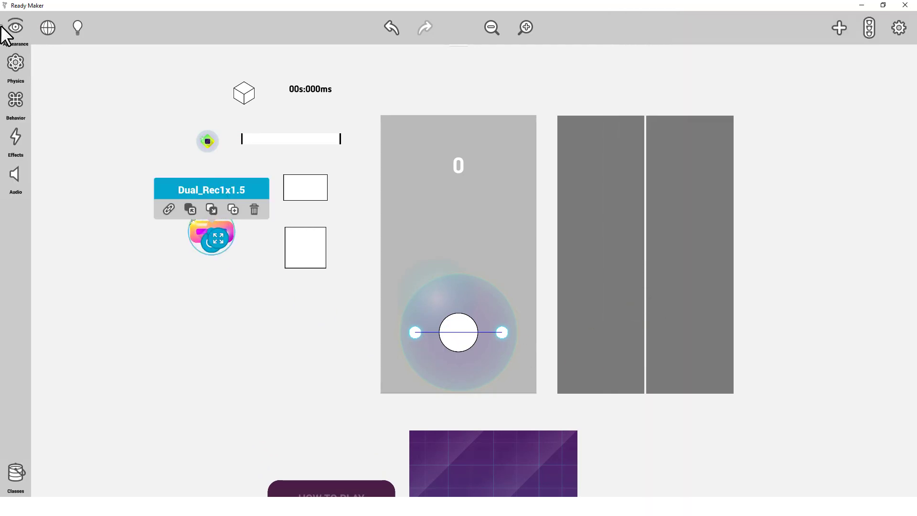
left_click(14, 30)
left_click(119, 211)
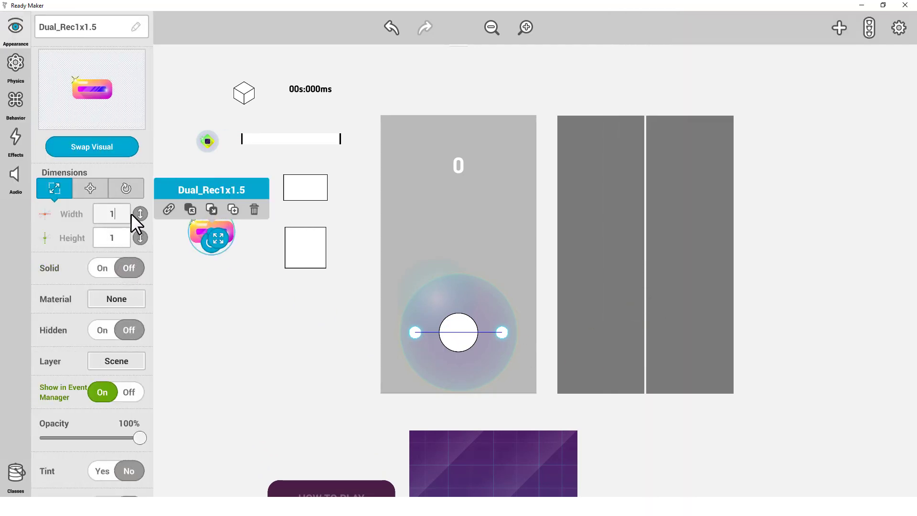
type("1.13")
left_click(122, 239)
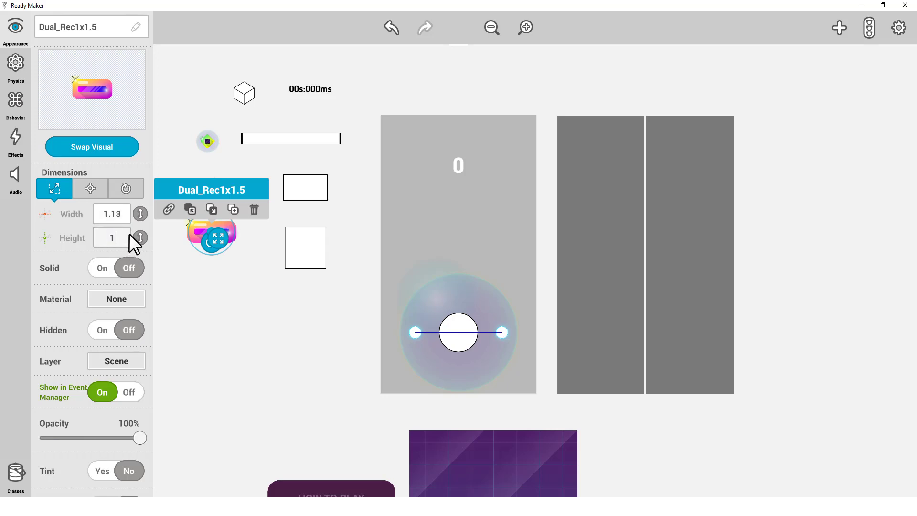
type("1.4")
key("Return")
Assign the Dual_Rec1x1.5 object to the ObstacleAssets class.
left_click(15, 473)
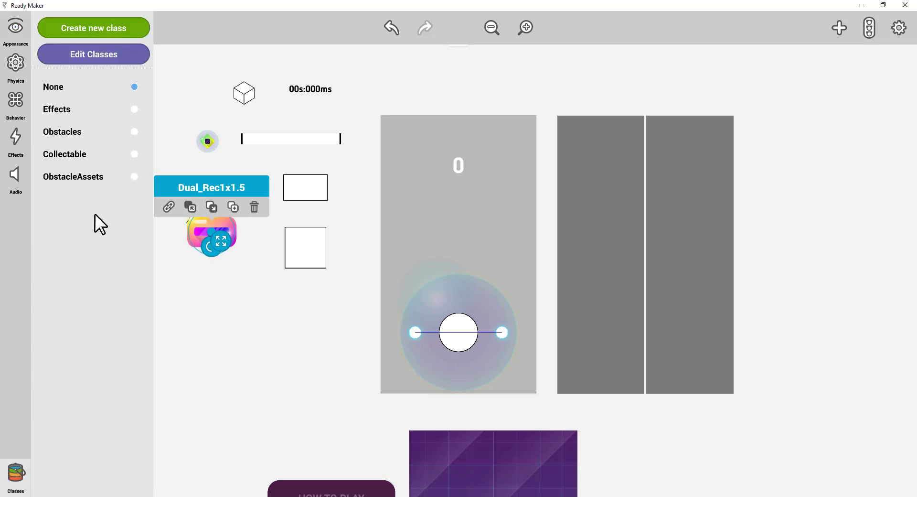
left_click(133, 177)
left_click(16, 472)
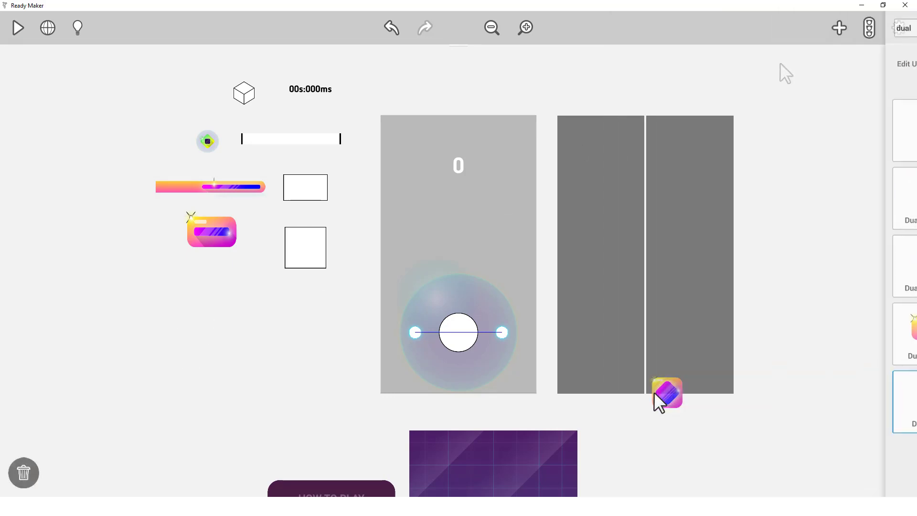
Place the Dual_Square asset below Dual_Rec1x1.5 as a non-solid object with width and height 1.33.
left_click_drag(655, 402, 225, 294)
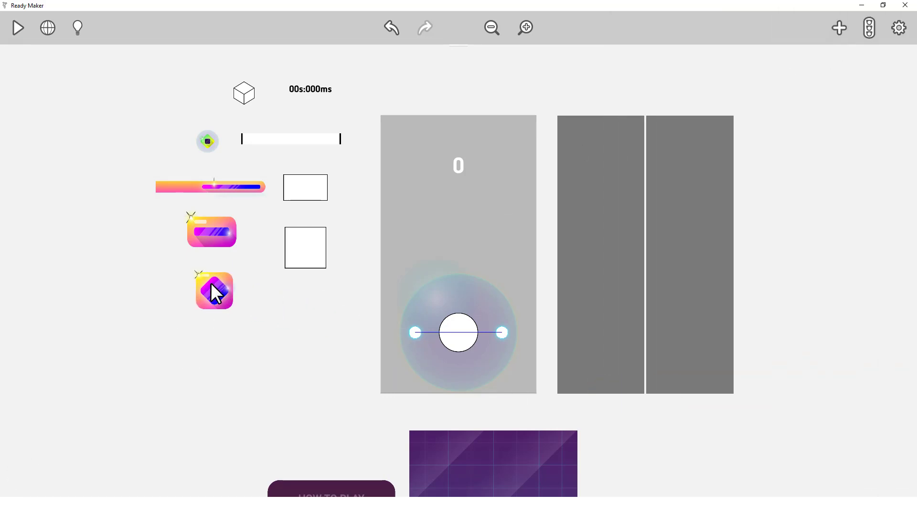
left_click(217, 293)
type("33")
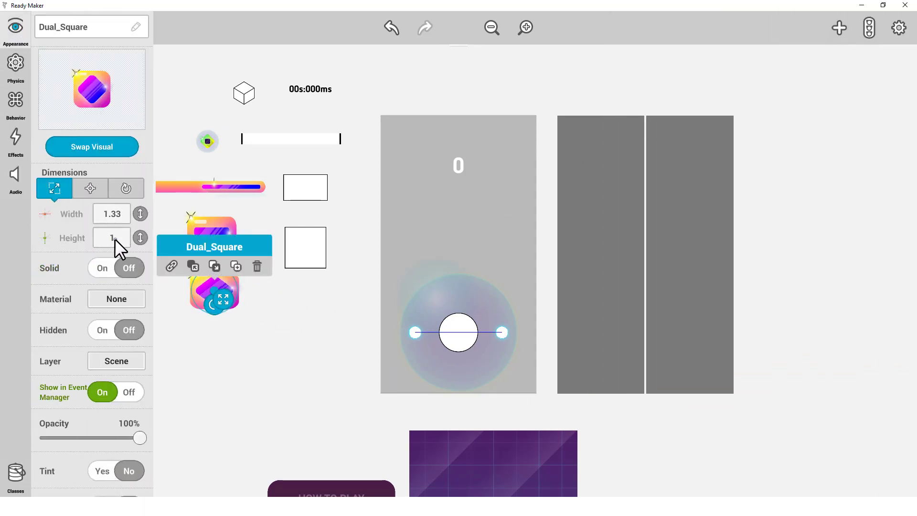
key("Return")
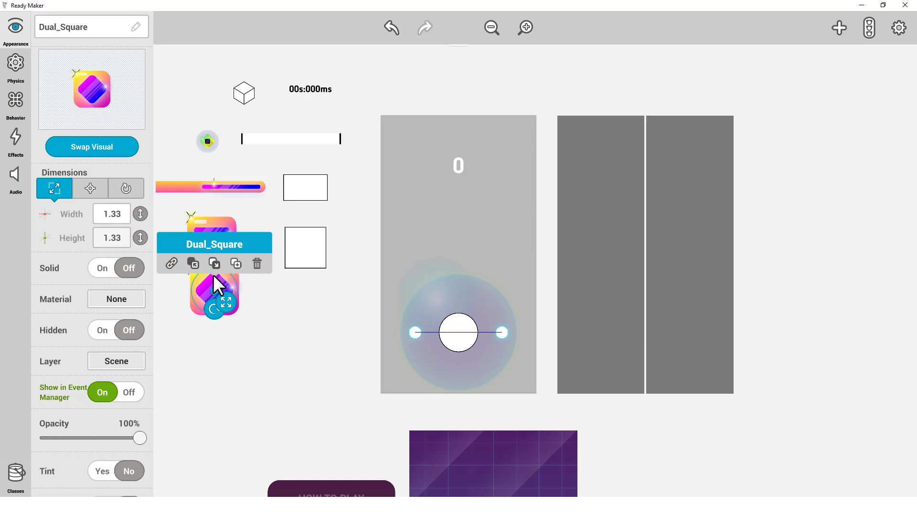
Assign the Dual_Square object to the ObstacleAssets class.
left_click(15, 475)
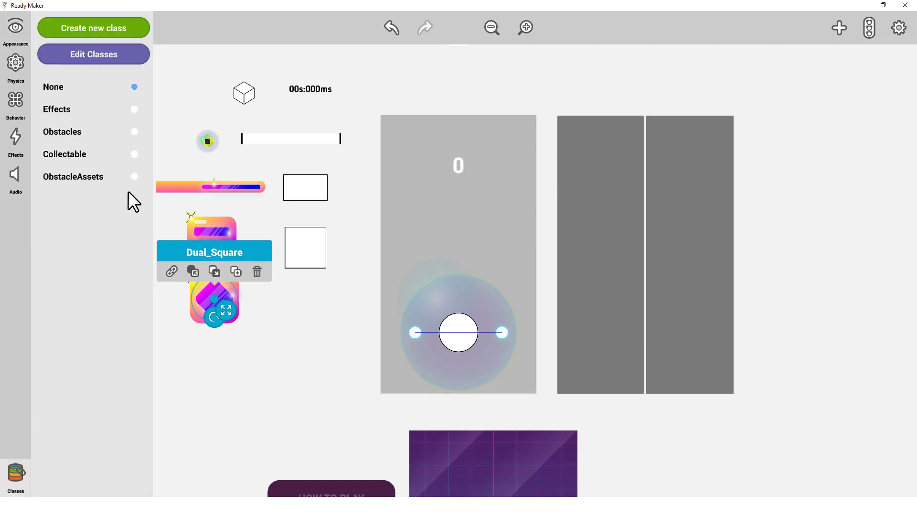
left_click(133, 177)
left_click(21, 469)
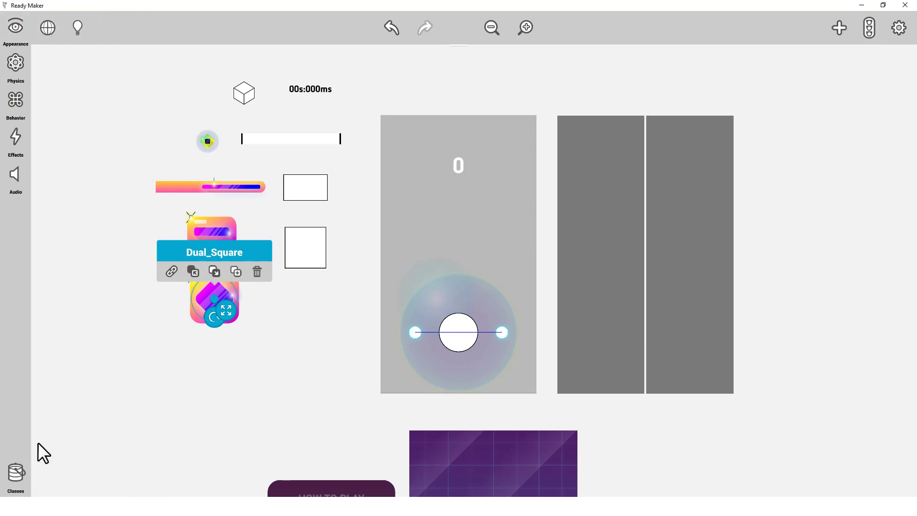
double_click(219, 301)
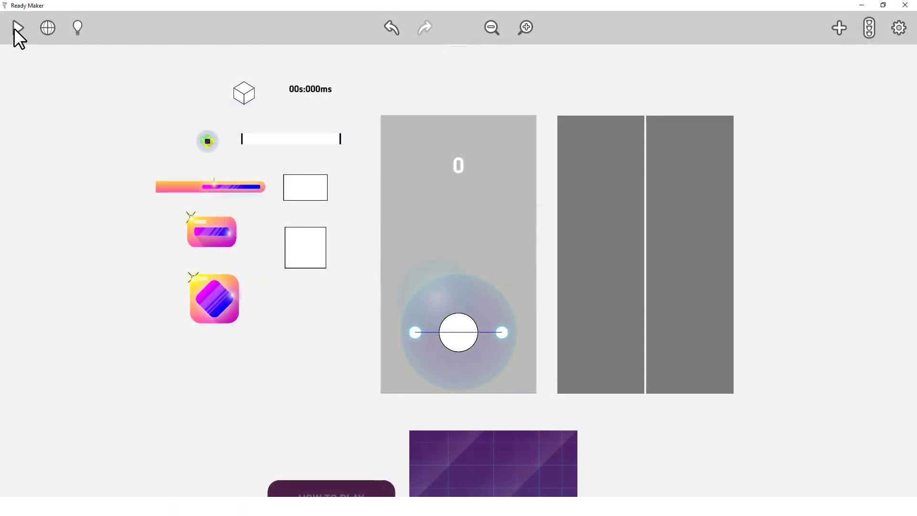
Test-play the game to check the player rotation, obstacles, collectables and scoring, and return to the editor.
left_click(17, 29)
left_click_drag(487, 379, 509, 351)
left_click_drag(534, 384, 535, 384)
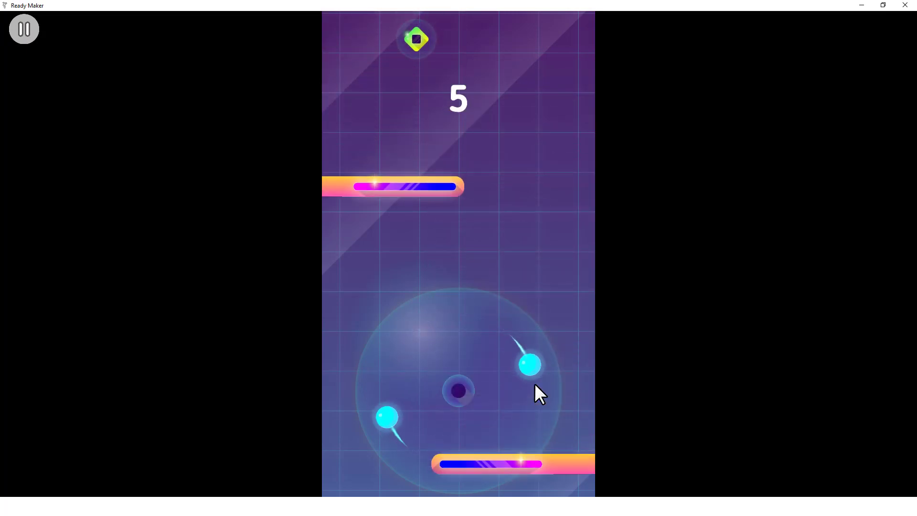
mouse_move(374, 362)
left_mouse_down()
mouse_move(551, 419)
mouse_move(360, 366)
left_mouse_up()
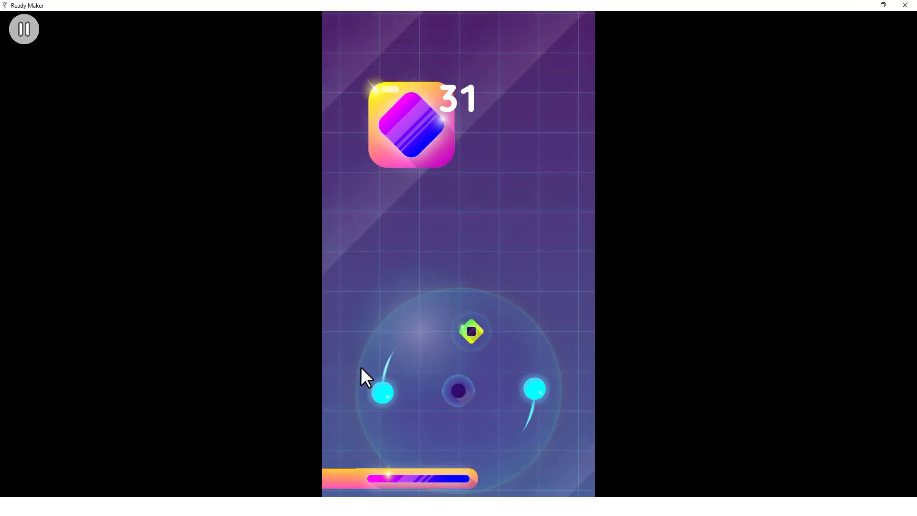
left_click(23, 29)
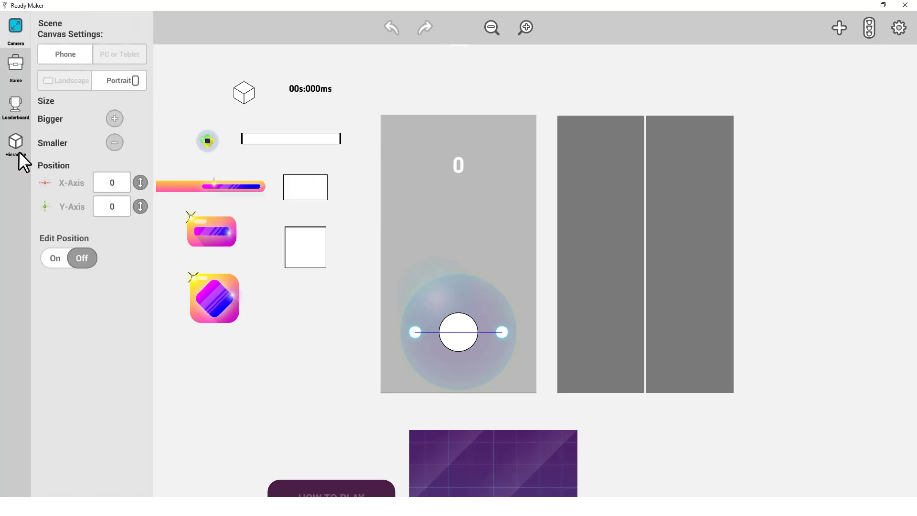
Activate the leaderboard and set its source to Score Label.
left_click(15, 106)
left_click(94, 46)
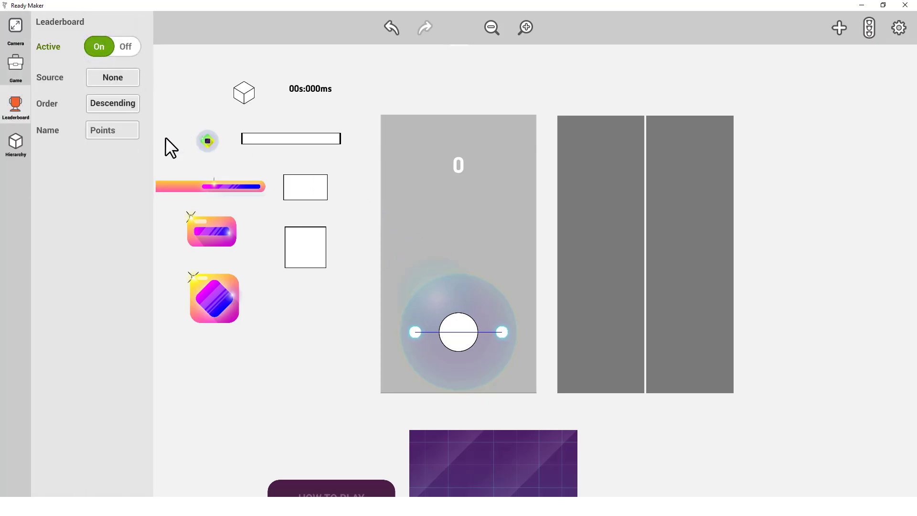
left_click(116, 77)
scroll(138, 128, "down", 3)
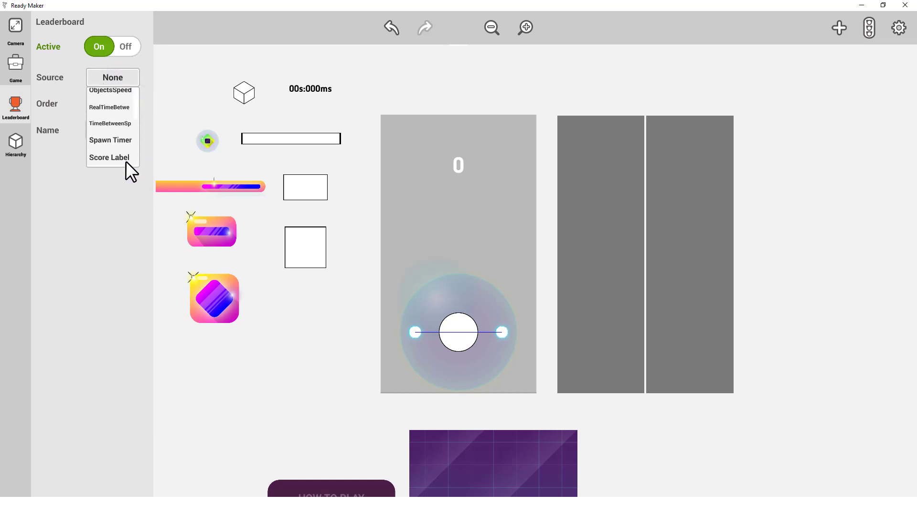
left_click(107, 155)
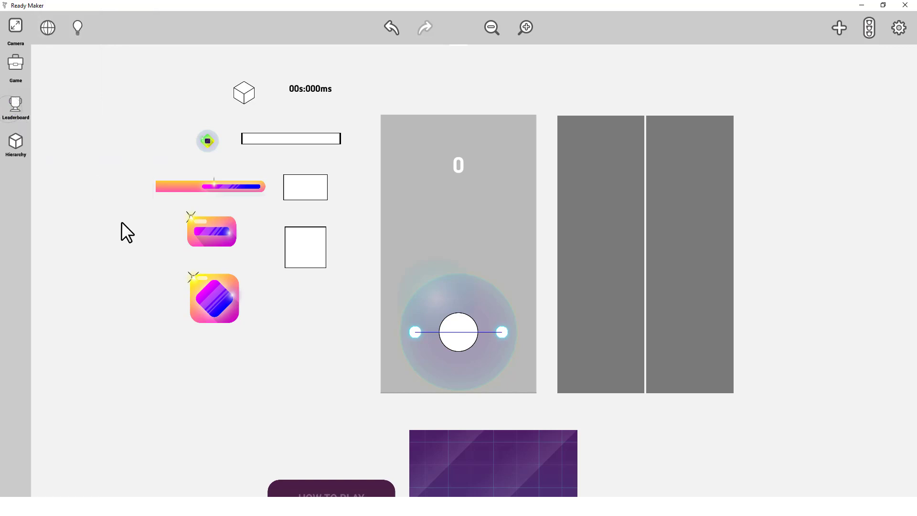